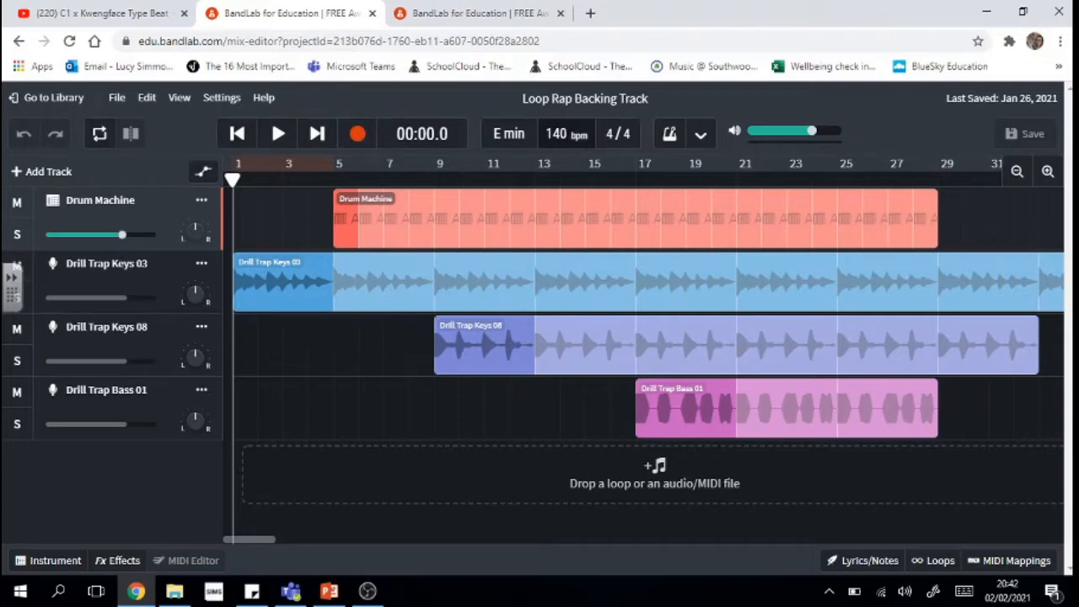
- Switch the metronome click on in the Loop Rap Backing Track project
left_click(670, 138)
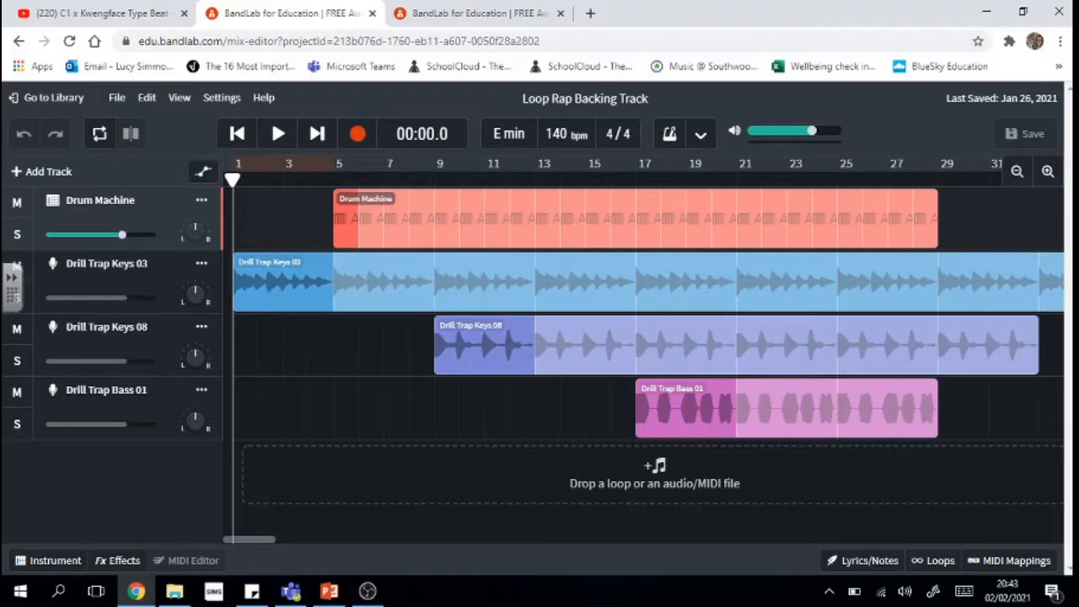
- Play the Loop Rap Backing Track arrangement, pause at 01:03, and scroll the timeline back to the start
left_click(274, 142)
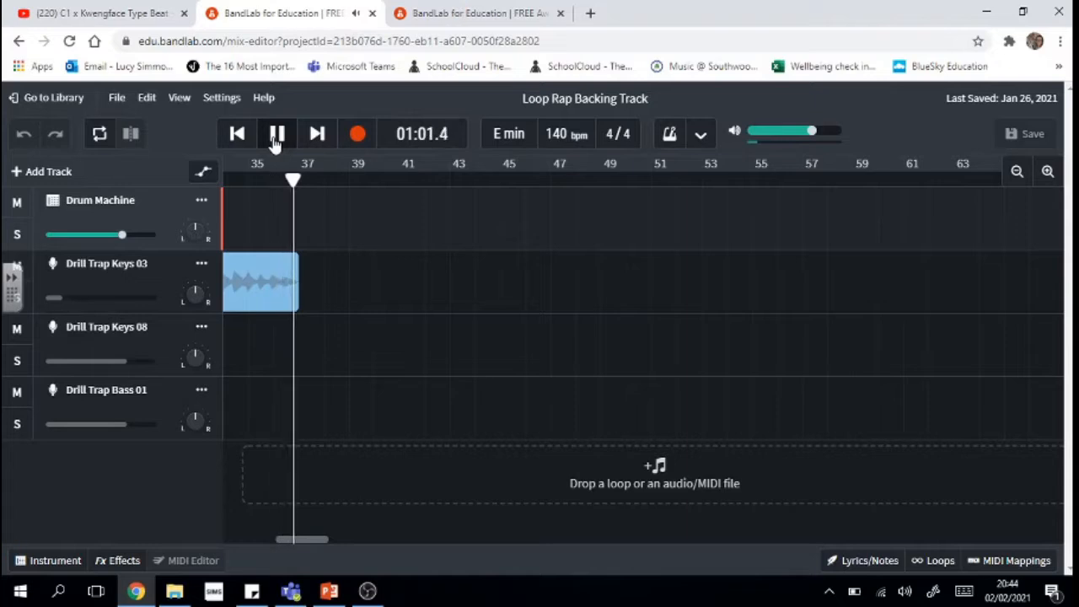
left_click(276, 142)
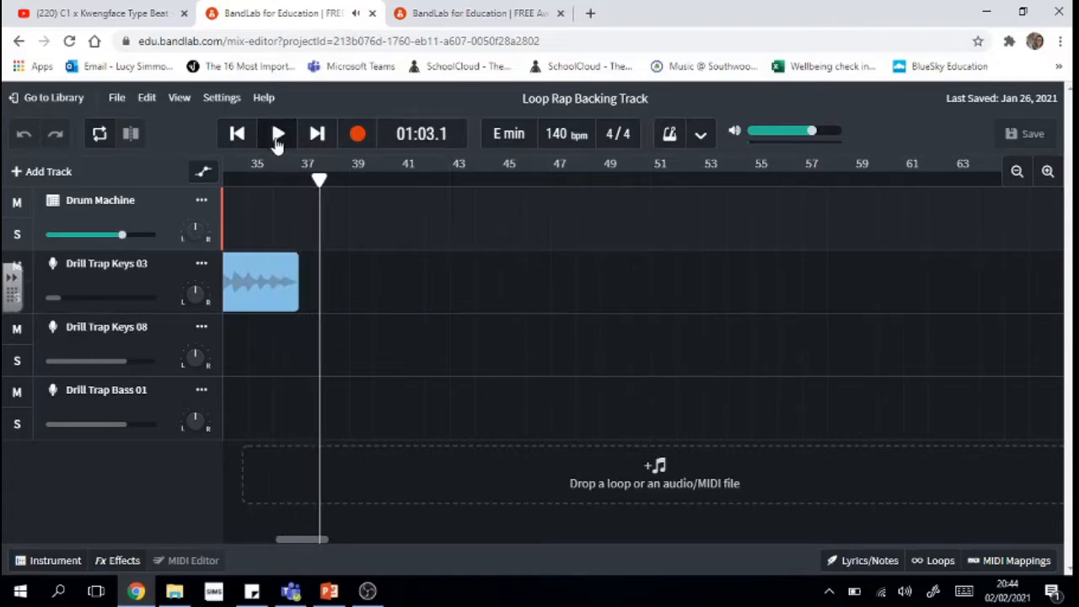
left_click_drag(303, 541, 235, 550)
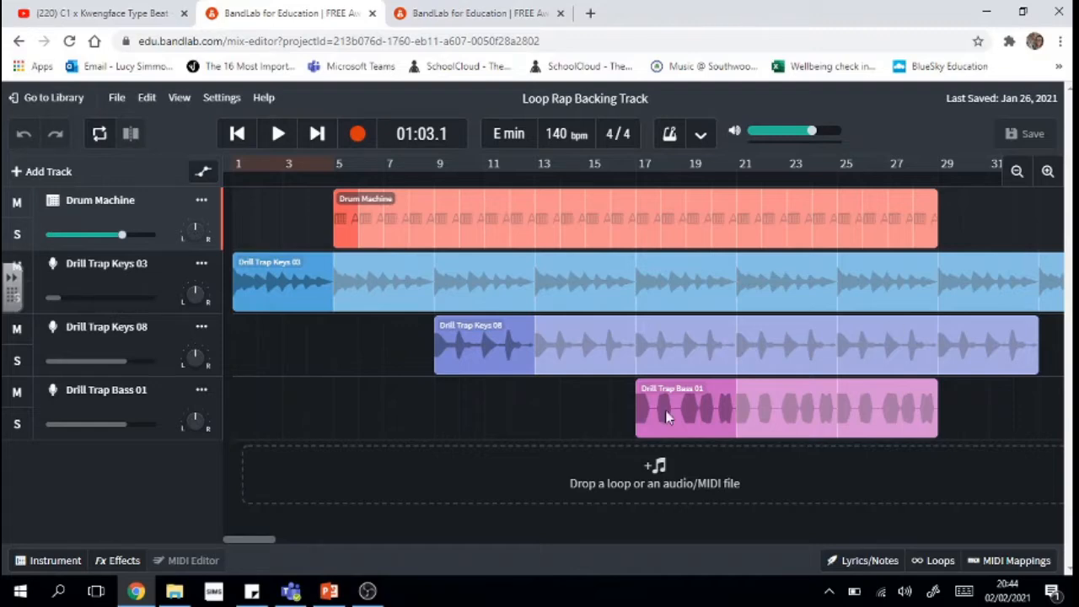
- Go to the BandLab classrooms page and view the personal projects in My Library
left_click(482, 10)
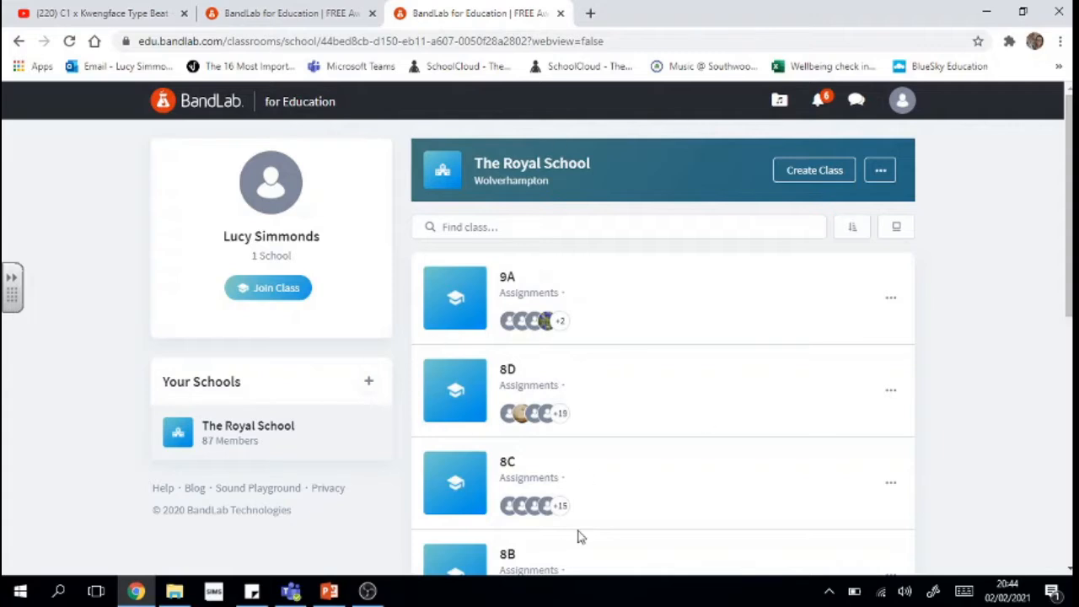
left_click(780, 106)
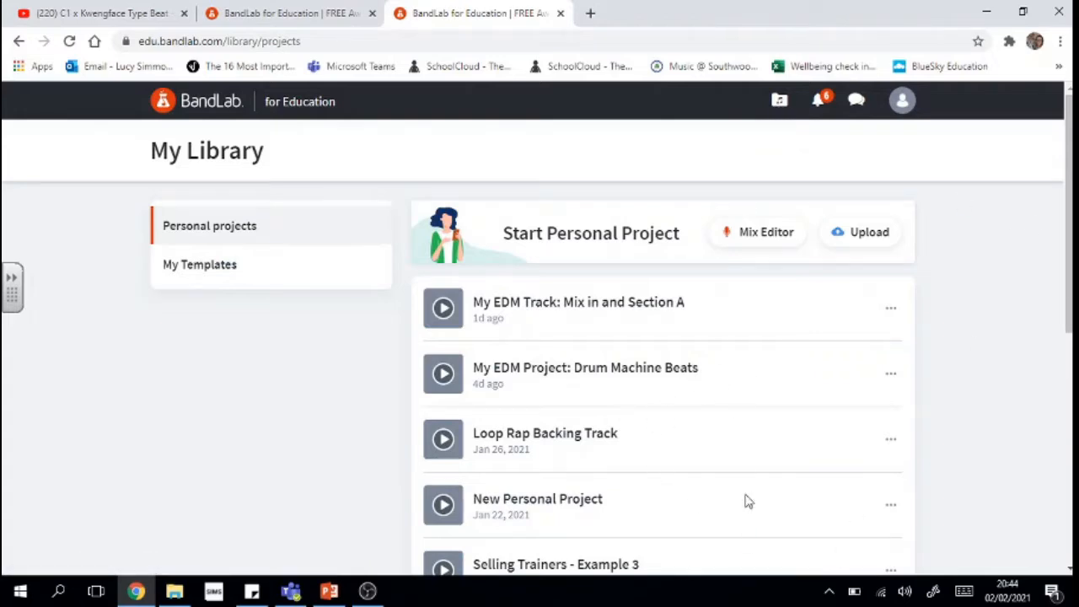
scroll(1058, 318, "down", 3)
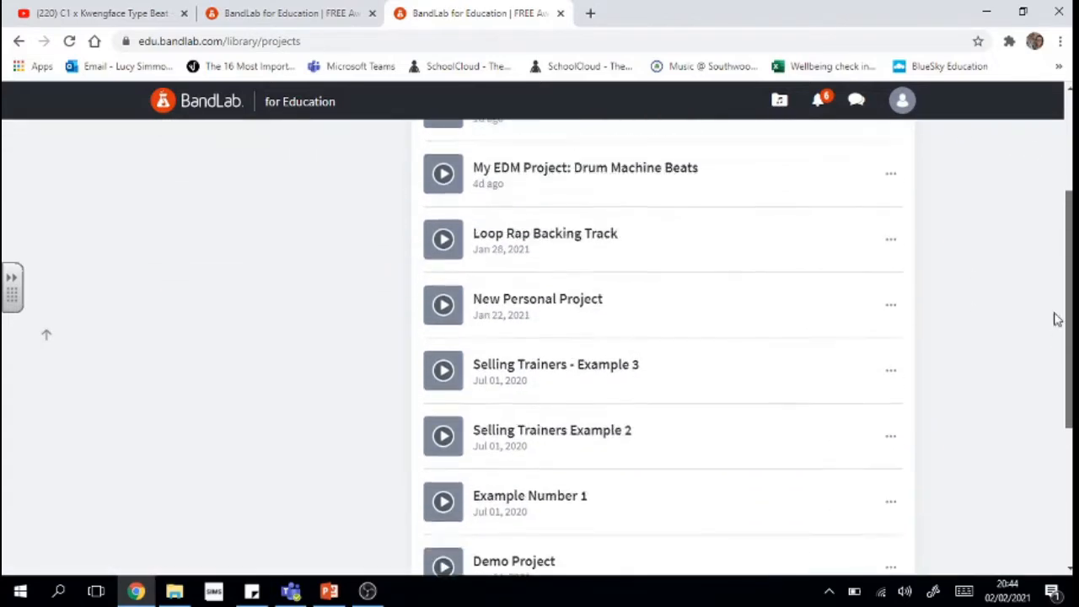
scroll(1057, 318, "up", 3)
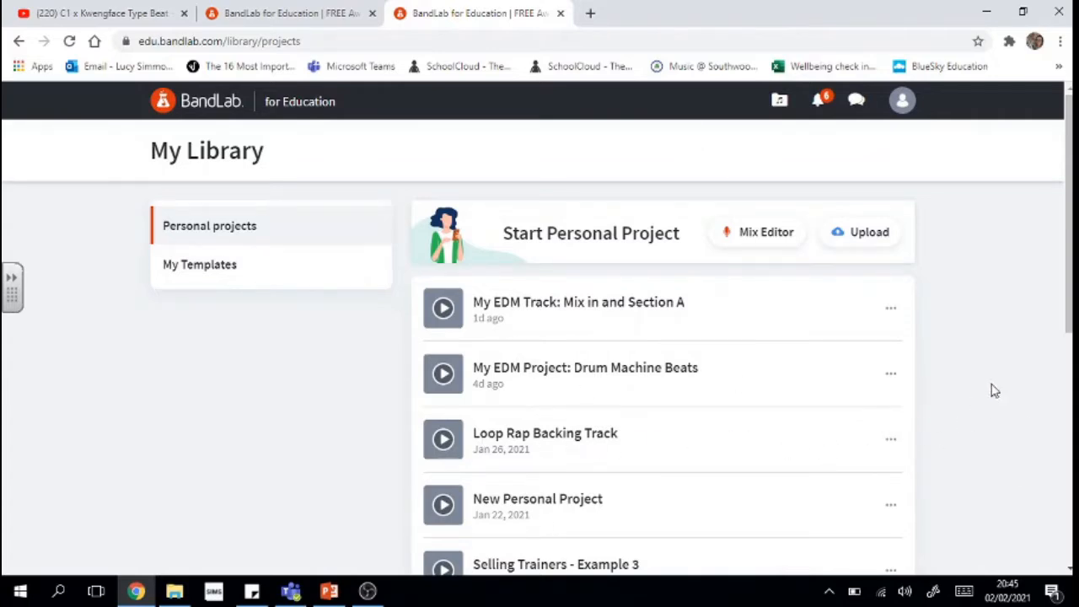
- Start a new Mix Editor personal project and choose Browse Loops for its first track
left_click(762, 237)
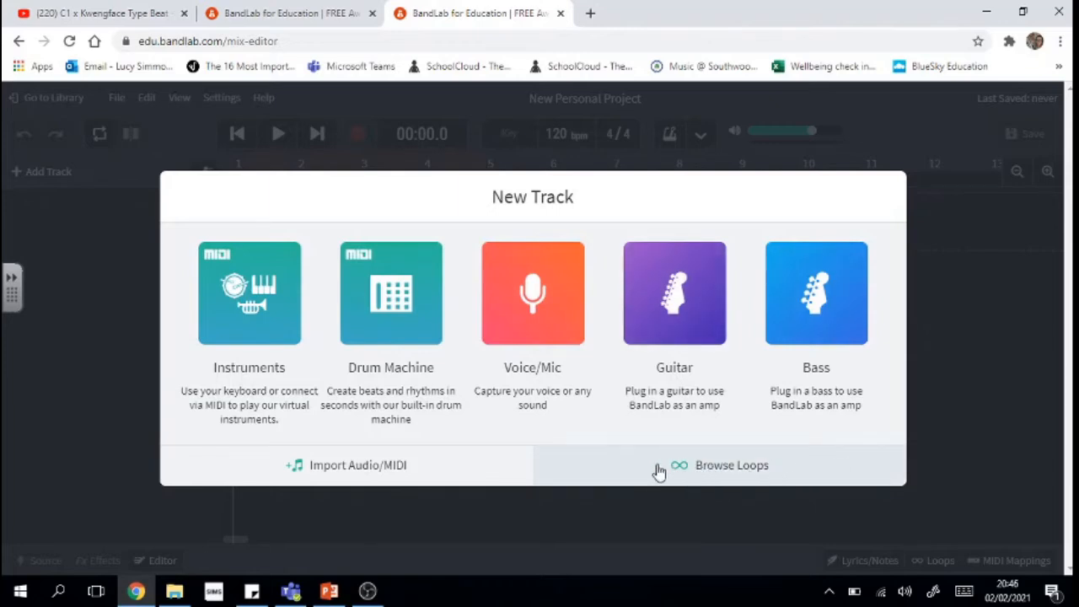
left_click(785, 465)
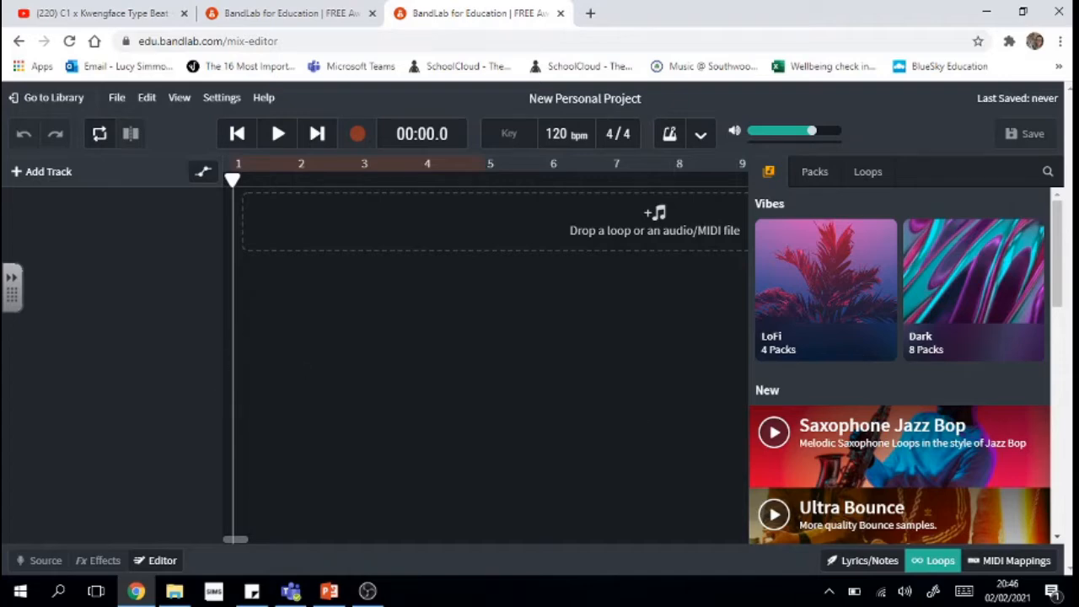
- Reopen the Loops panel and open the Retro City Pop loop pack
left_click(938, 569)
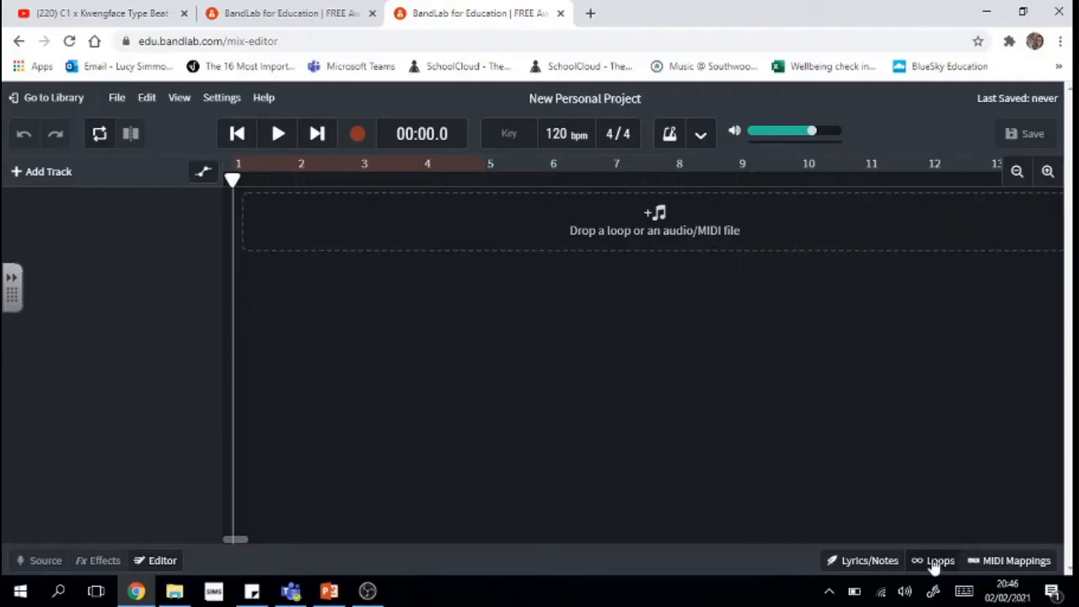
left_click(936, 563)
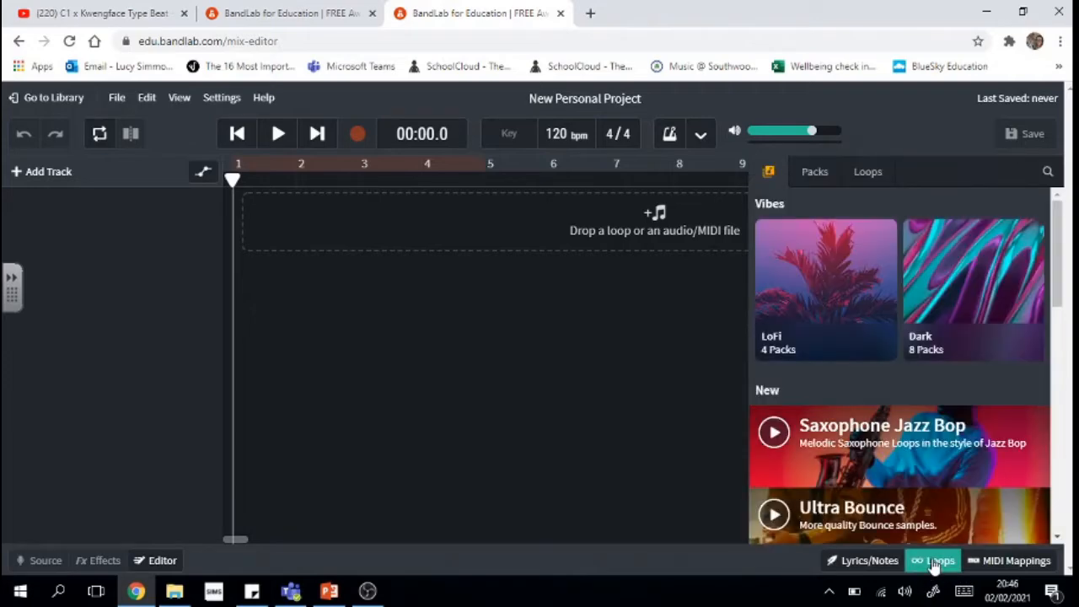
left_click_drag(1061, 277, 1066, 498)
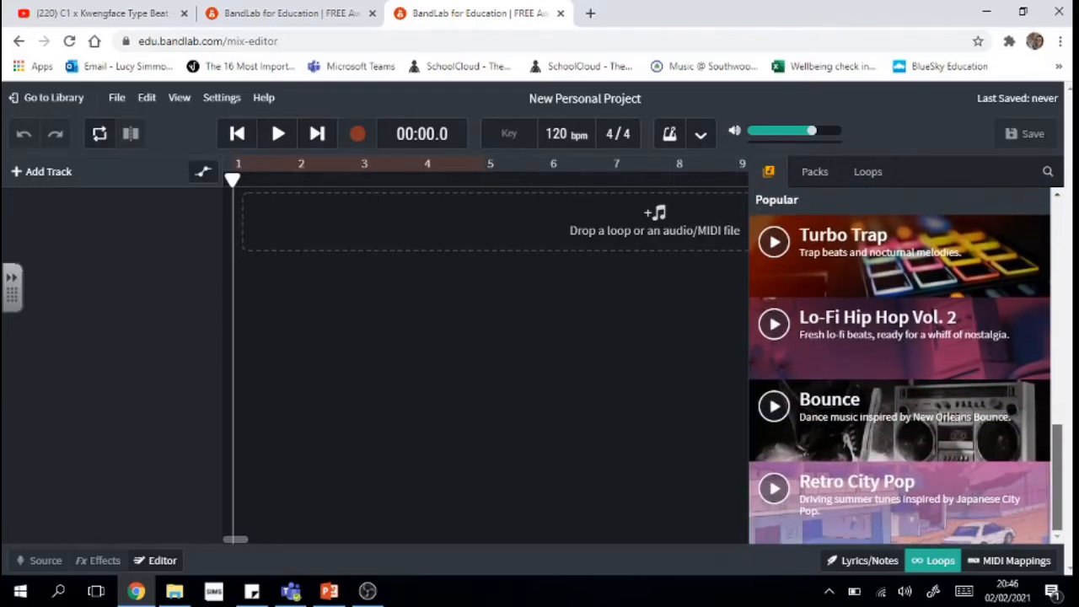
left_click(897, 489)
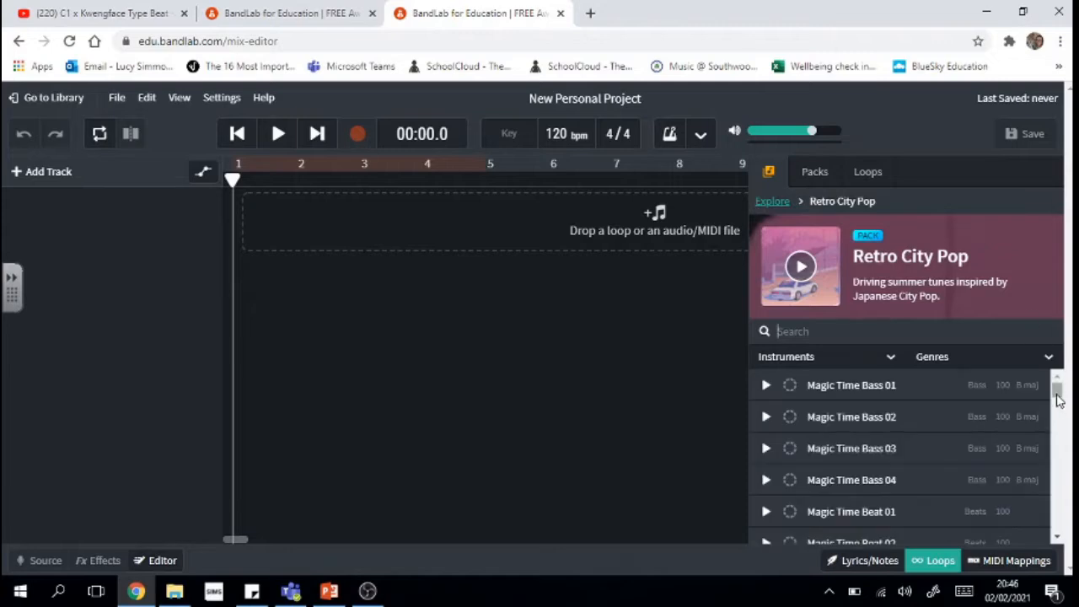
- Audition Magic Time Chord 01 twice, then return to the loop packs list
scroll(1061, 540, "down", 3)
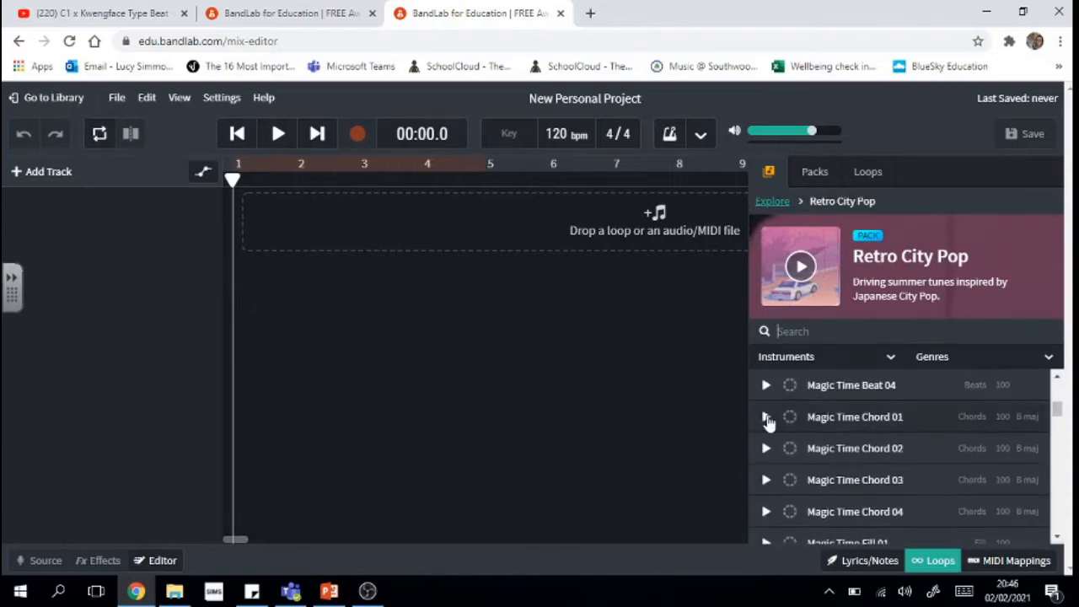
left_click(767, 418)
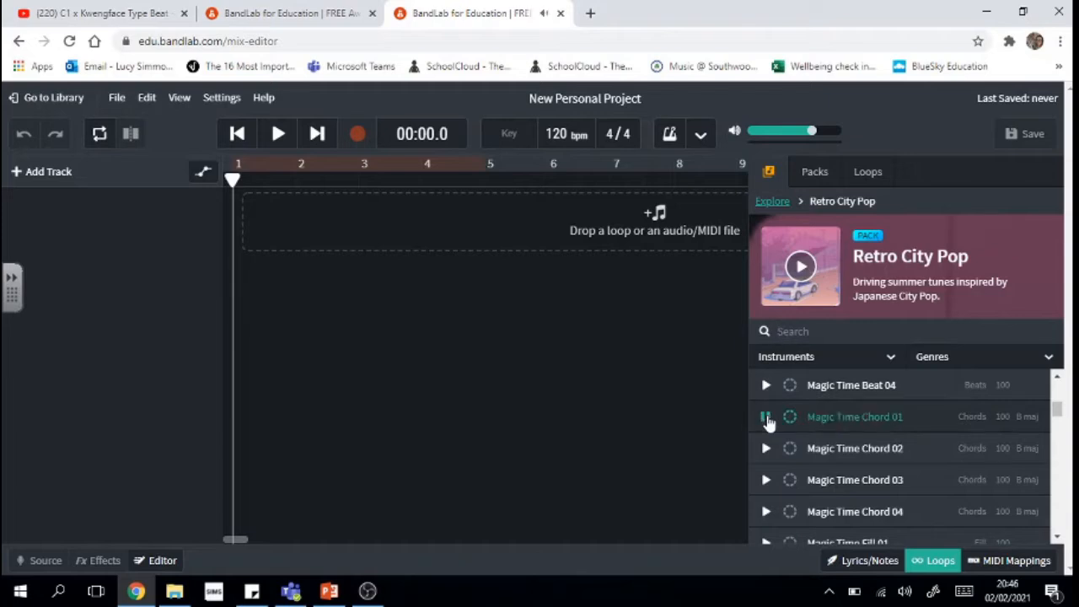
left_click(766, 418)
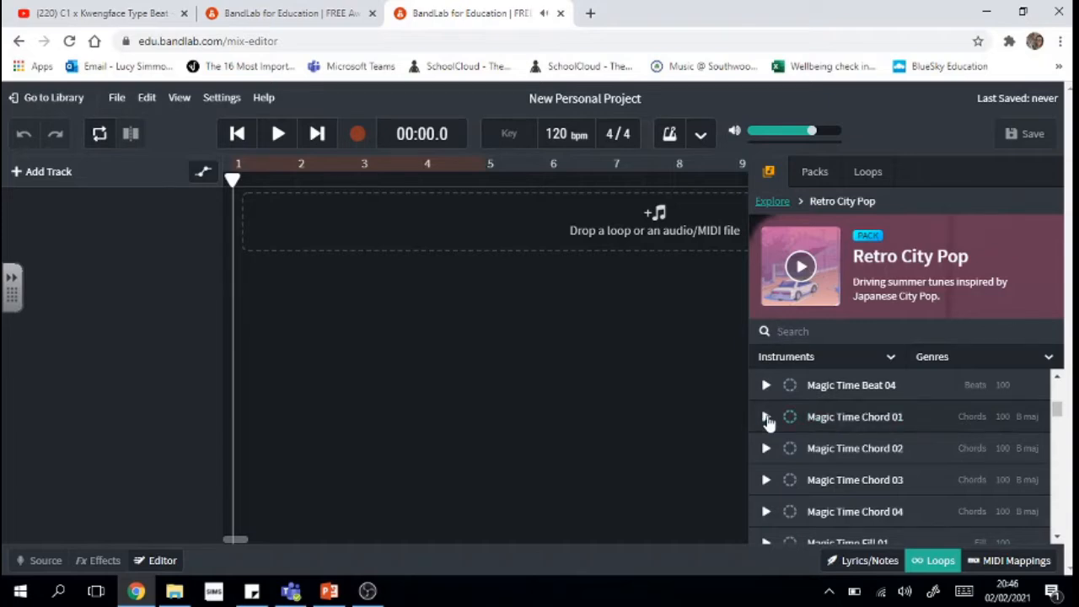
left_click(767, 419)
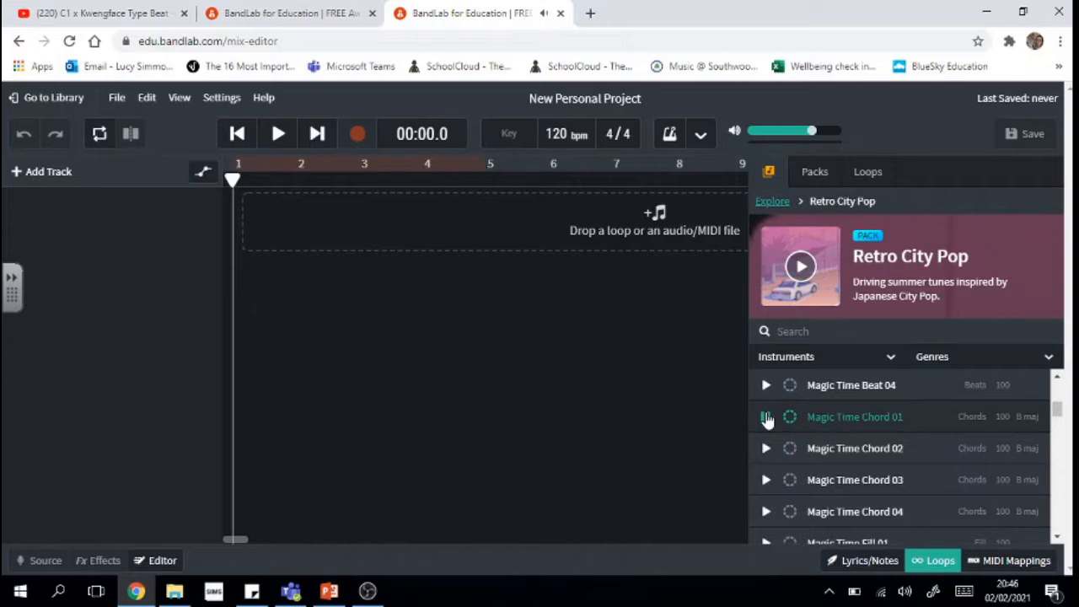
left_click(767, 417)
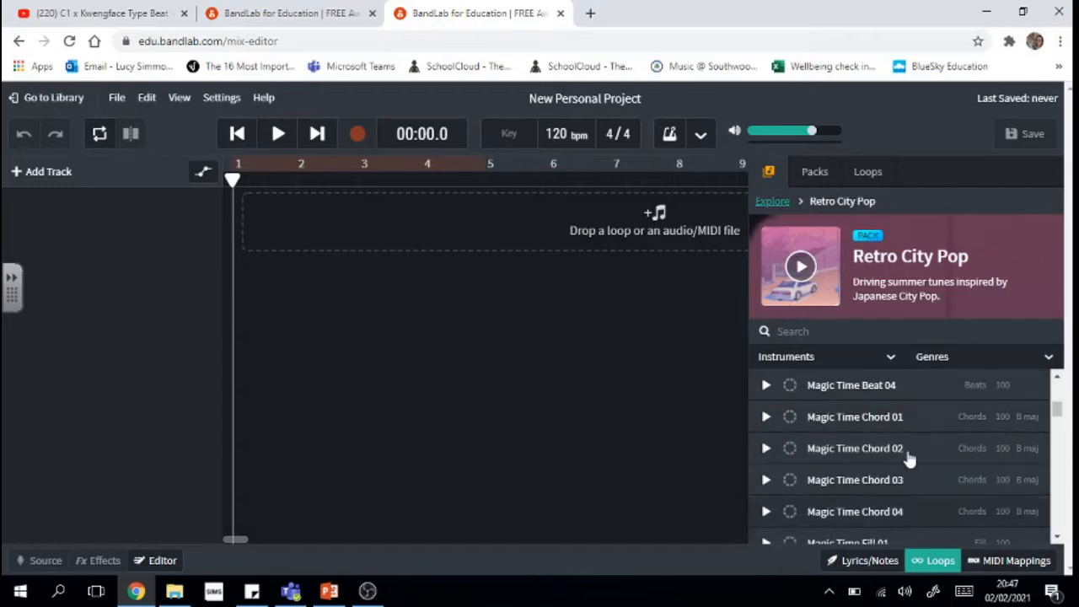
left_click(814, 173)
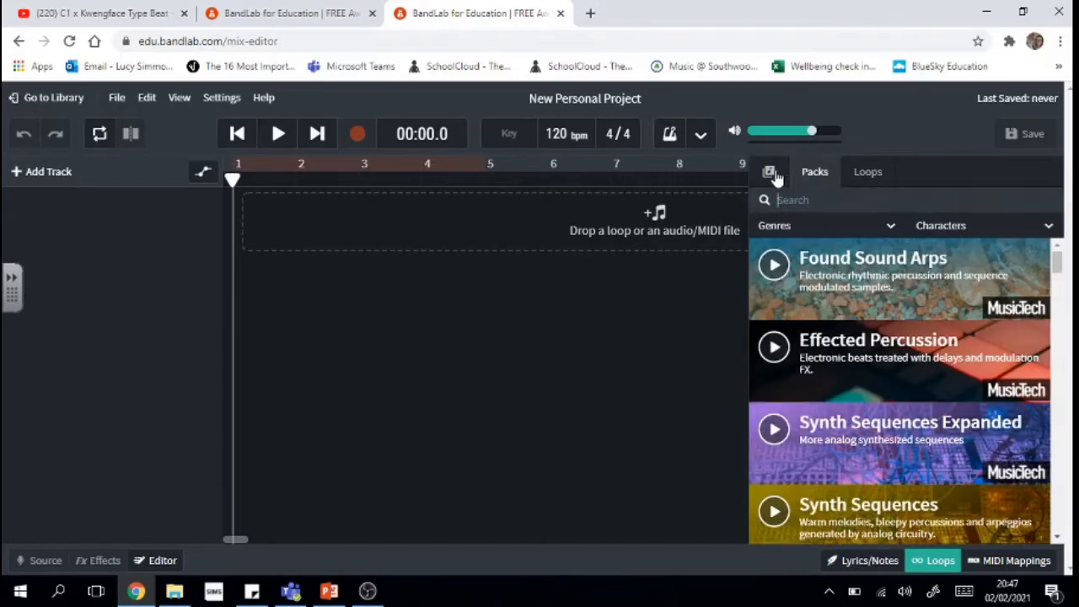
- Browse the New section and open the Drill pack with its 140 bpm Drill Trap Bass loops
left_click(772, 173)
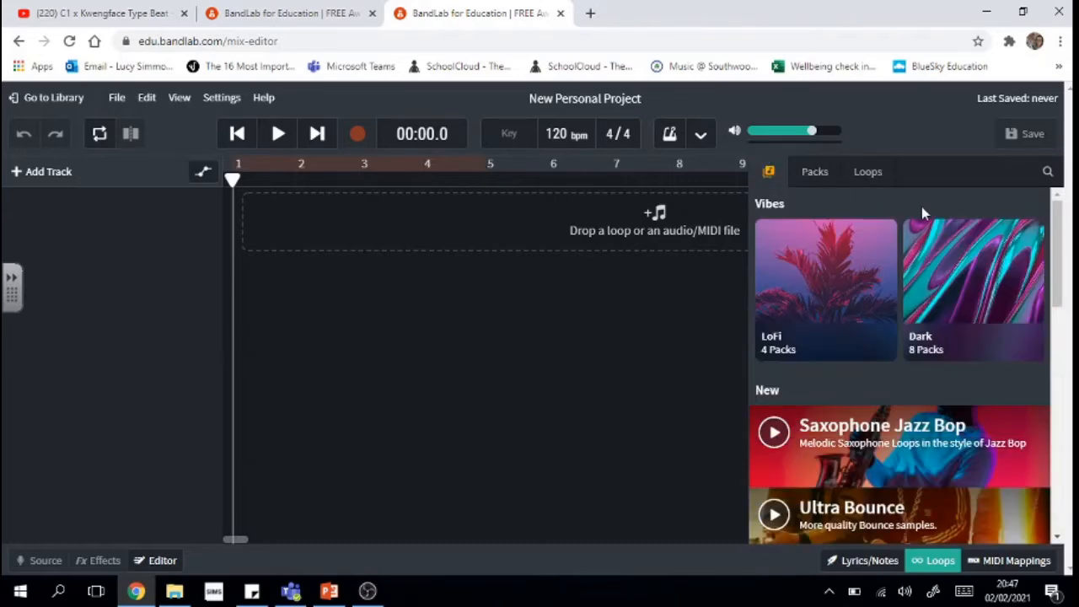
left_click(1048, 173)
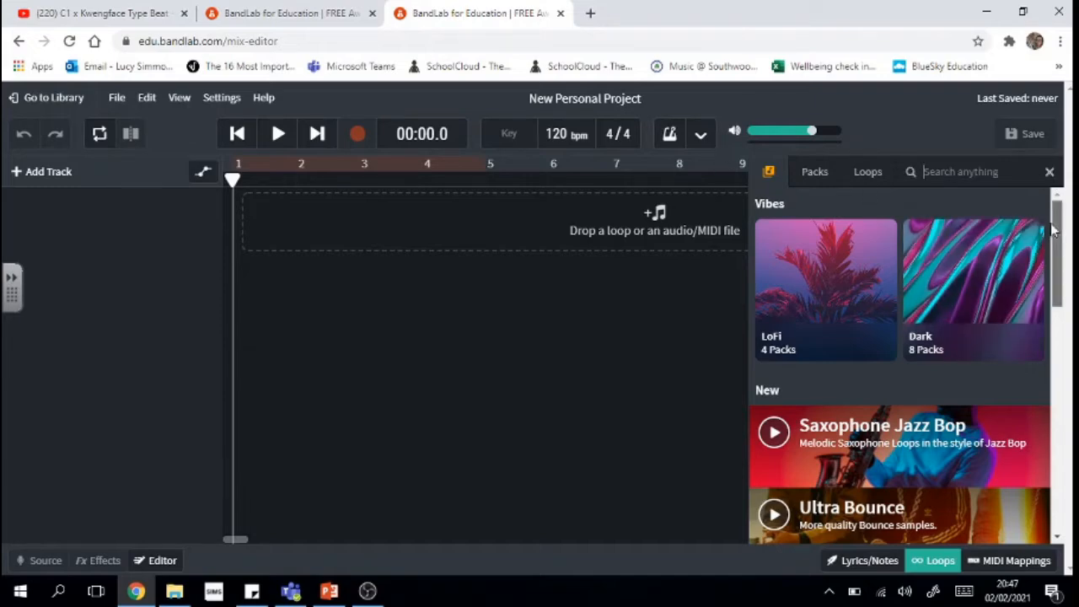
left_click_drag(1052, 231, 1054, 308)
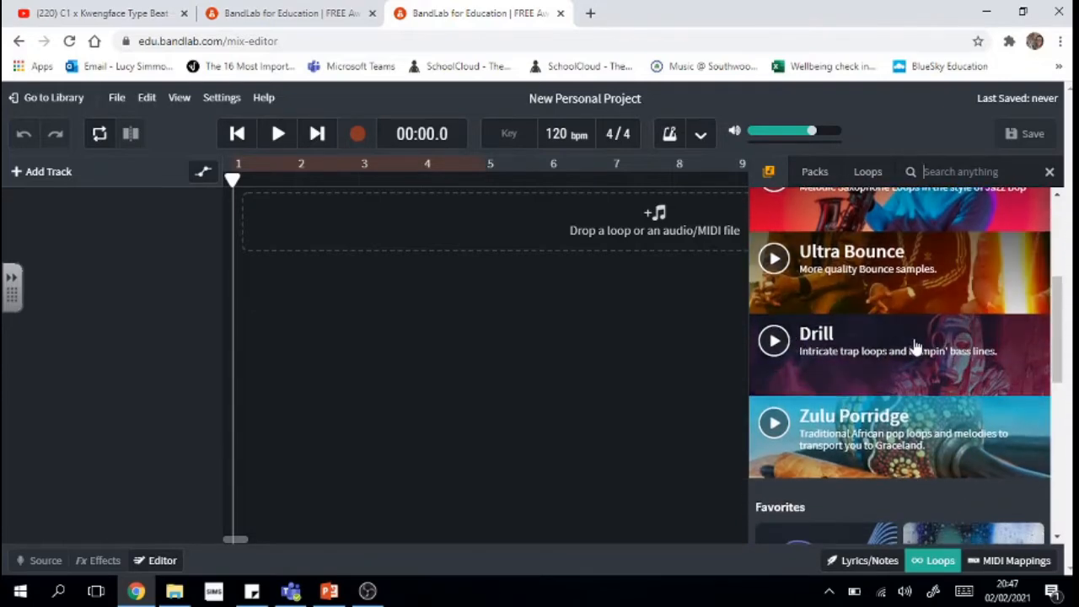
mouse_move(1052, 364)
left_mouse_down()
mouse_move(1069, 457)
mouse_move(1072, 364)
left_mouse_up()
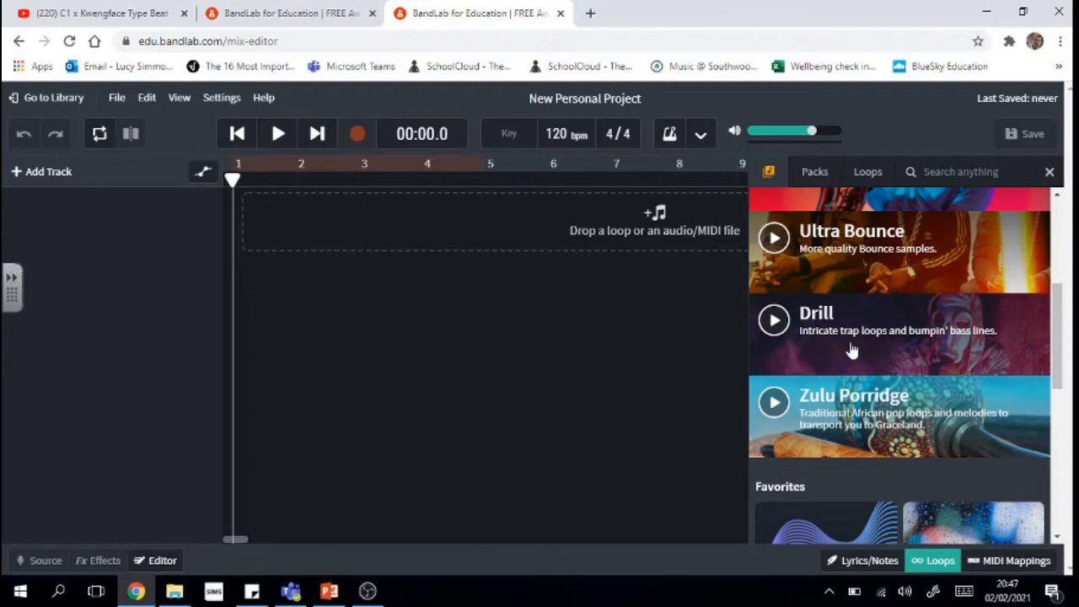
left_click_drag(1059, 361, 1059, 394)
scroll(1059, 394, "down", 3)
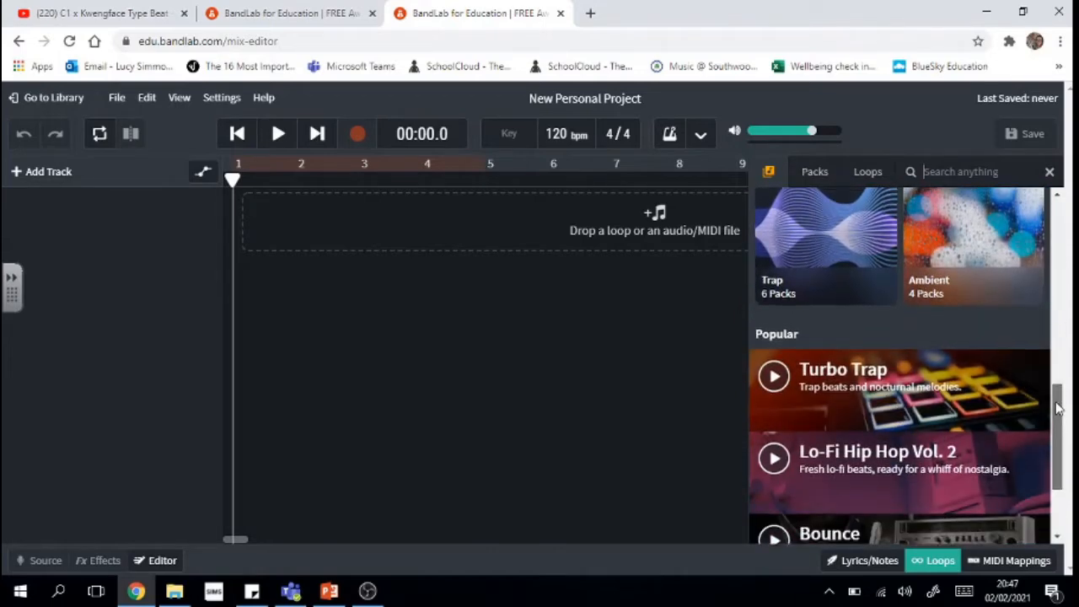
scroll(1061, 408, "up", 3)
left_click(937, 173)
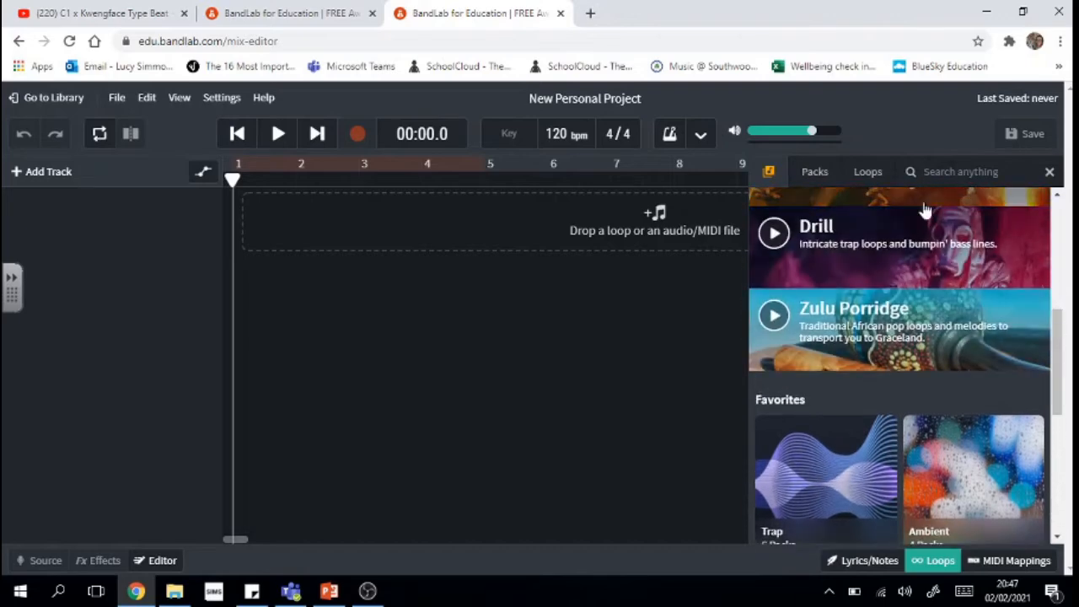
left_click(925, 276)
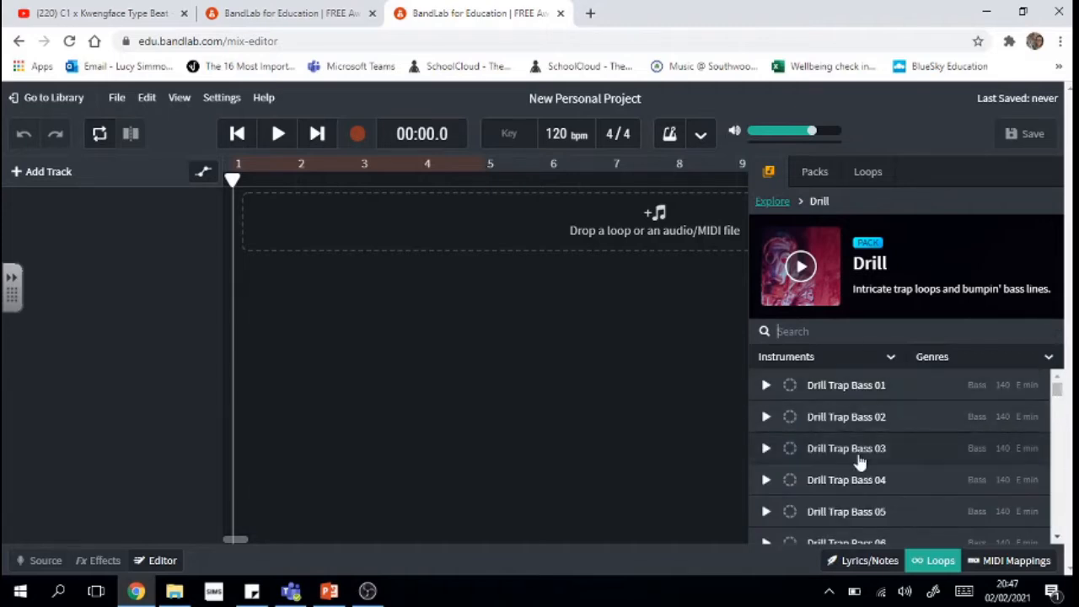
left_click(765, 387)
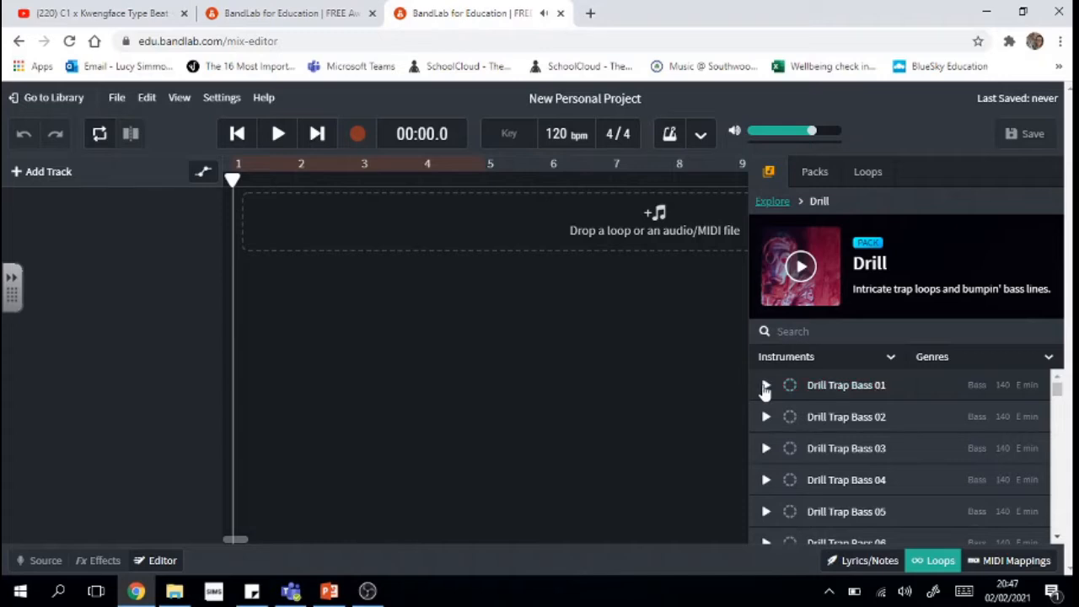
left_click(765, 386)
left_click(1061, 537)
left_click(1062, 536)
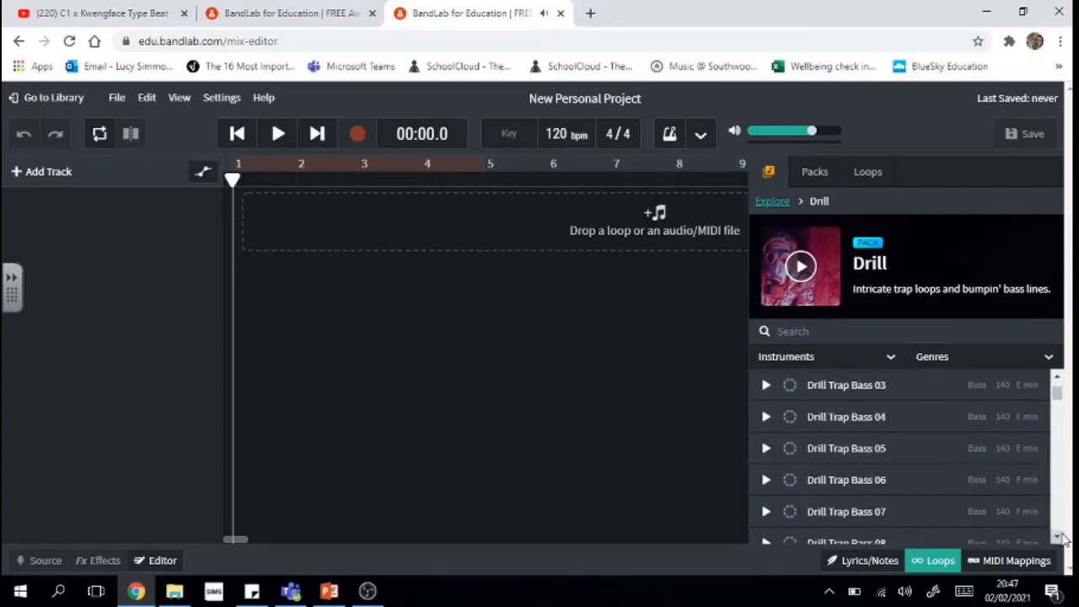
left_click(1061, 536)
left_click(1062, 535)
left_click(1061, 536)
left_click(1062, 535)
left_click(1061, 536)
left_click(1062, 535)
left_click(1062, 536)
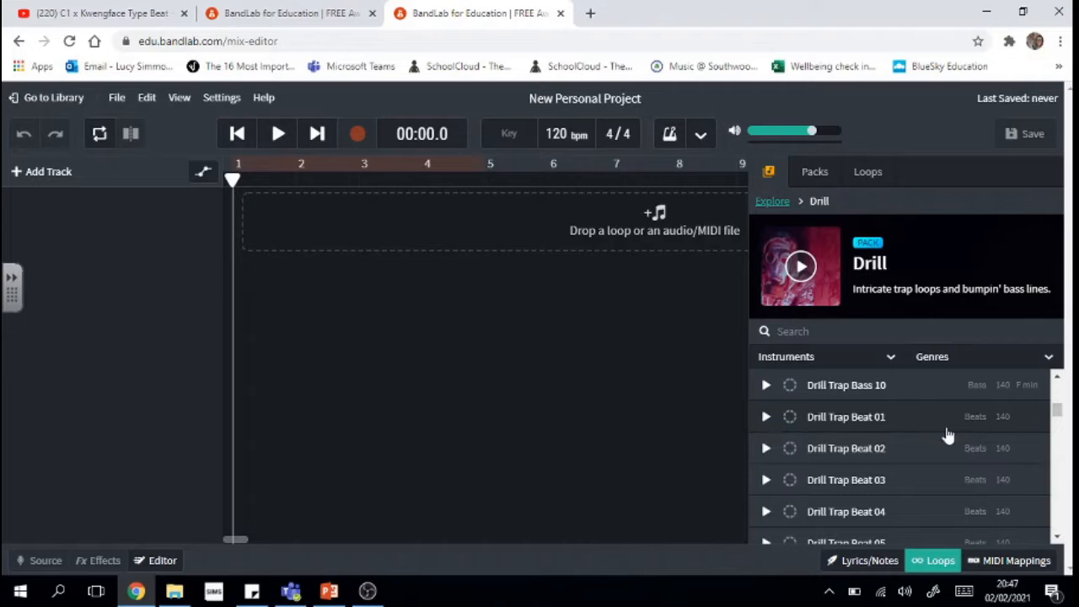
left_click(766, 418)
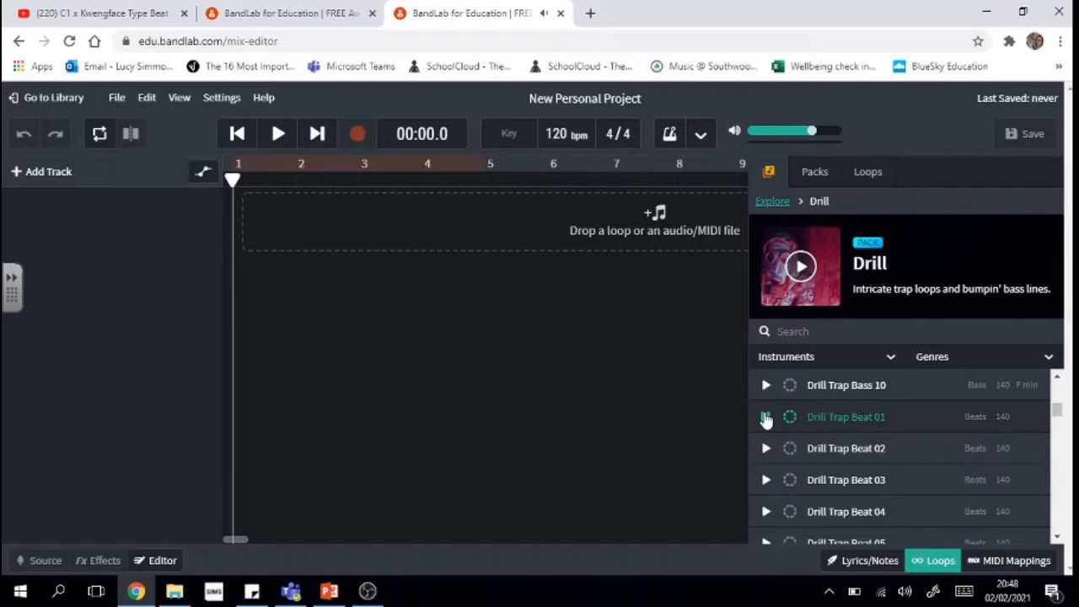
left_click(765, 418)
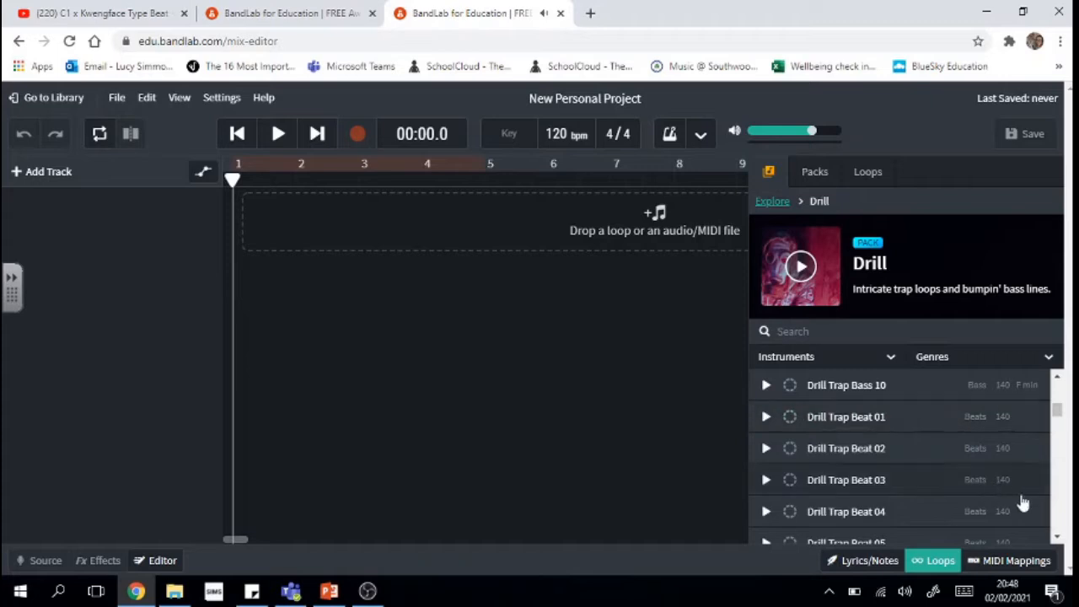
left_click(1059, 538)
left_click(1060, 538)
left_click(1060, 538)
left_click(1060, 538)
left_click(1060, 538)
left_click(1060, 538)
left_click(1060, 538)
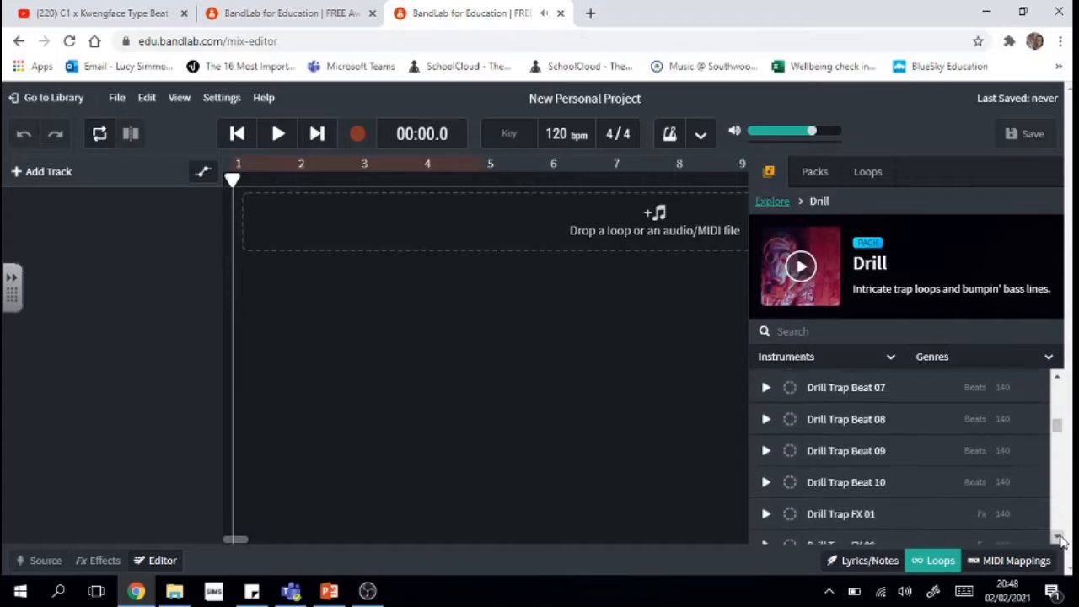
double_click(1060, 538)
left_click(1060, 538)
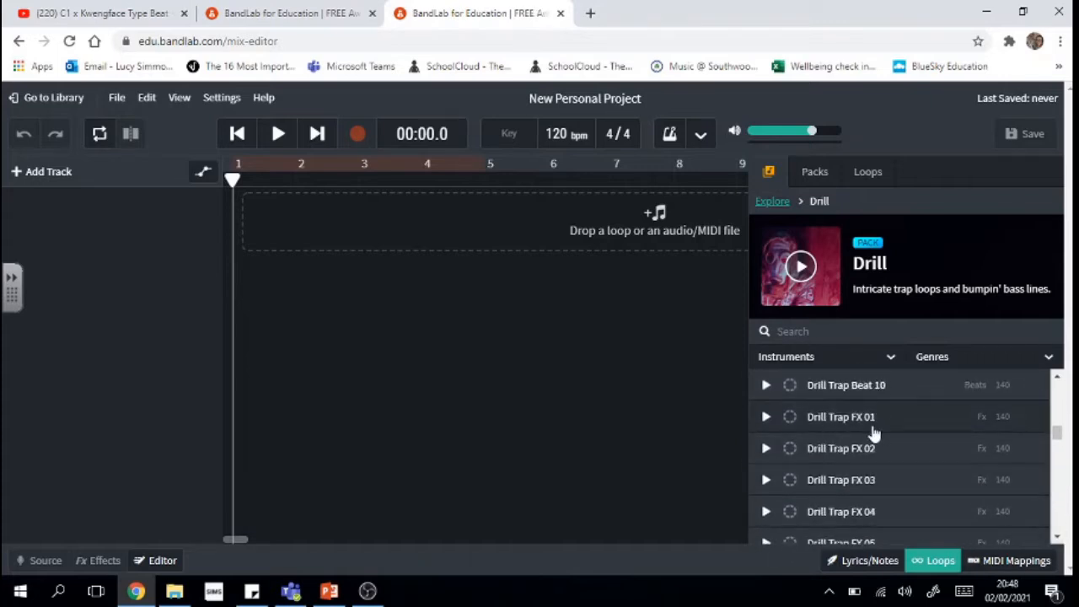
left_click(765, 418)
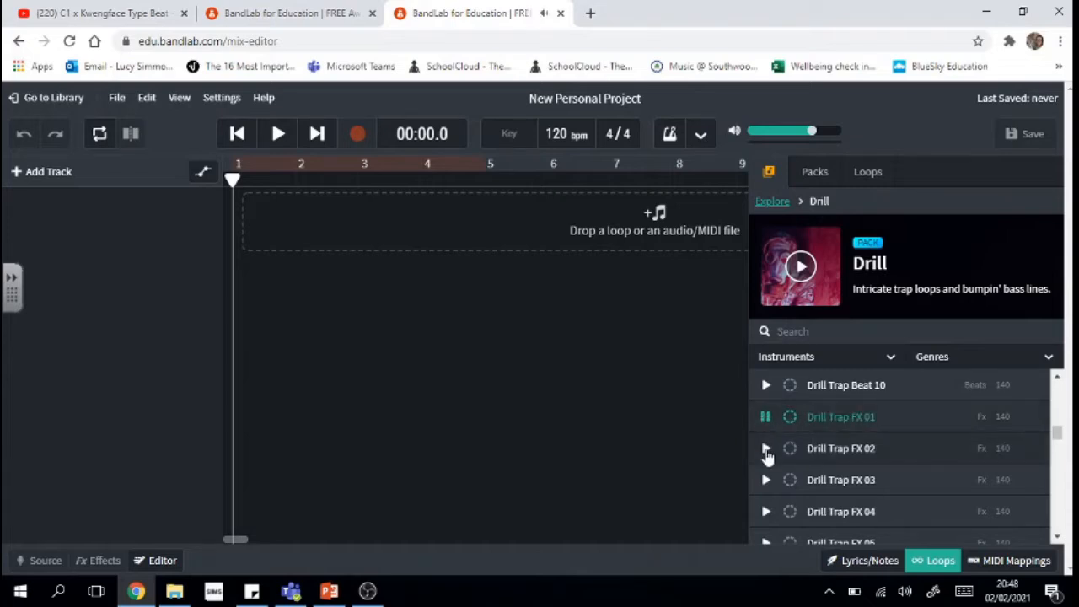
left_click(766, 449)
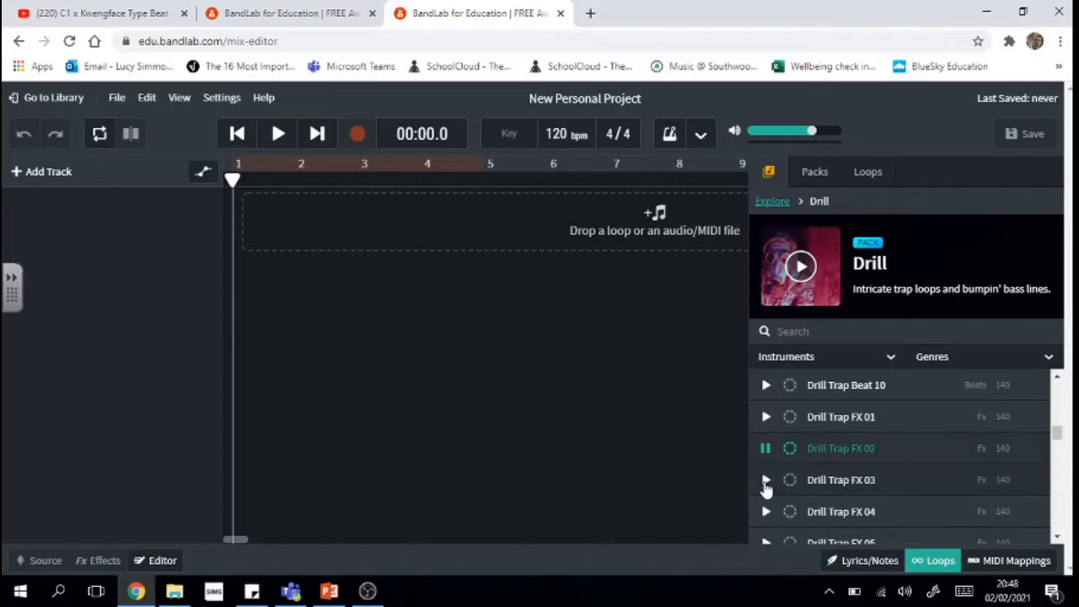
left_click(766, 482)
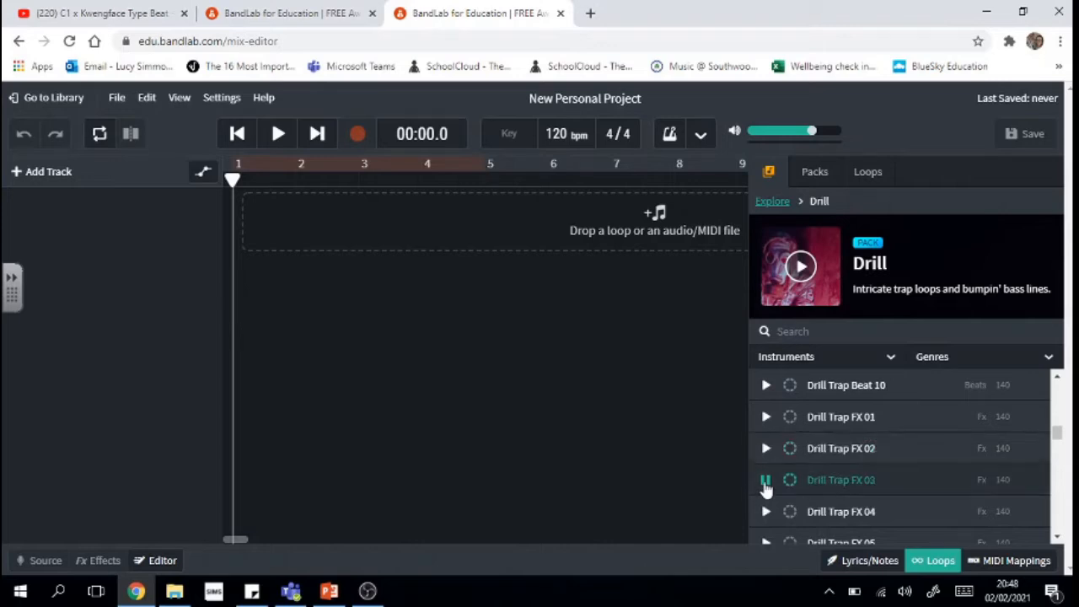
left_click(1058, 540)
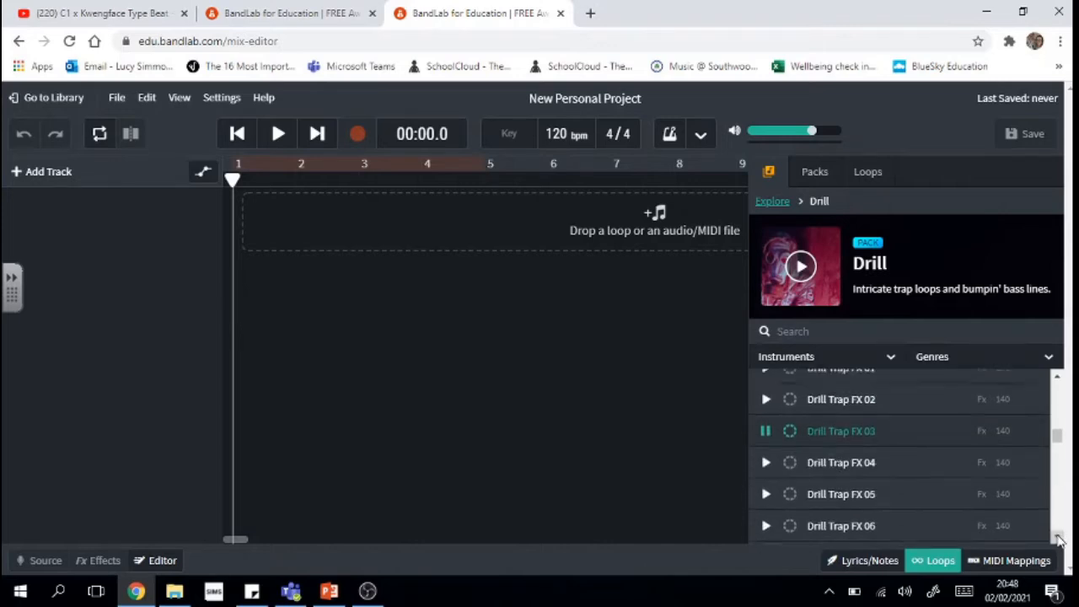
left_click(1058, 540)
left_click(1059, 540)
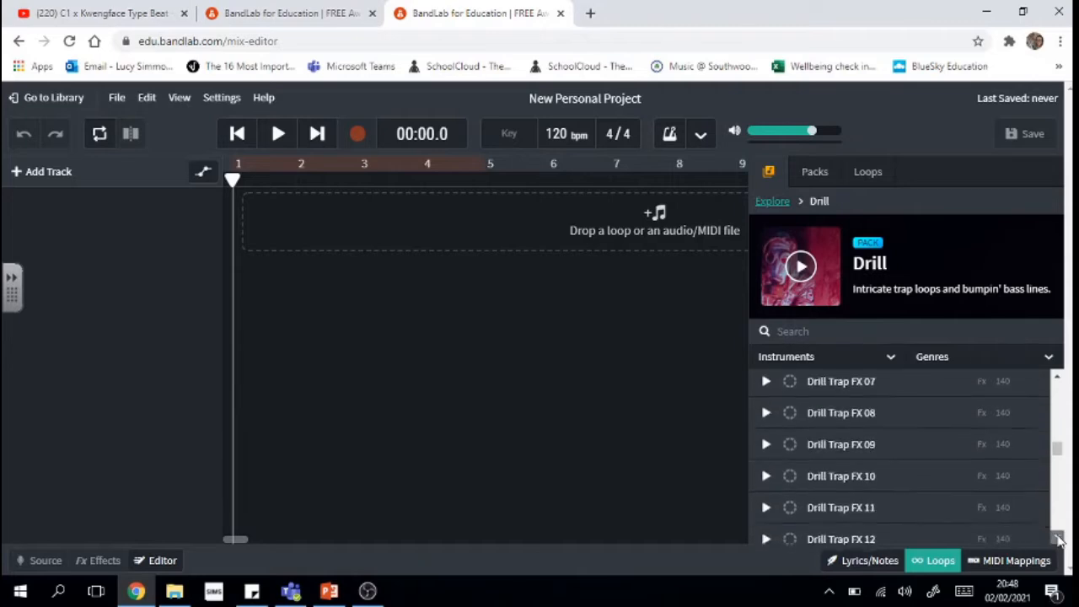
left_click(1059, 539)
left_click(1058, 539)
left_click(1058, 539)
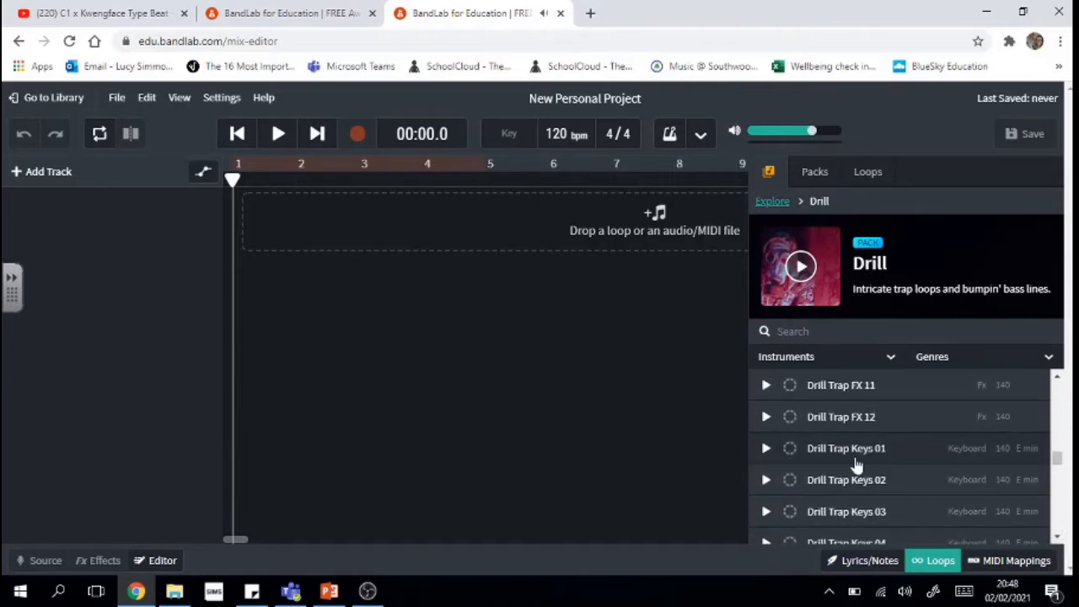
left_click(766, 451)
left_click(766, 456)
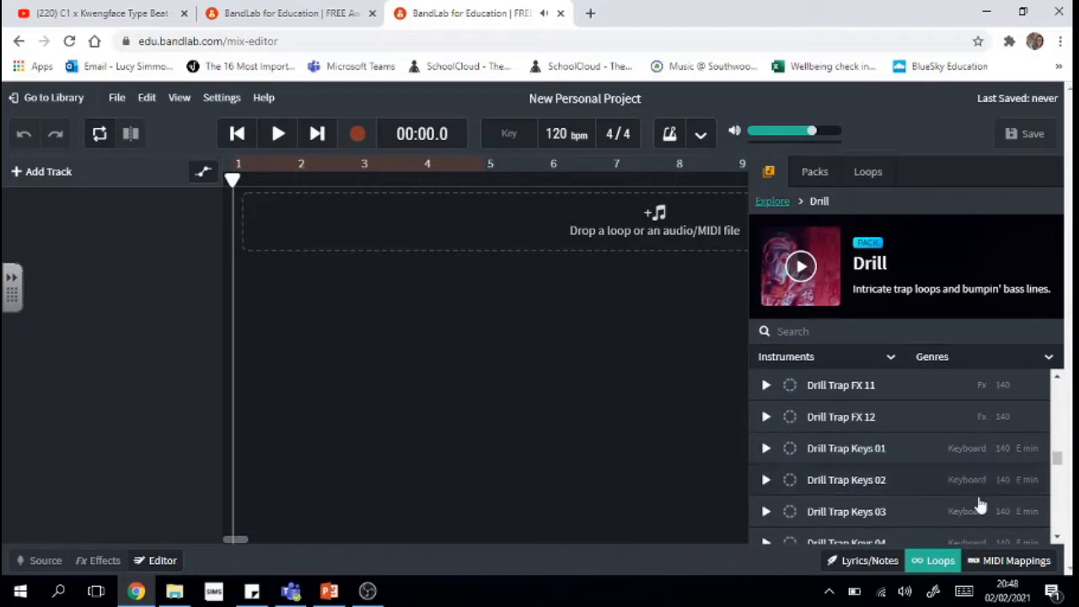
left_click(1050, 537)
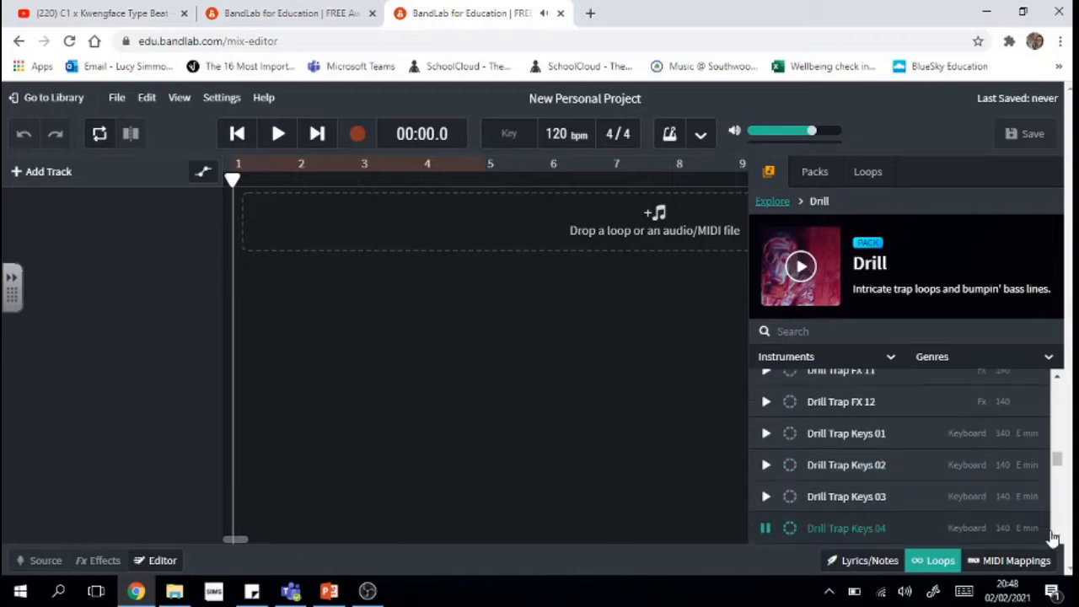
left_click(764, 529)
scroll(1058, 547, "down", 5)
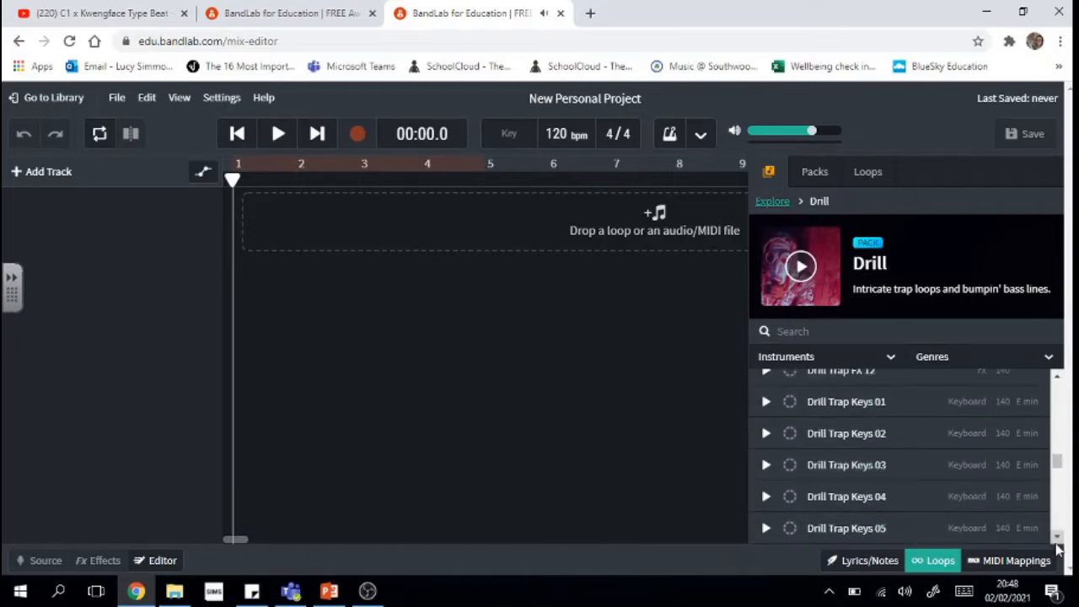
scroll(1058, 539, "down", 5)
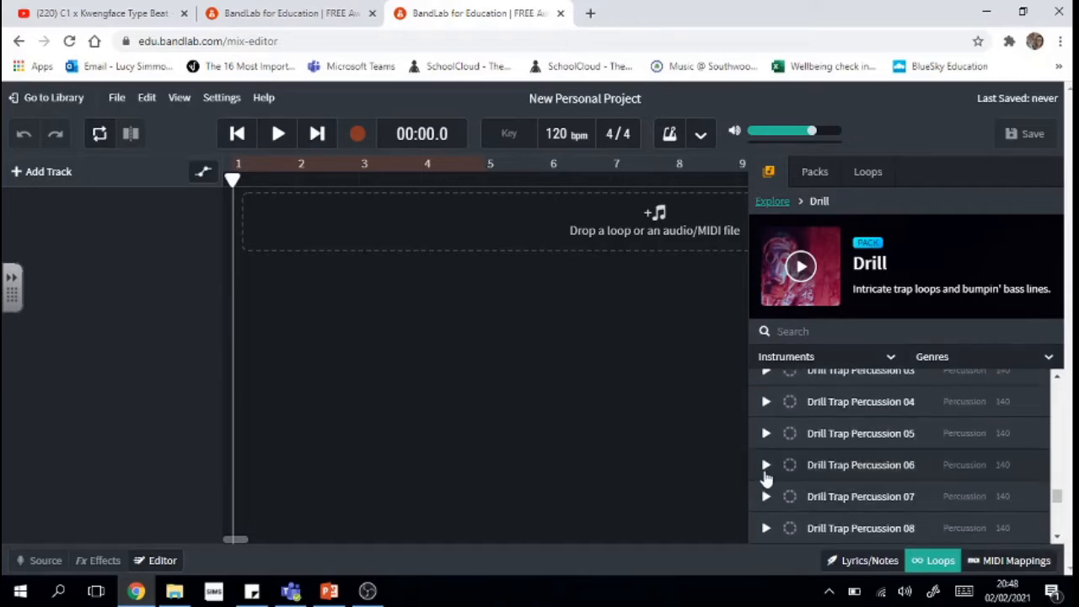
left_click(766, 466)
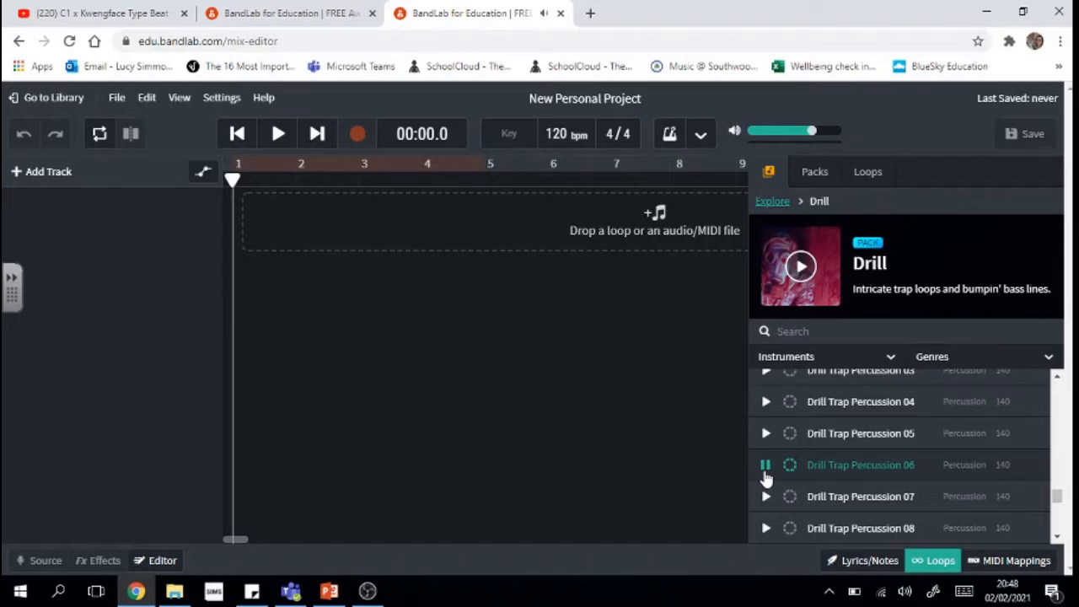
left_click(766, 472)
scroll(1059, 538, "down", 3)
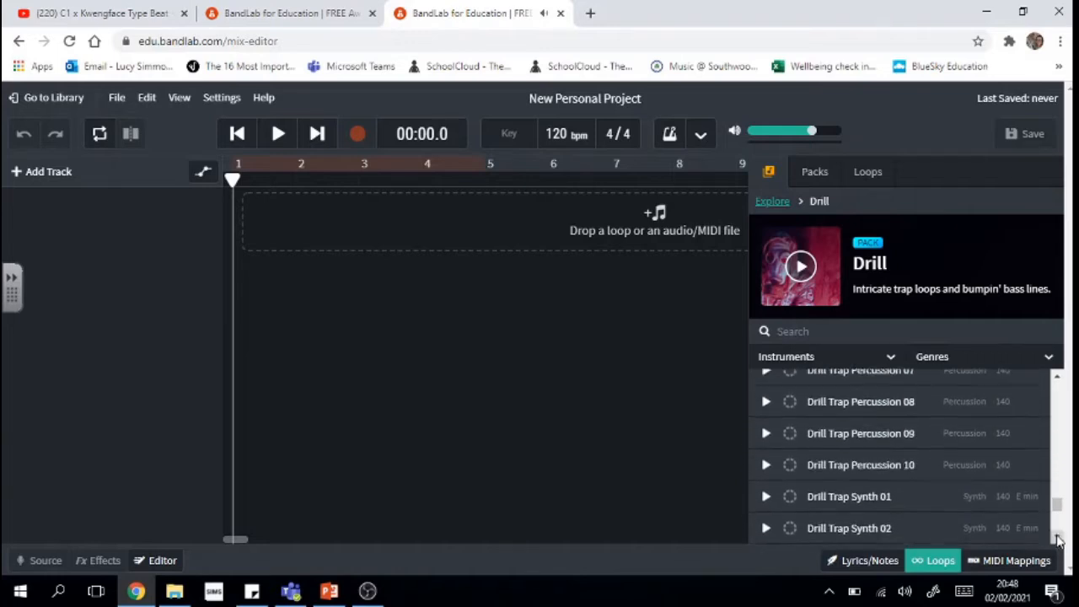
scroll(1059, 538, "down", 1)
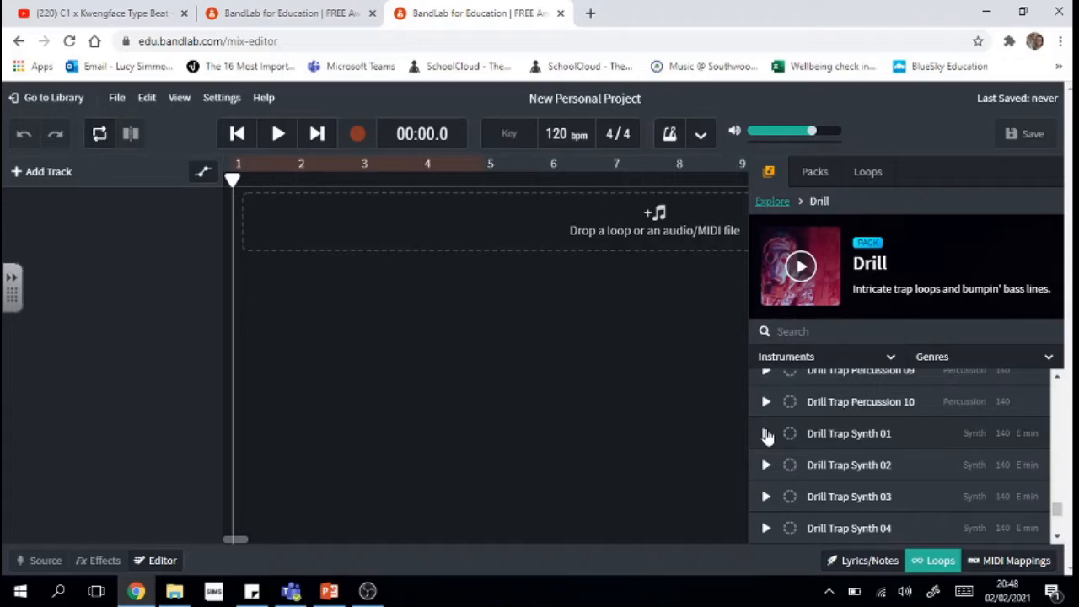
left_click(767, 434)
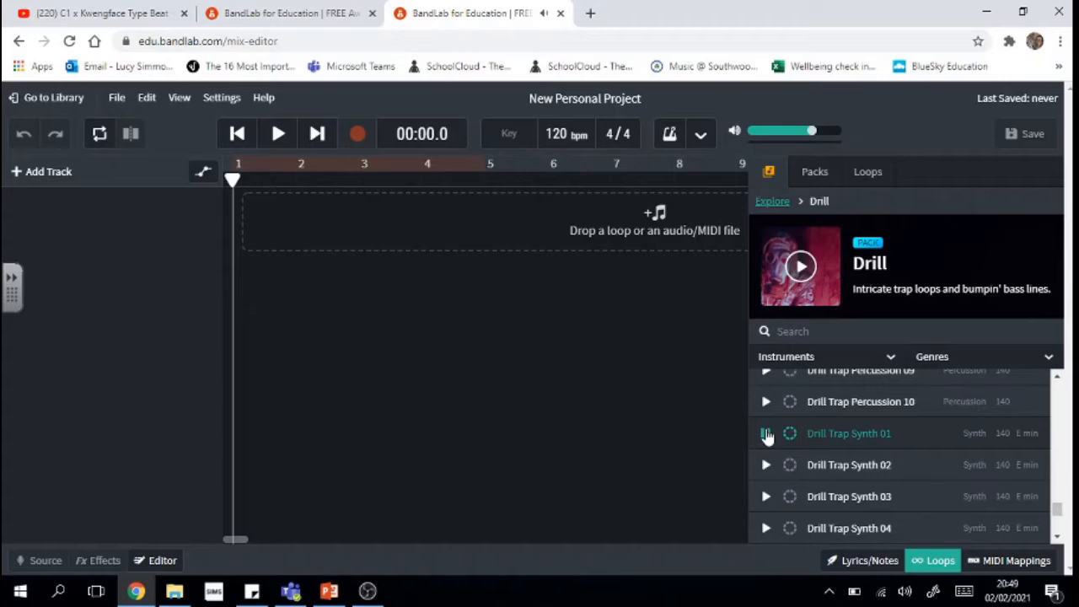
scroll(1059, 540, "down", 5)
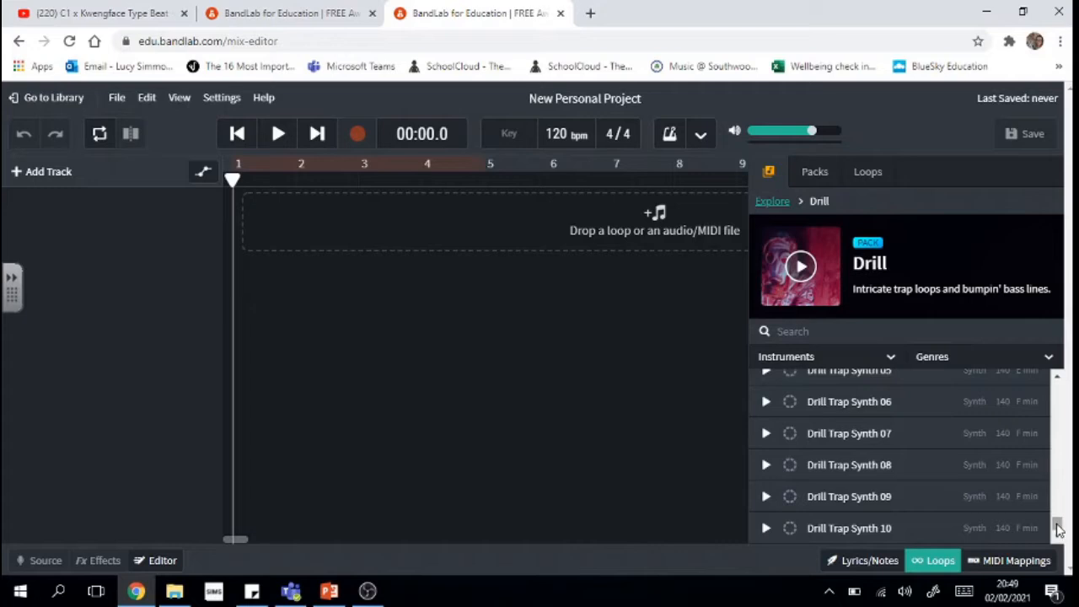
left_click_drag(1058, 527, 1057, 513)
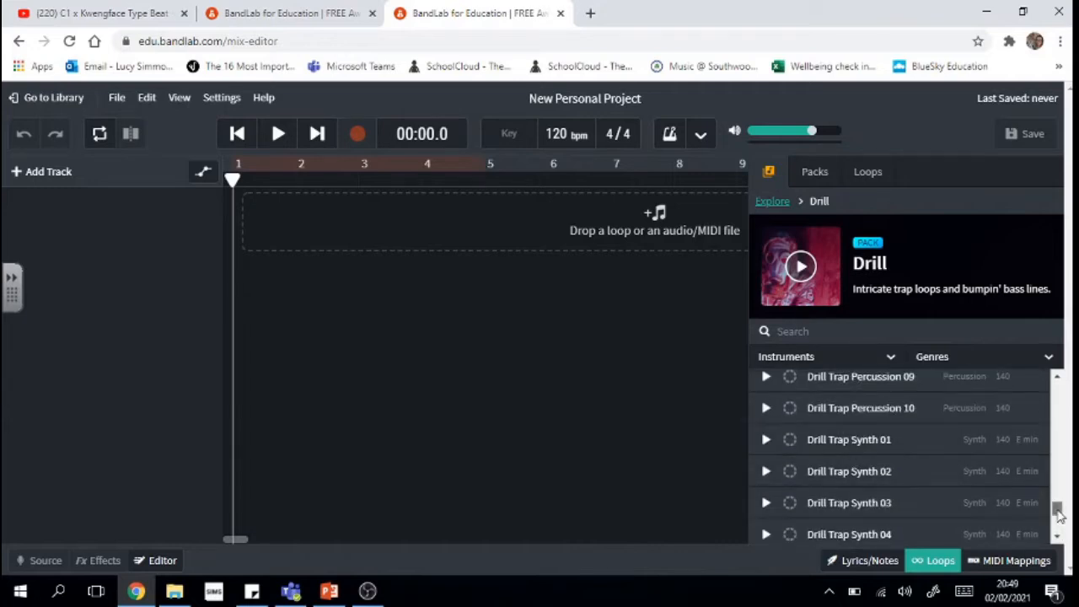
left_click_drag(1060, 514, 1065, 387)
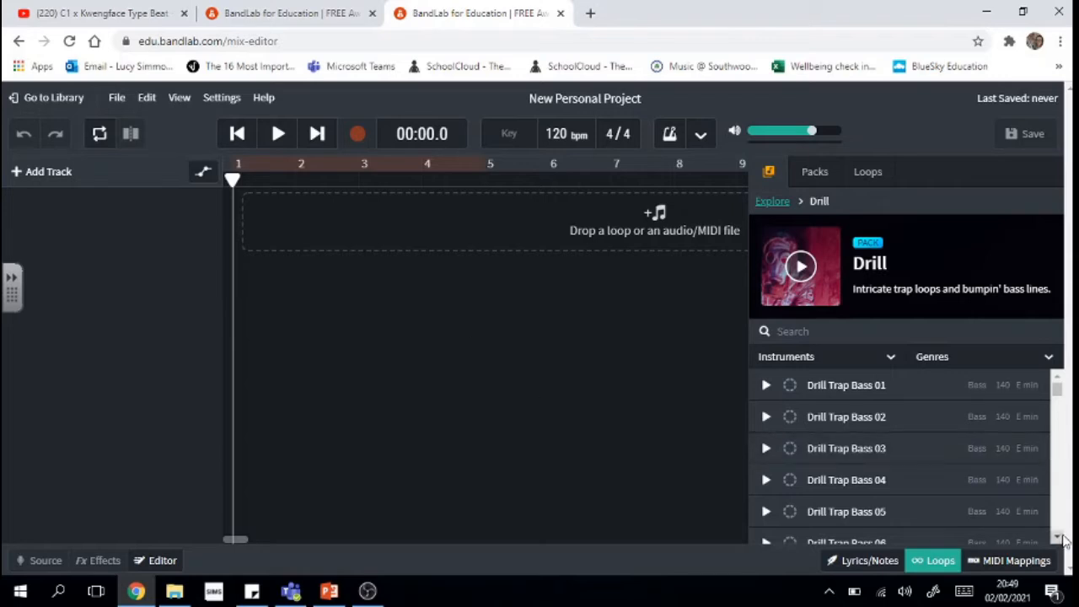
left_click_drag(1059, 544, 1059, 544)
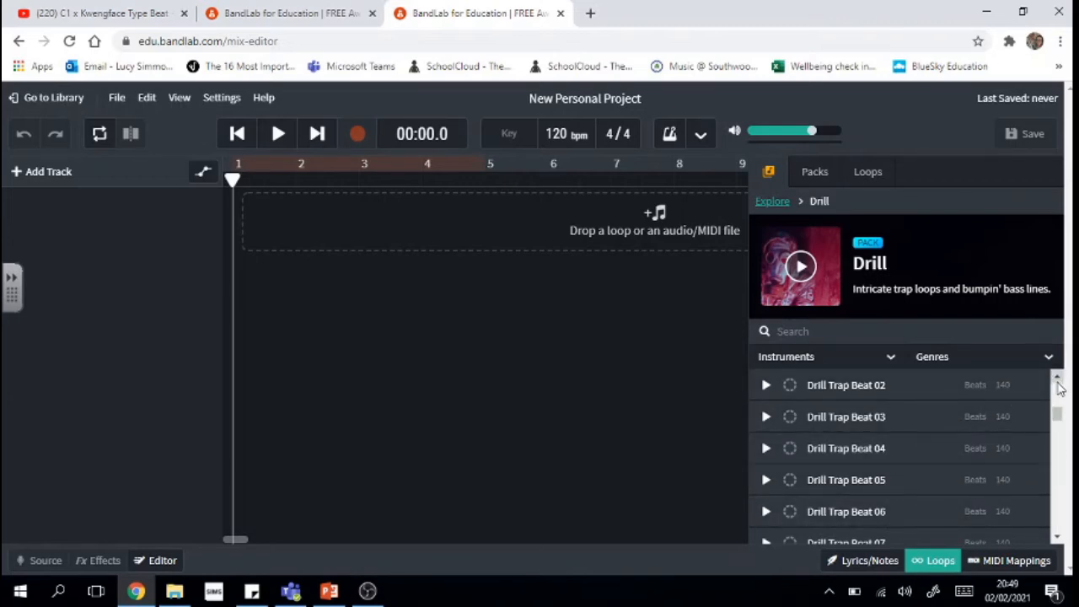
scroll(1060, 387, "up", 2)
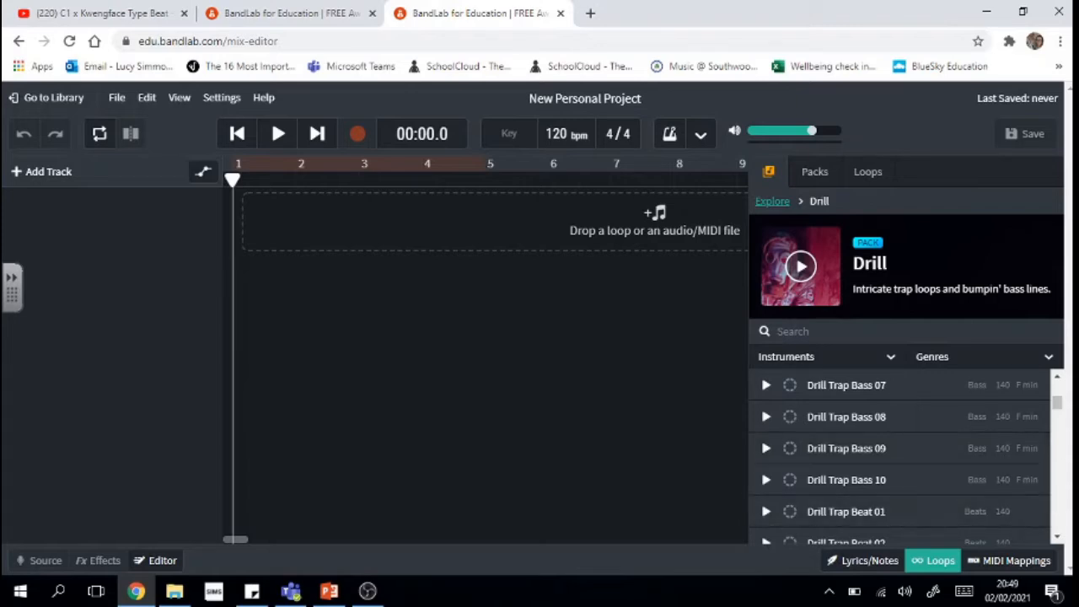
left_click_drag(1061, 407, 1068, 385)
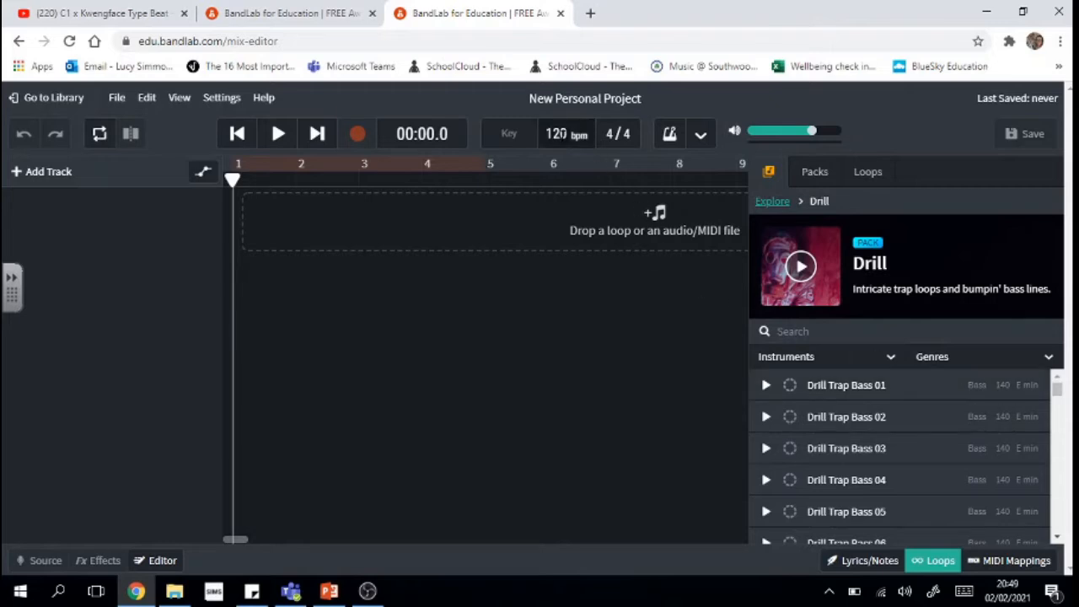
- Change the project tempo from 120 to 140 bpm
double_click(560, 134)
key("BackSpace")
type("140")
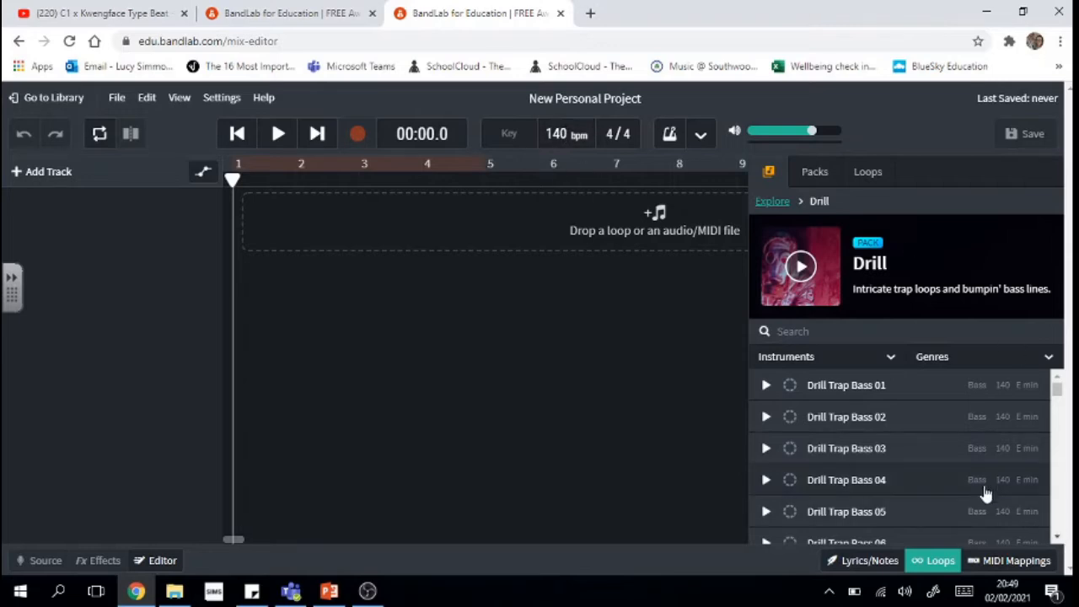
- Preview Drill Trap Beat 09 and drag it onto the timeline at bar 1
left_click_drag(1059, 542, 1059, 542)
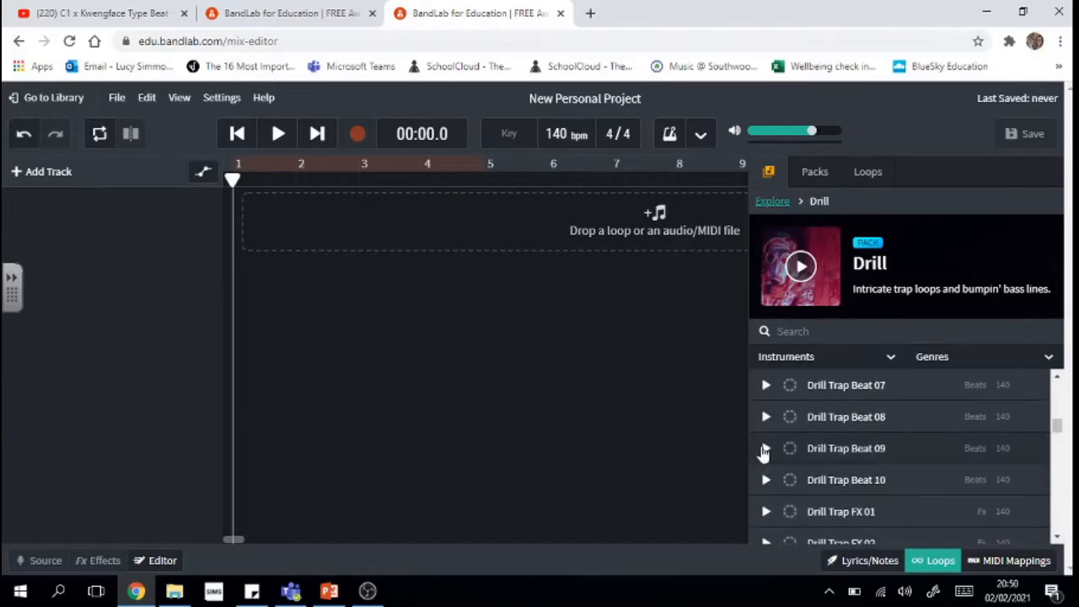
left_click(764, 450)
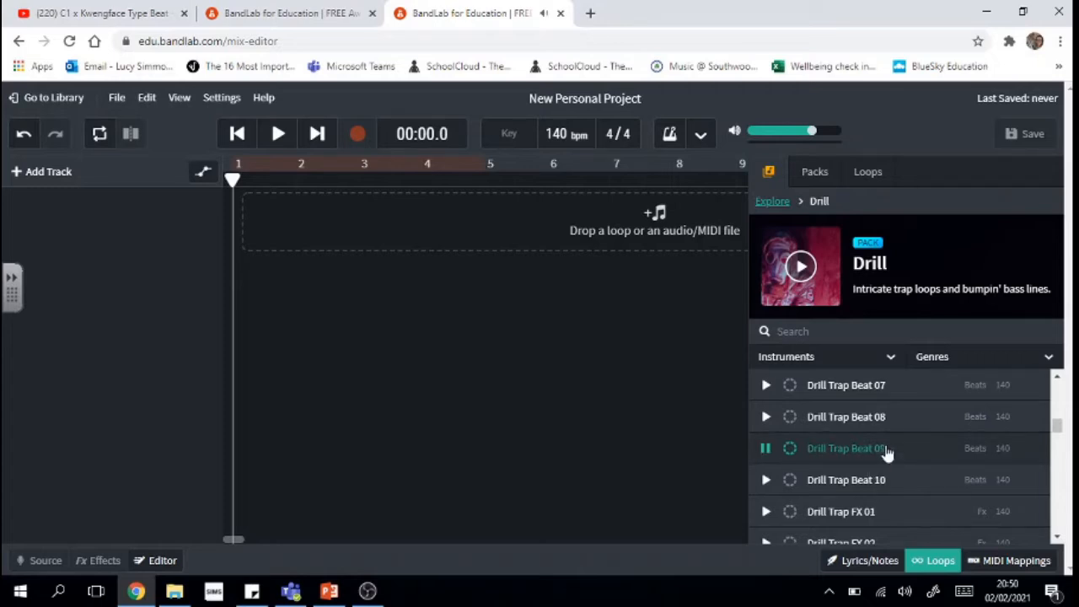
left_click(765, 449)
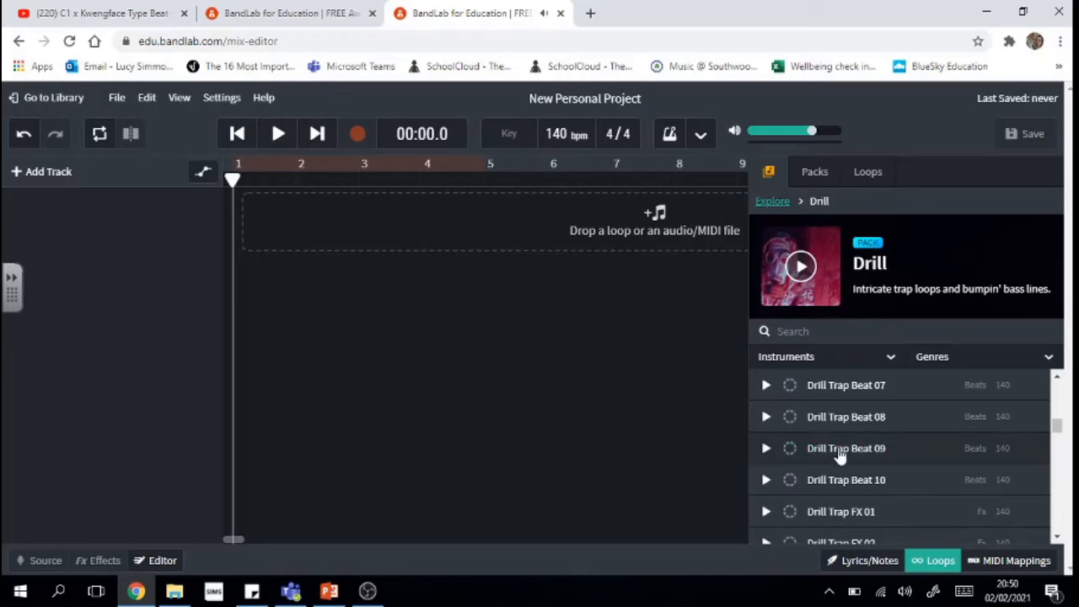
left_click_drag(841, 450, 242, 237)
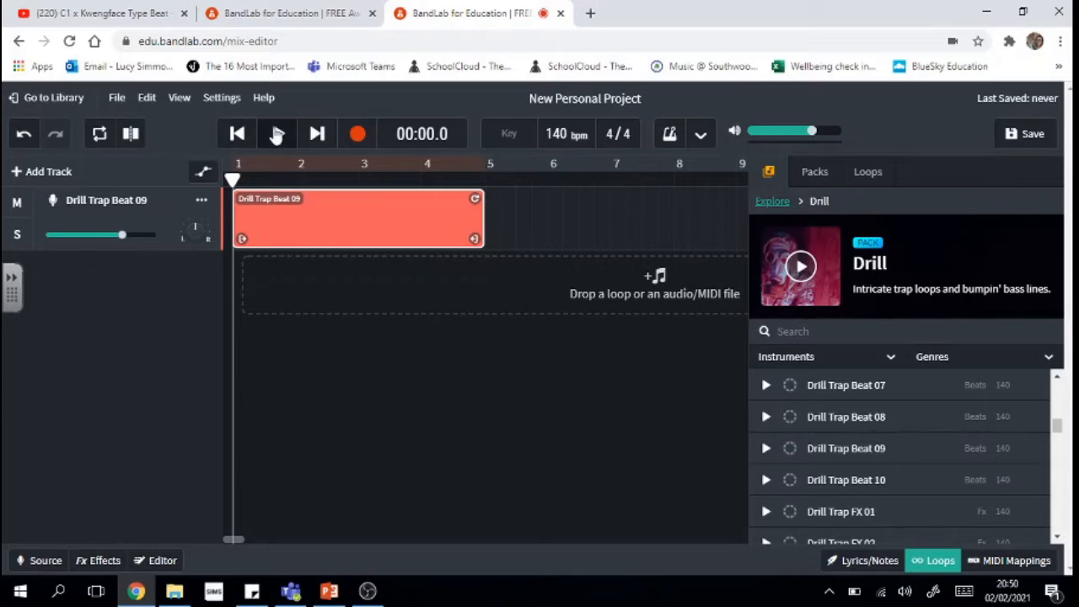
- Play back the Drill Trap Beat 09 clip, stop, and return the playhead to bar 1
left_click(278, 133)
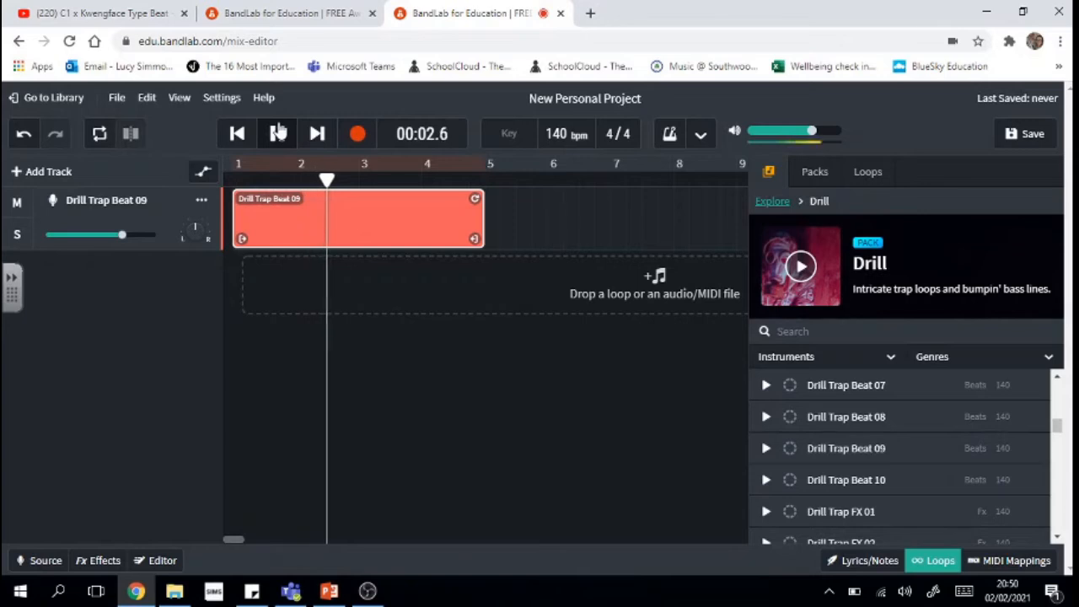
key("space")
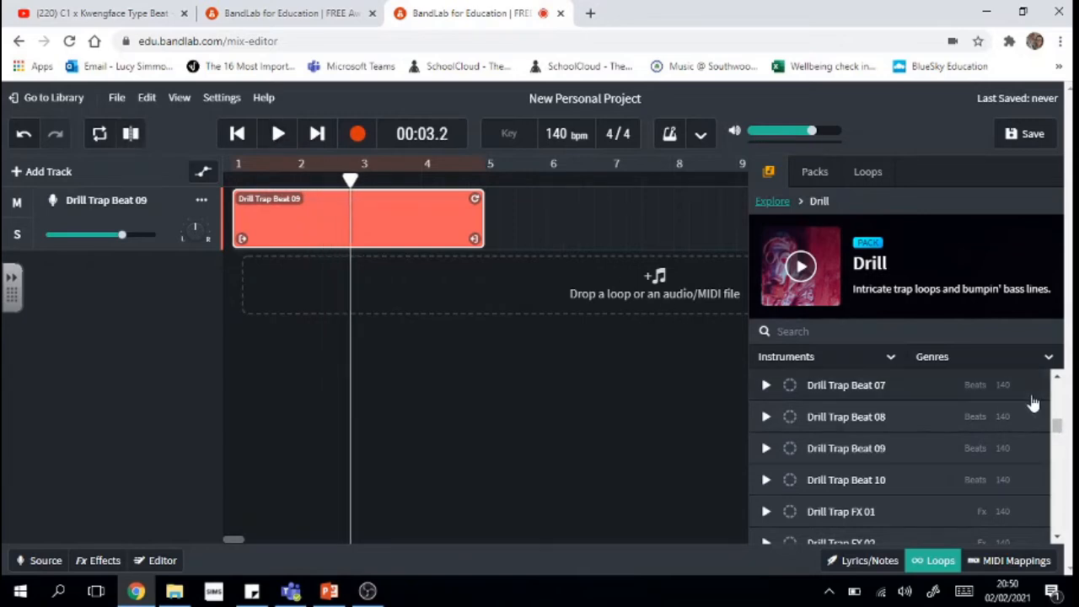
left_click_drag(350, 179, 190, 179)
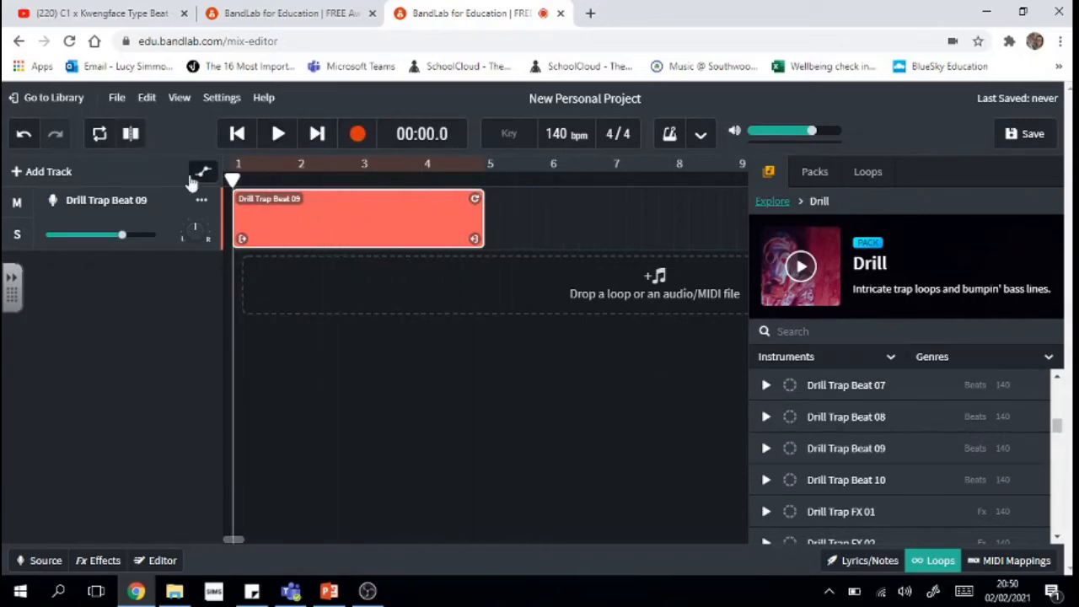
left_click(1057, 537)
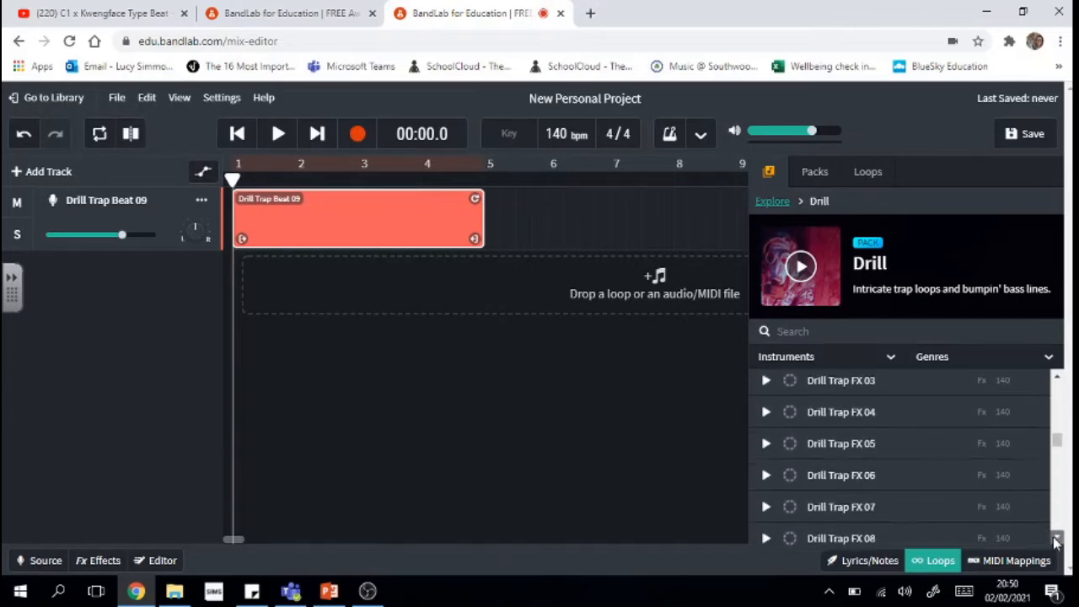
left_click_drag(1057, 537, 1057, 537)
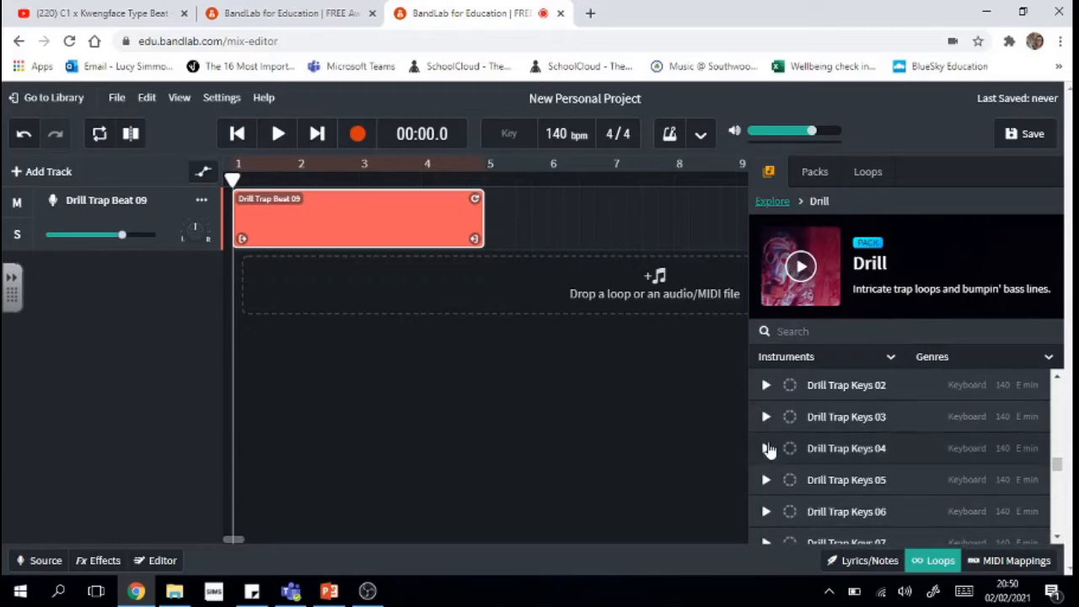
- Audition the Drill Trap Keys 04, 05 and 06 loops
left_click(767, 449)
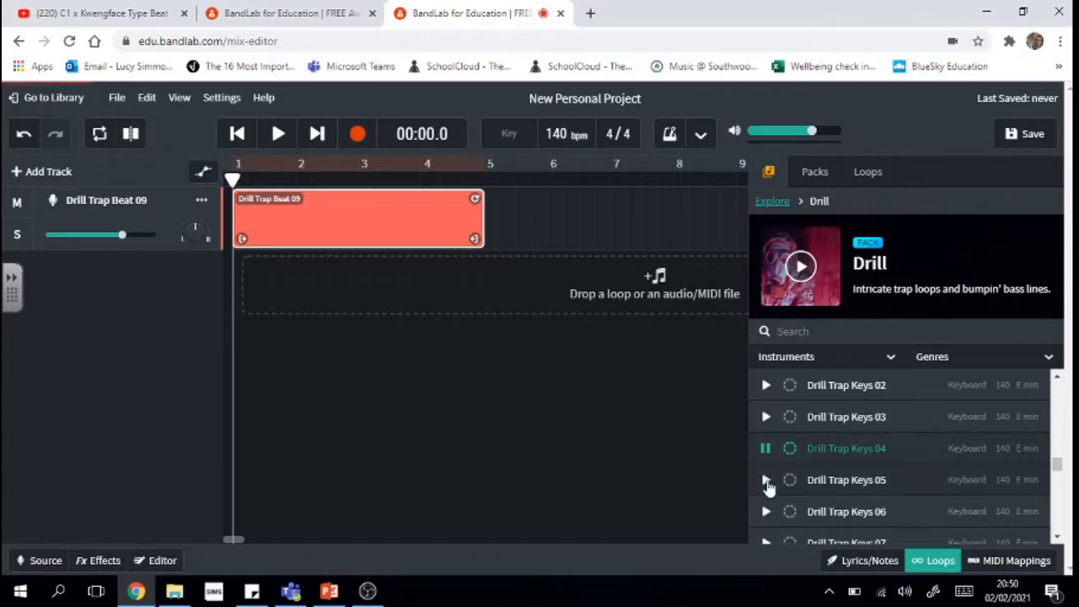
left_click(766, 480)
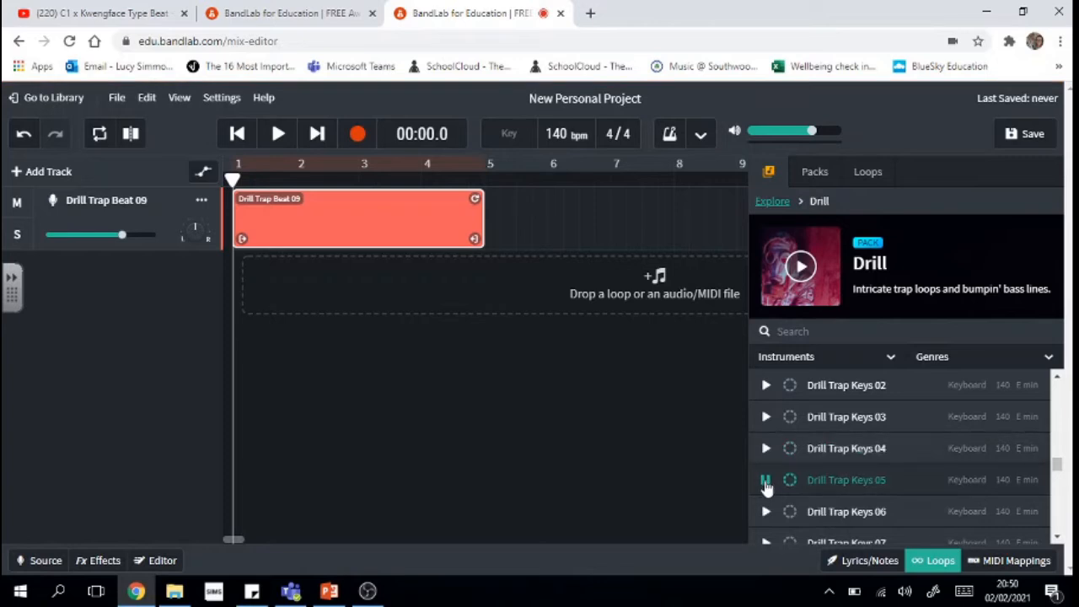
left_click(767, 483)
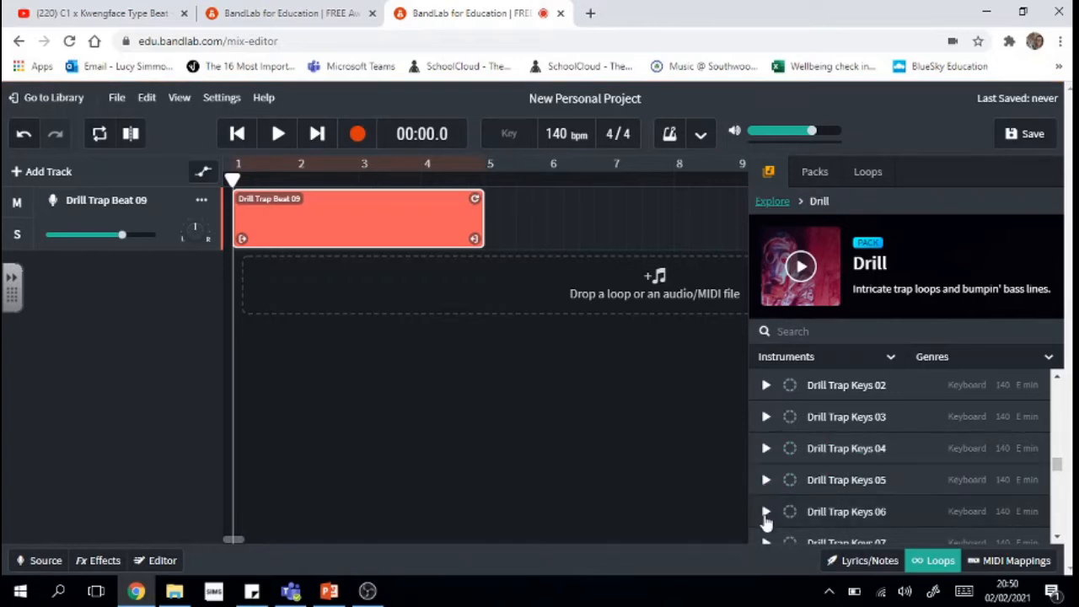
left_click(767, 516)
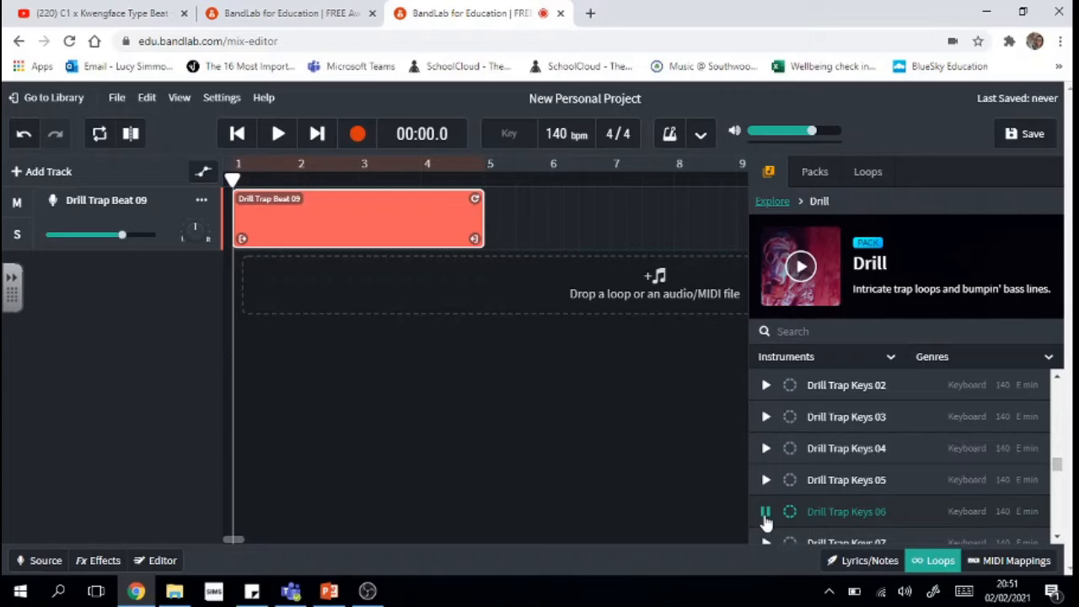
left_click(766, 514)
- Add Drill Trap Keys 06 as a new track aligned at bar 1 and play it with the beat
left_click_drag(855, 513, 241, 270)
left_click_drag(904, 524, 296, 279)
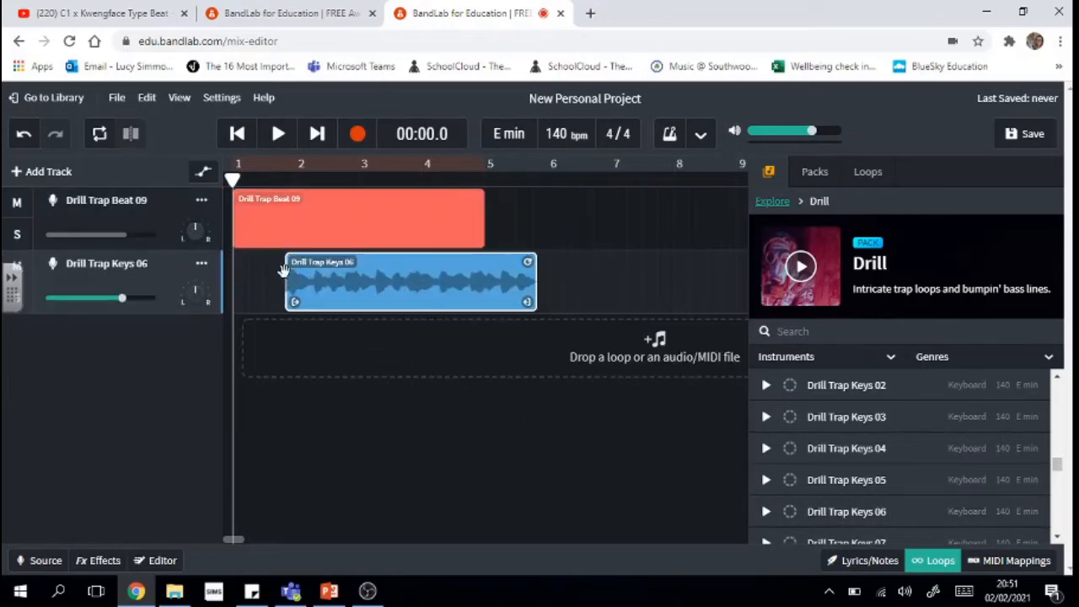
left_click_drag(329, 286, 275, 286)
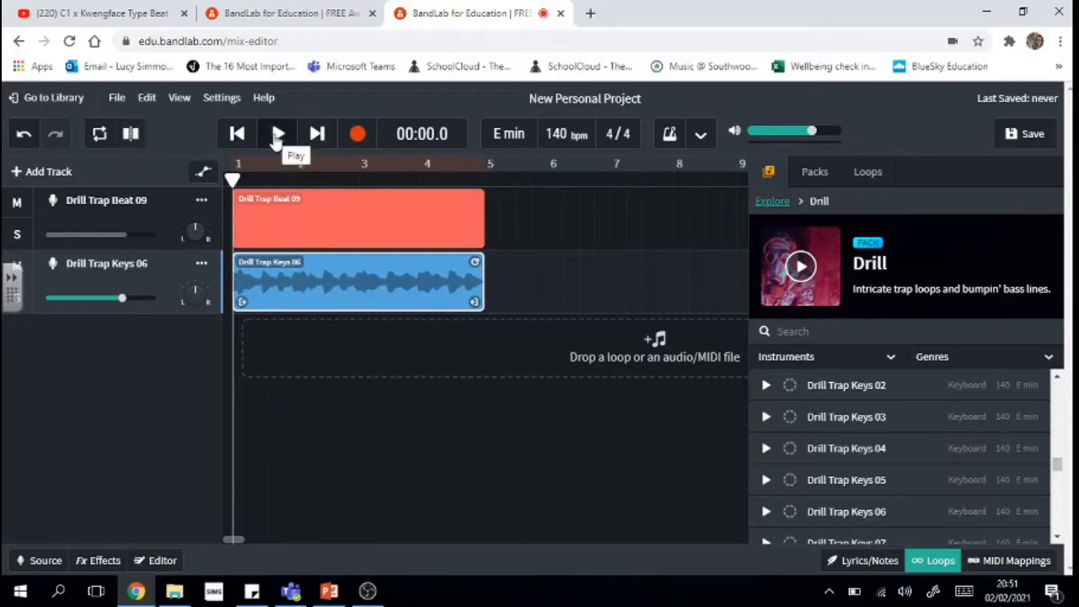
left_click(278, 135)
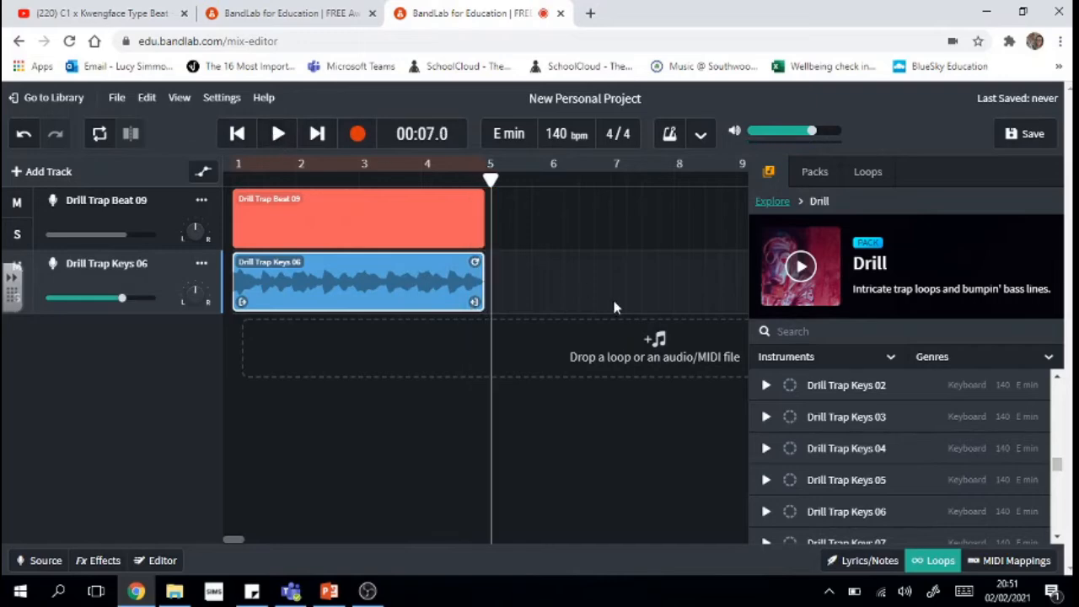
left_click(1060, 538)
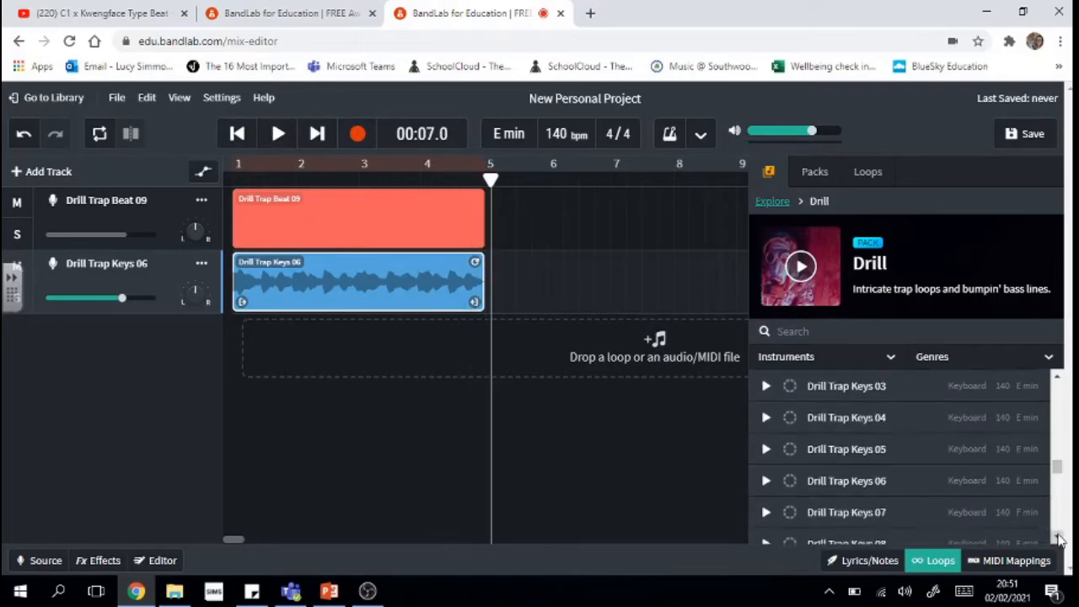
- Preview Drill Trap Bass 04 and add it as a third track at bar 1
left_click(1060, 538)
left_click_drag(1059, 471, 1059, 381)
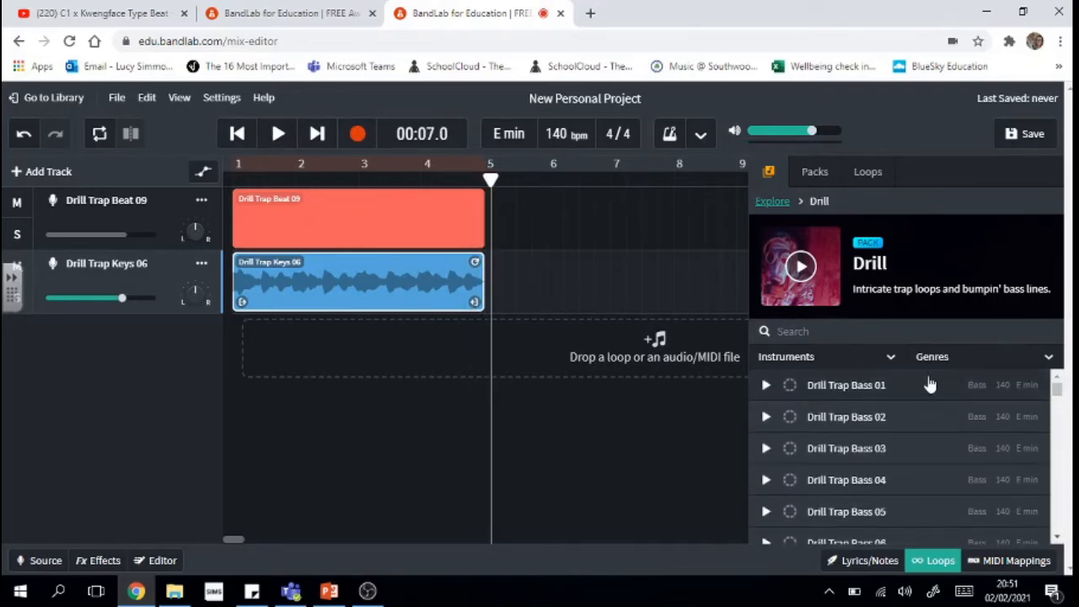
left_click(767, 480)
left_click(766, 480)
left_click_drag(812, 482, 274, 335)
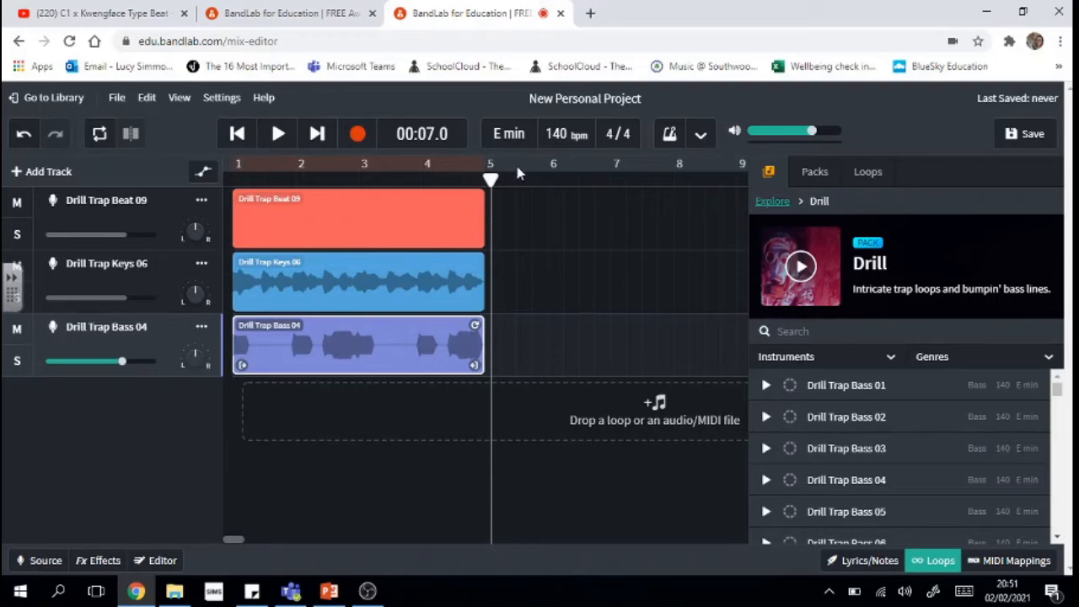
- Rewind to bar 1 and play the beat, keys and bass together, then stop
left_click_drag(490, 179, 233, 180)
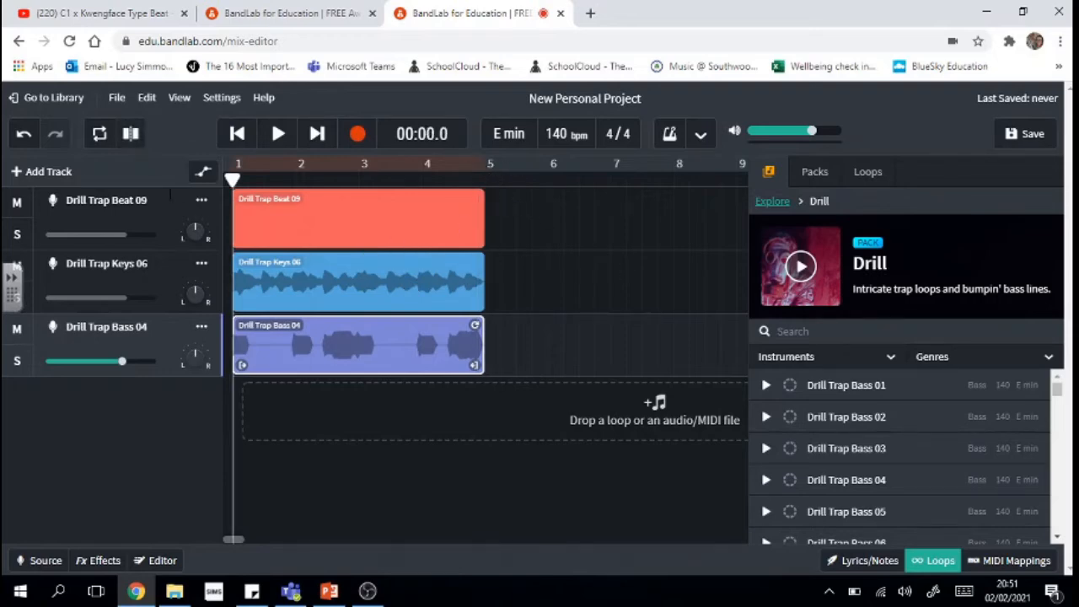
left_click(279, 135)
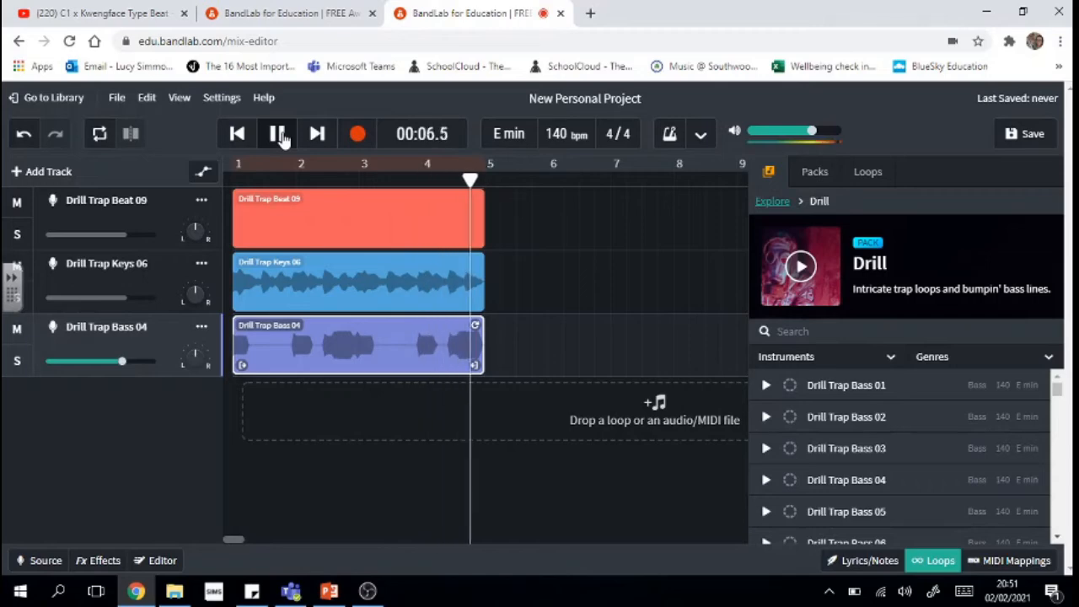
left_click(279, 135)
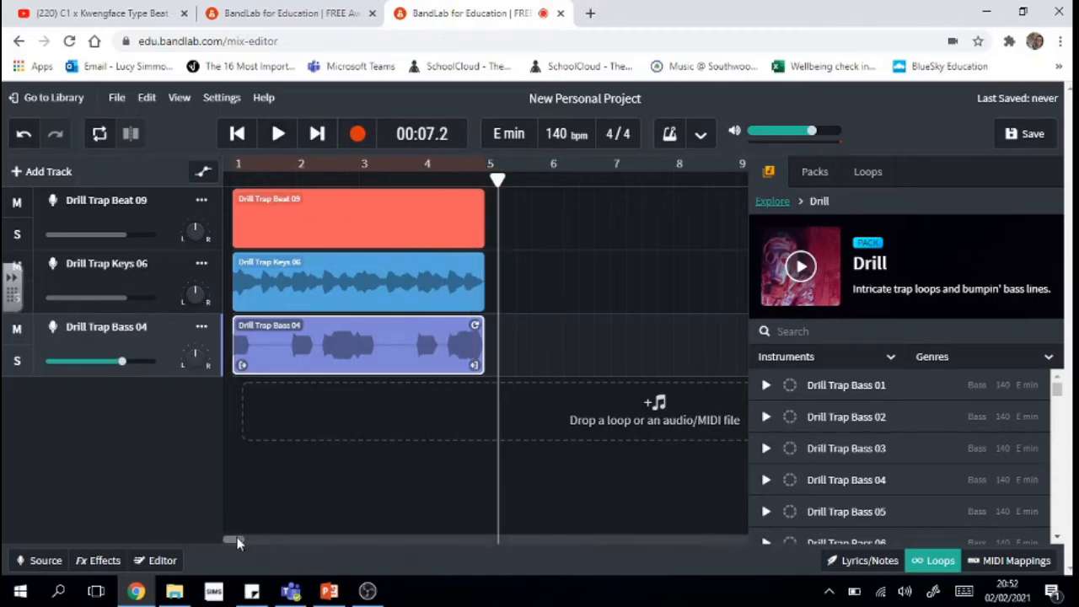
- Hide the loop browser, move the Drill Trap Bass 04 loop to bar 12, and zoom out
left_click(934, 563)
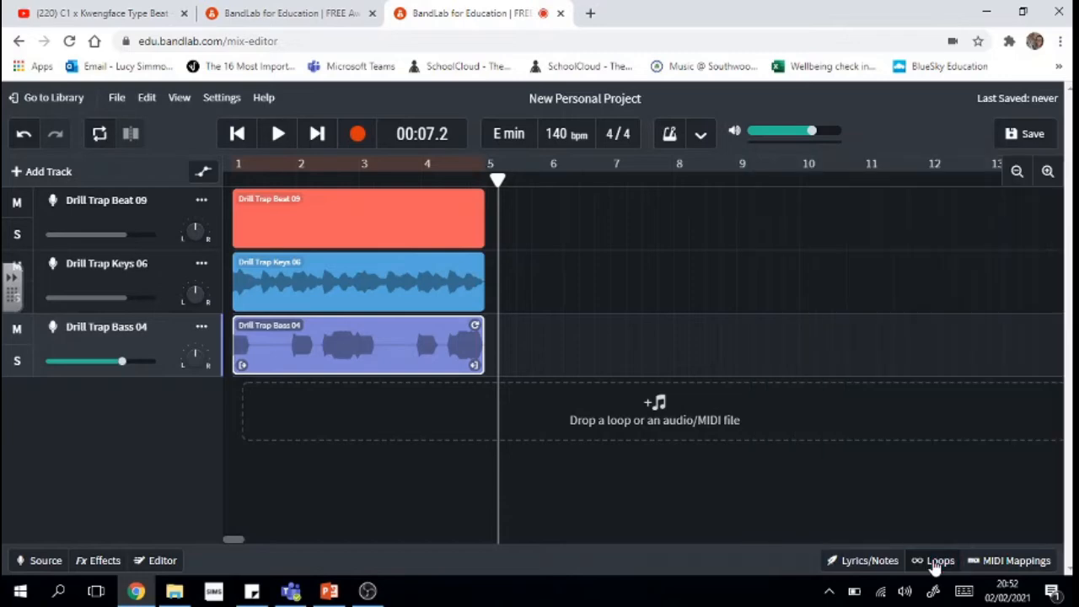
left_click(597, 507)
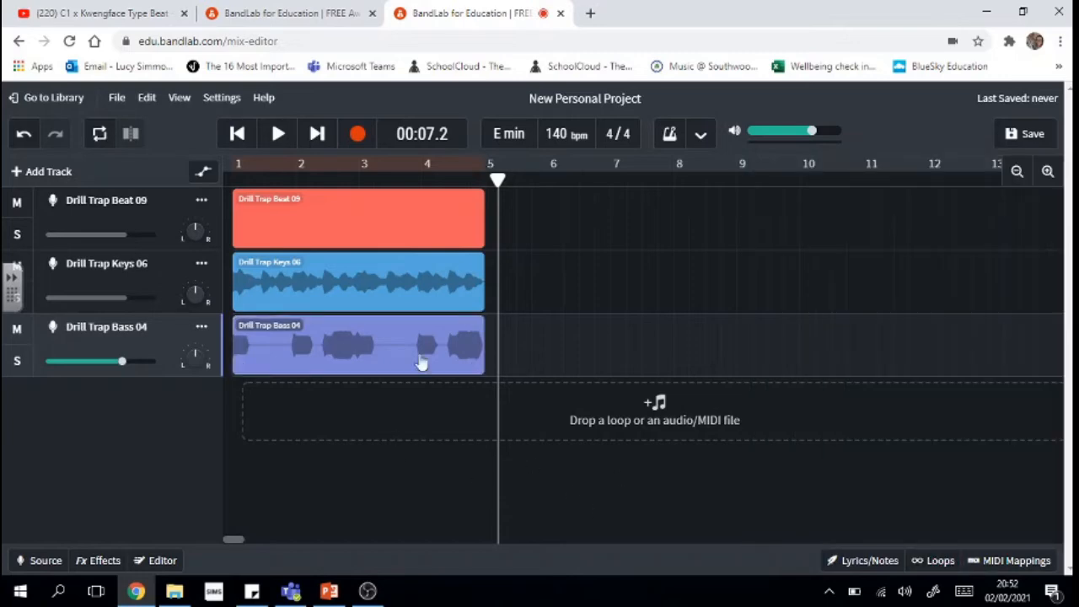
left_click(393, 206)
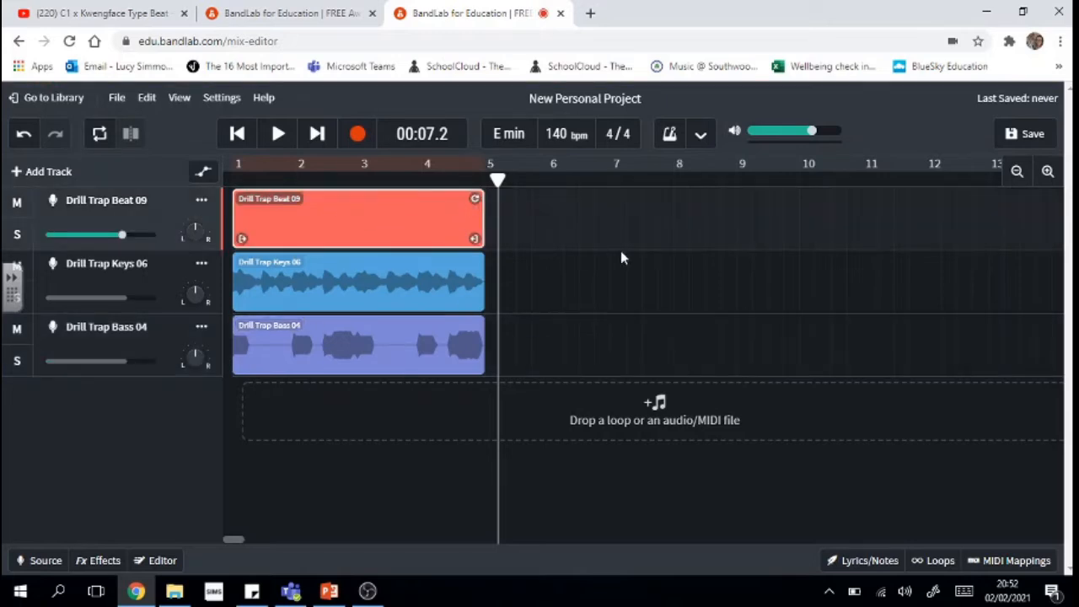
left_click(454, 498)
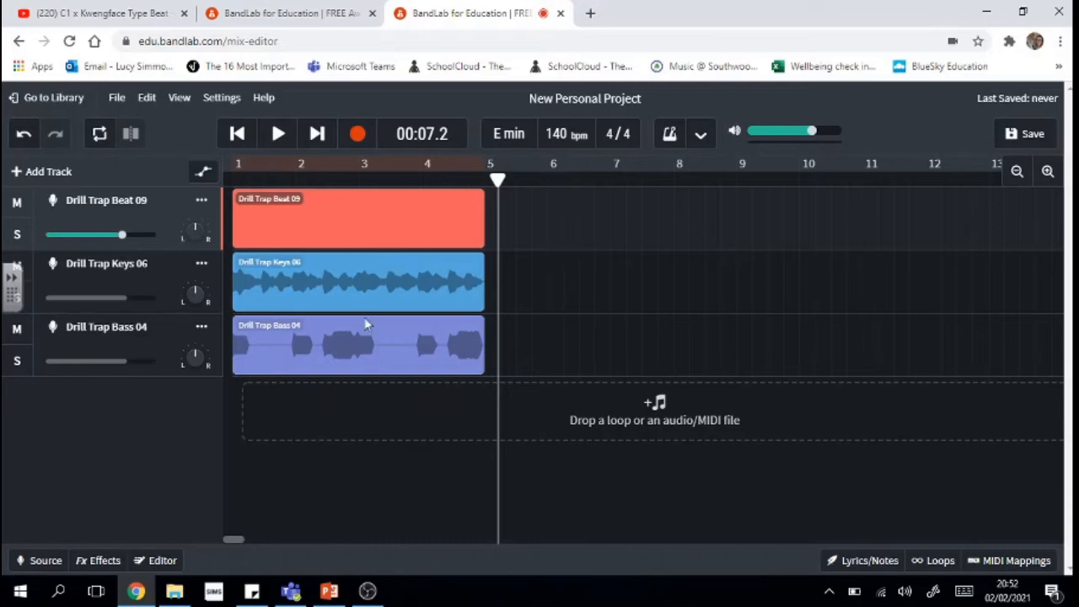
left_click_drag(318, 348, 960, 335)
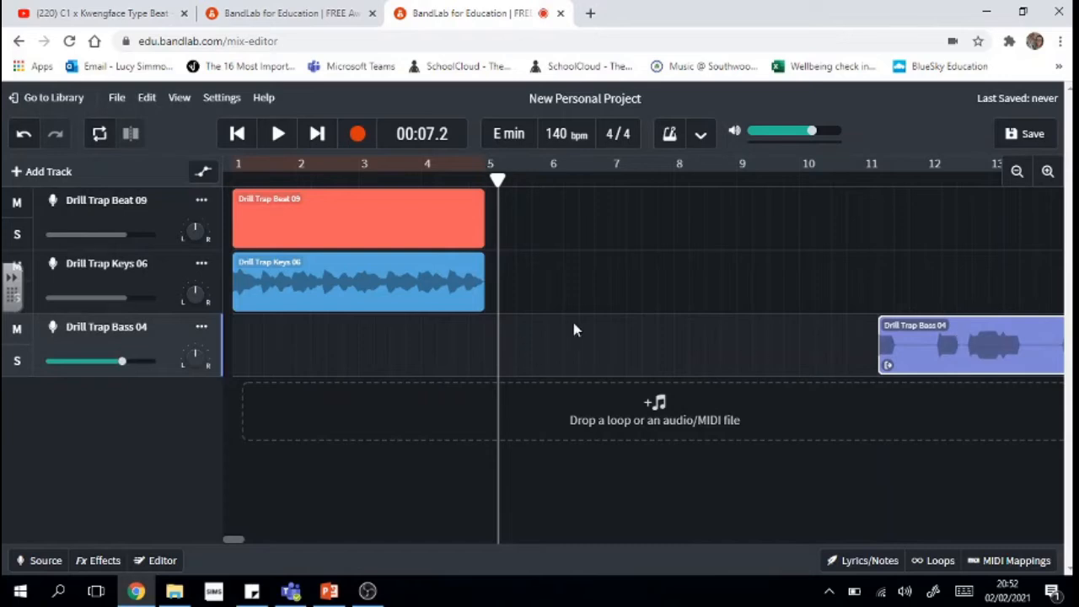
left_click(1018, 173)
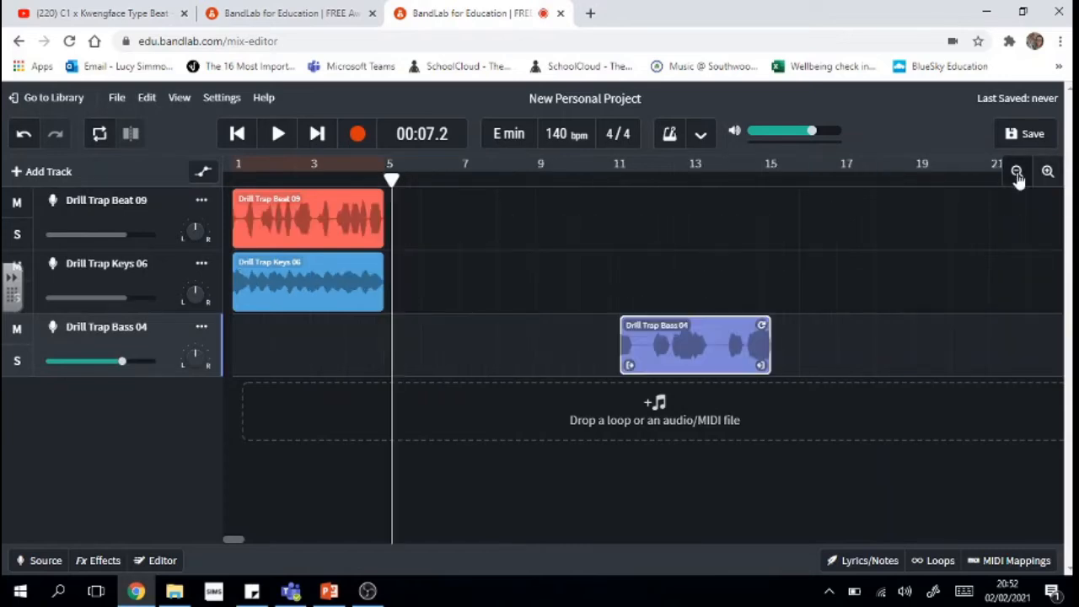
left_click(547, 483)
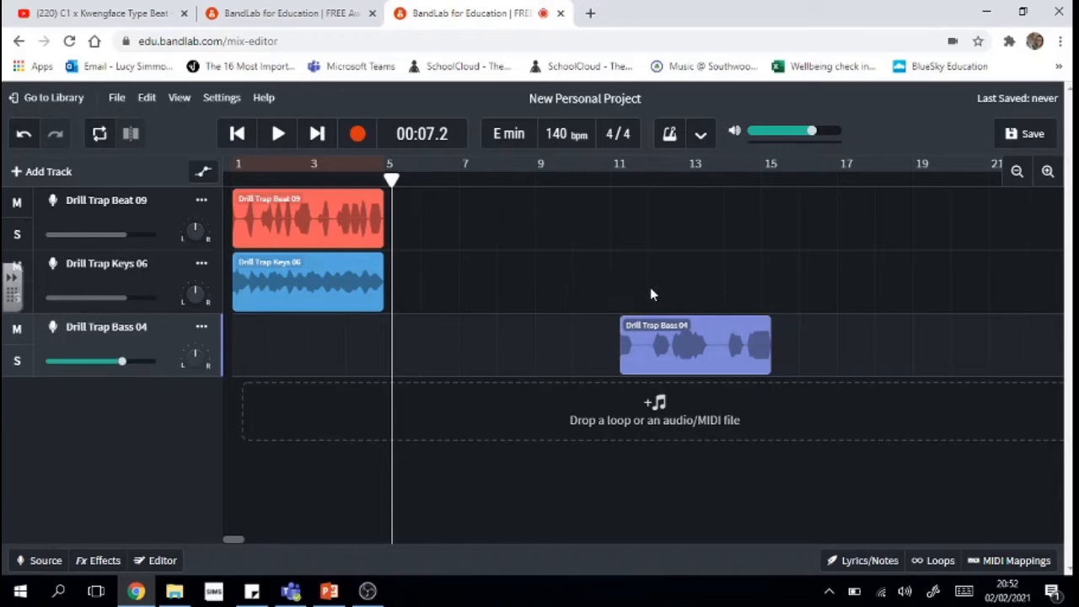
- Nudge the bass clip slightly earlier and play the arrangement from the start
left_click(637, 371)
left_click_drag(636, 371, 627, 368)
left_click(548, 510)
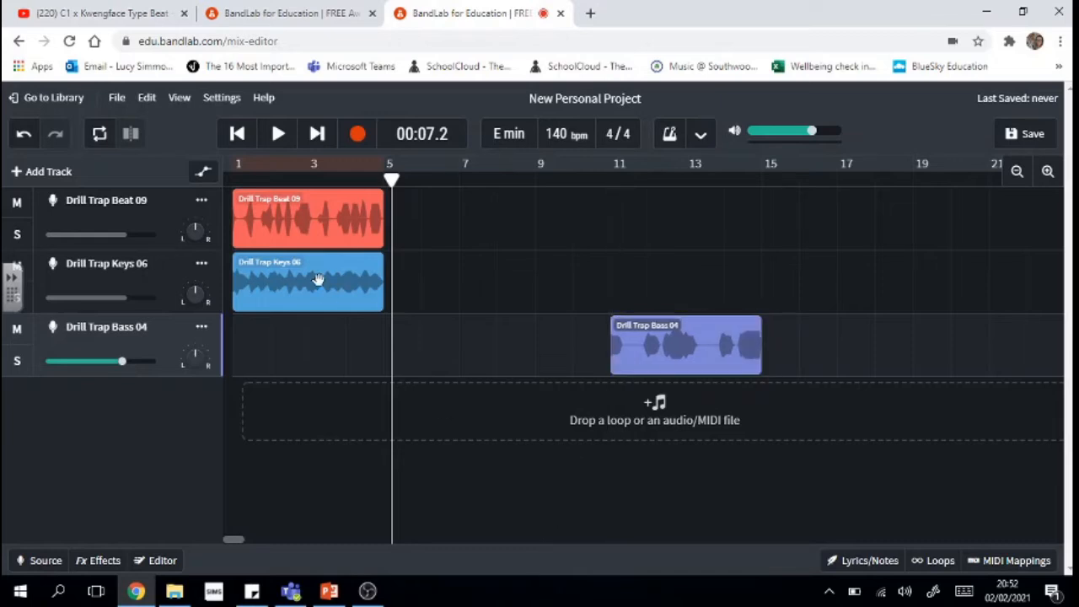
left_click_drag(392, 178, 285, 178)
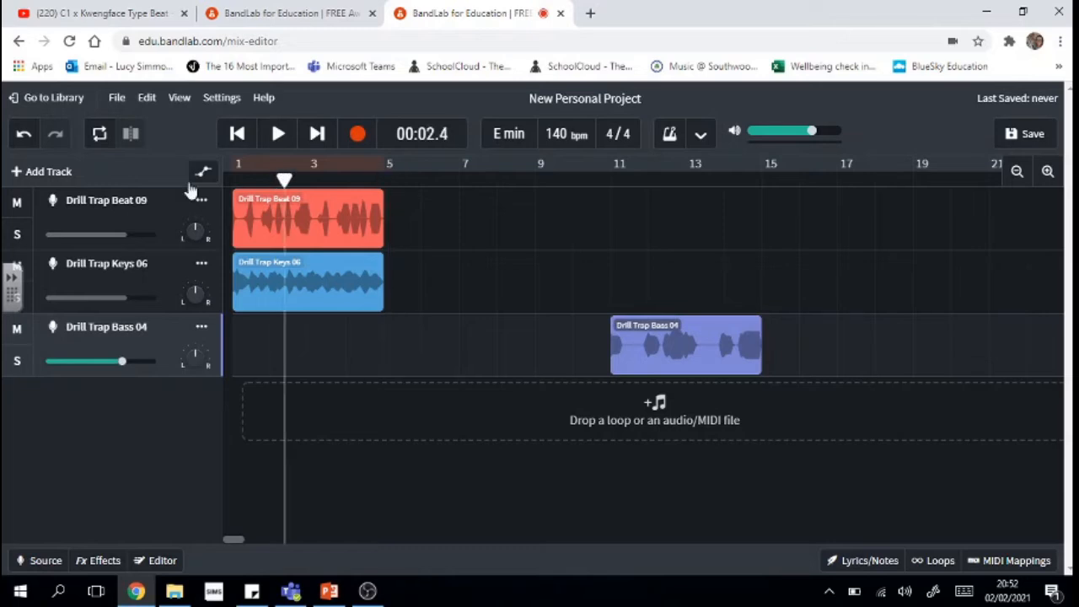
left_click(237, 134)
left_click(278, 133)
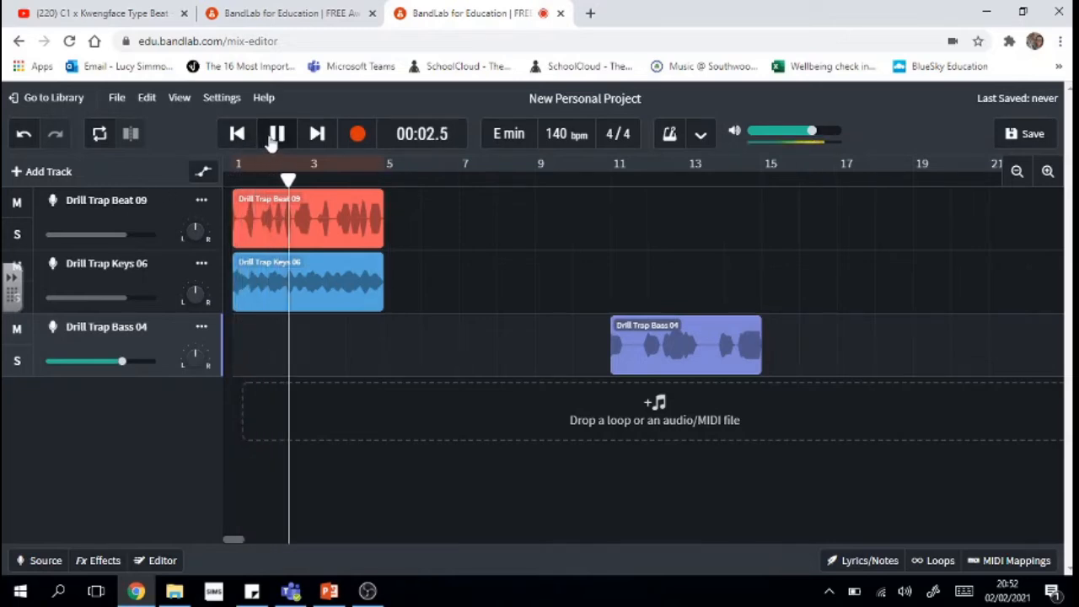
left_click(272, 140)
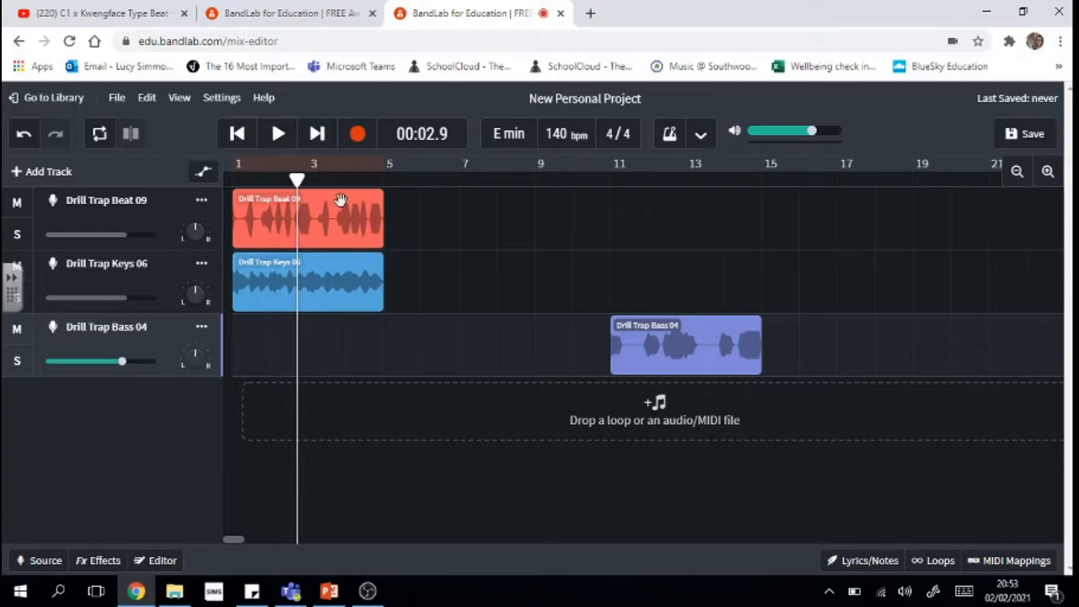
- Move Drill Trap Beat 09 to bar 5 and loop Drill Trap Keys 06 out to bar 9
left_click_drag(341, 222, 493, 223)
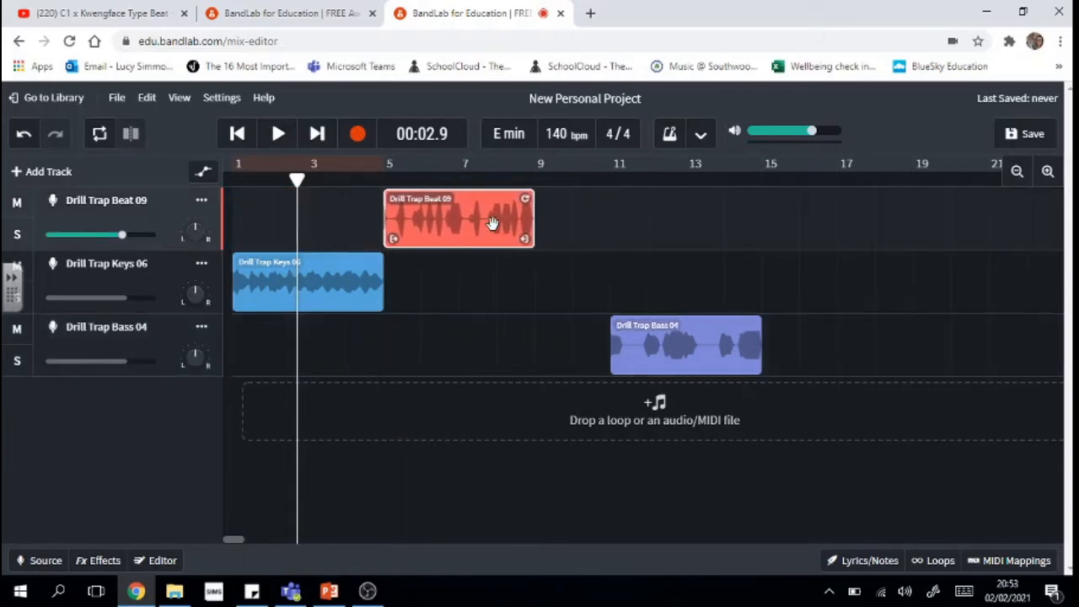
left_click(498, 491)
left_click(341, 280)
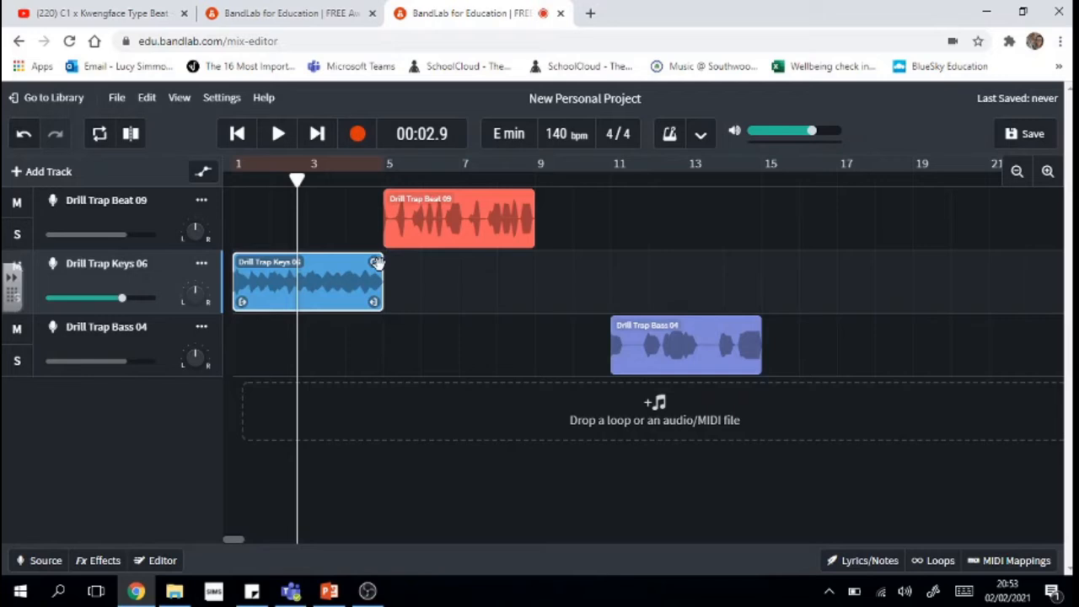
left_click_drag(380, 263, 532, 267)
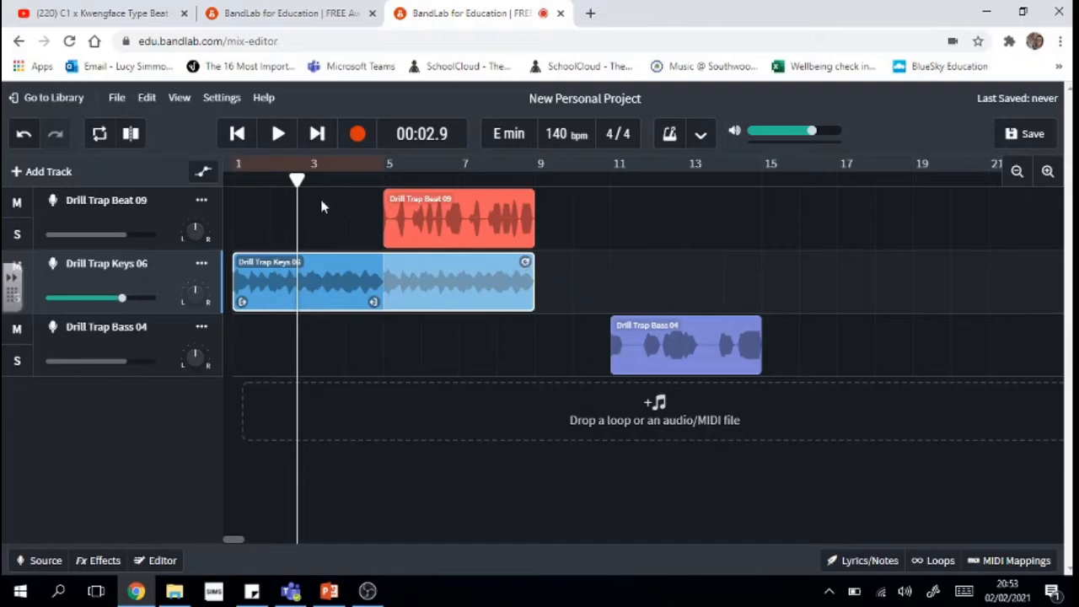
left_click_drag(297, 179, 193, 180)
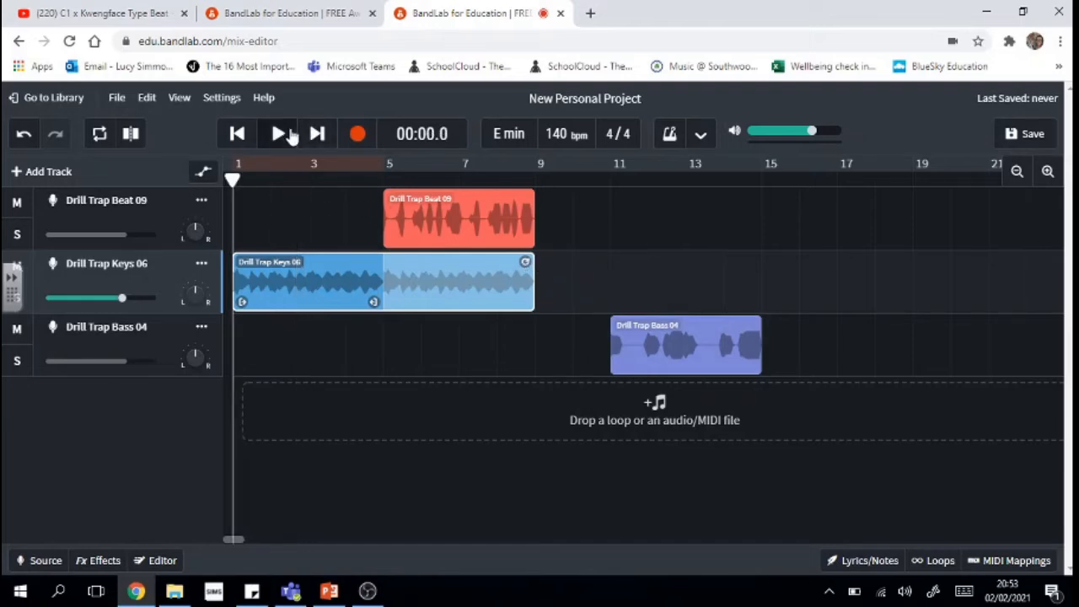
- Loop Beat 09 and Keys 06 to bar 13, move Bass 04 to bar 9, playhead to bar 7
left_click(289, 135)
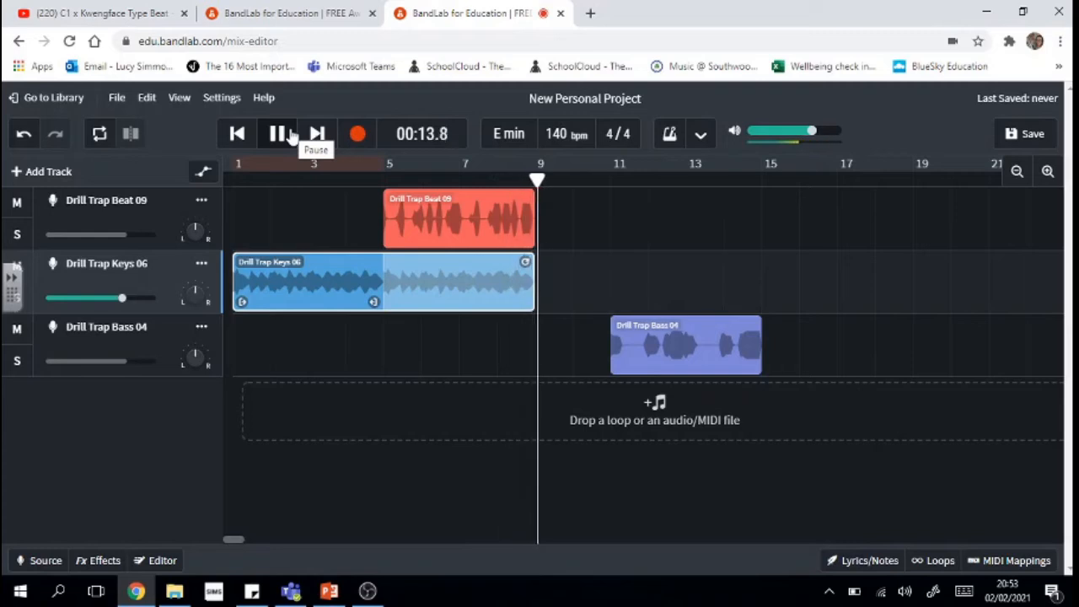
left_click(278, 134)
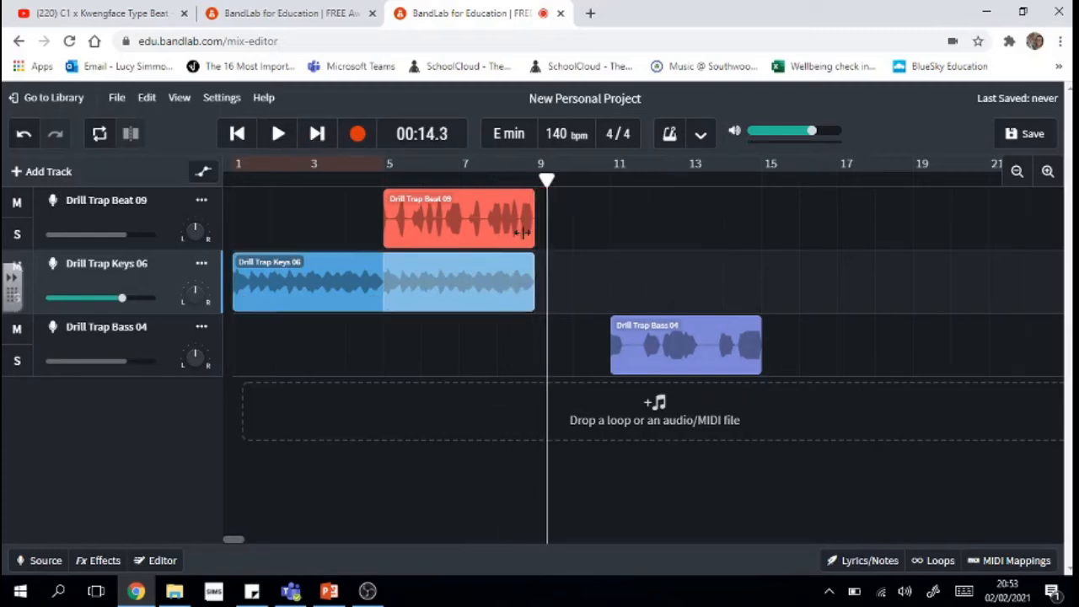
left_click(518, 226)
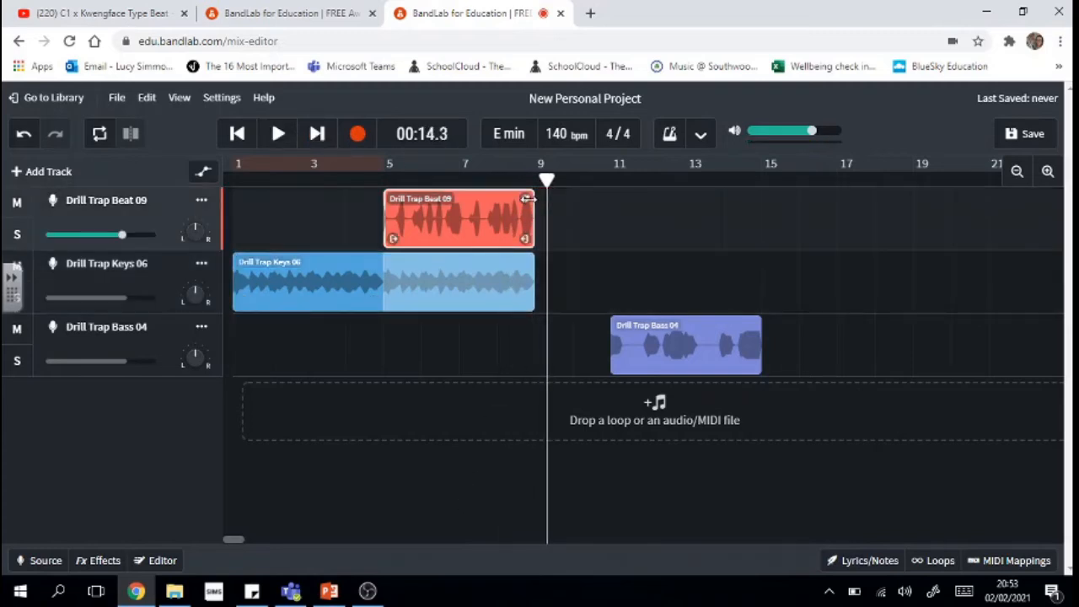
left_click_drag(528, 198, 678, 197)
left_click(515, 280)
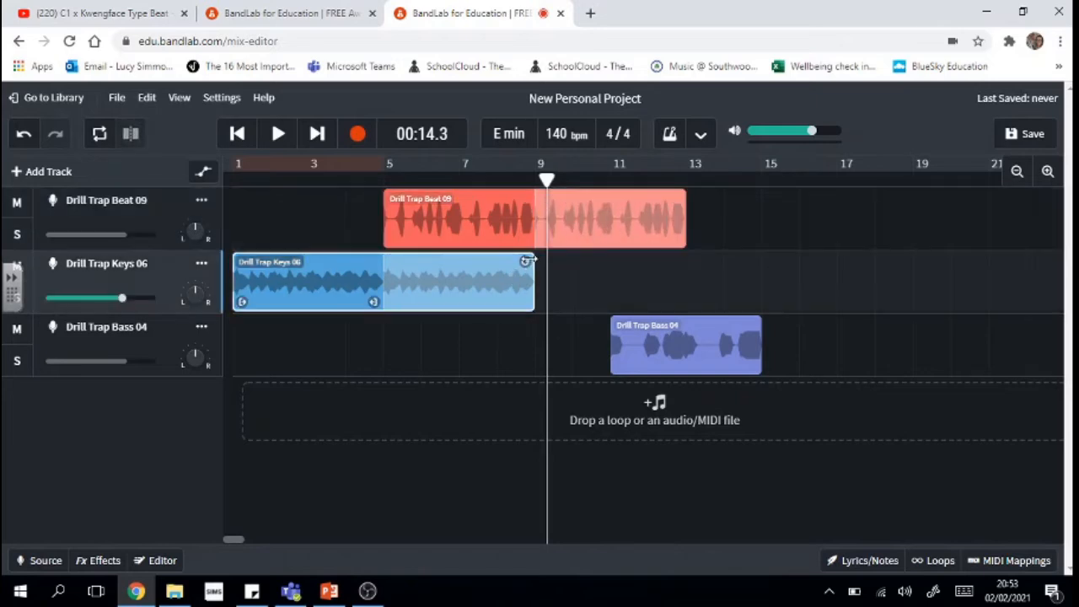
left_click_drag(529, 260, 681, 260)
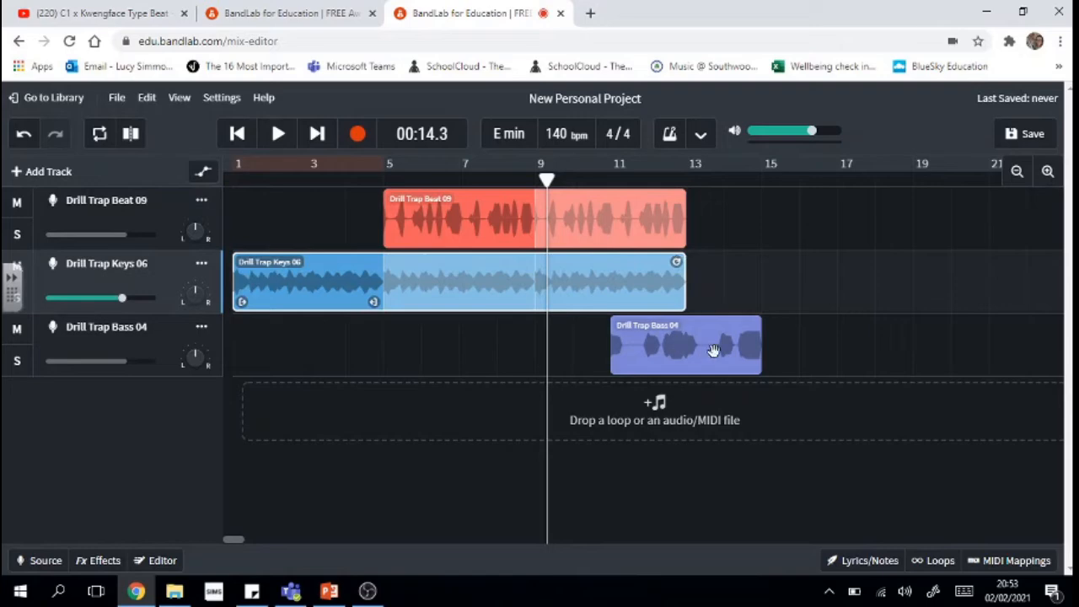
left_click_drag(715, 352, 640, 354)
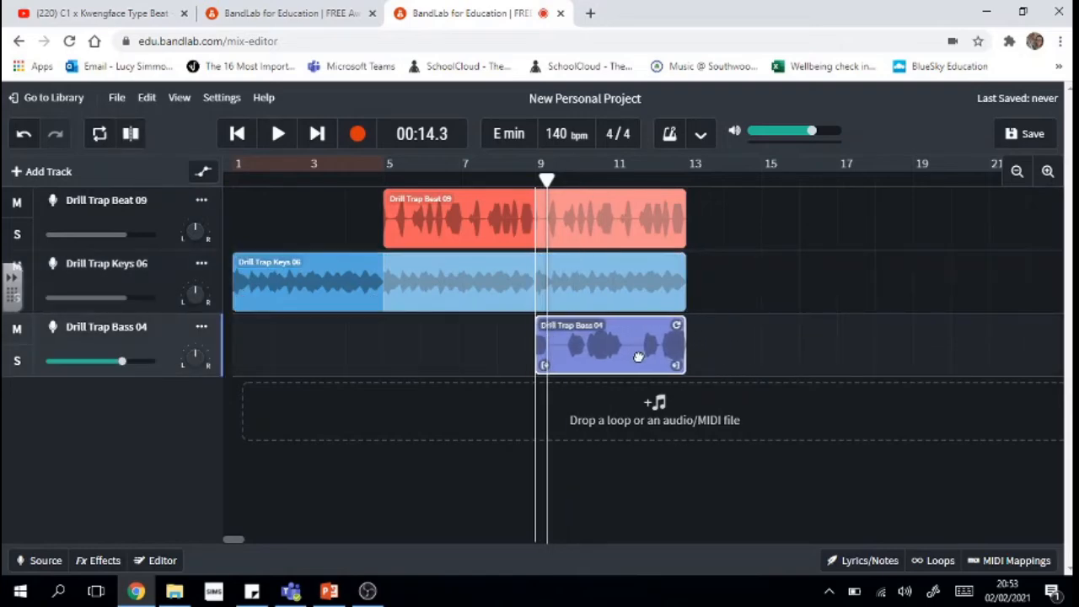
left_click_drag(547, 178, 460, 179)
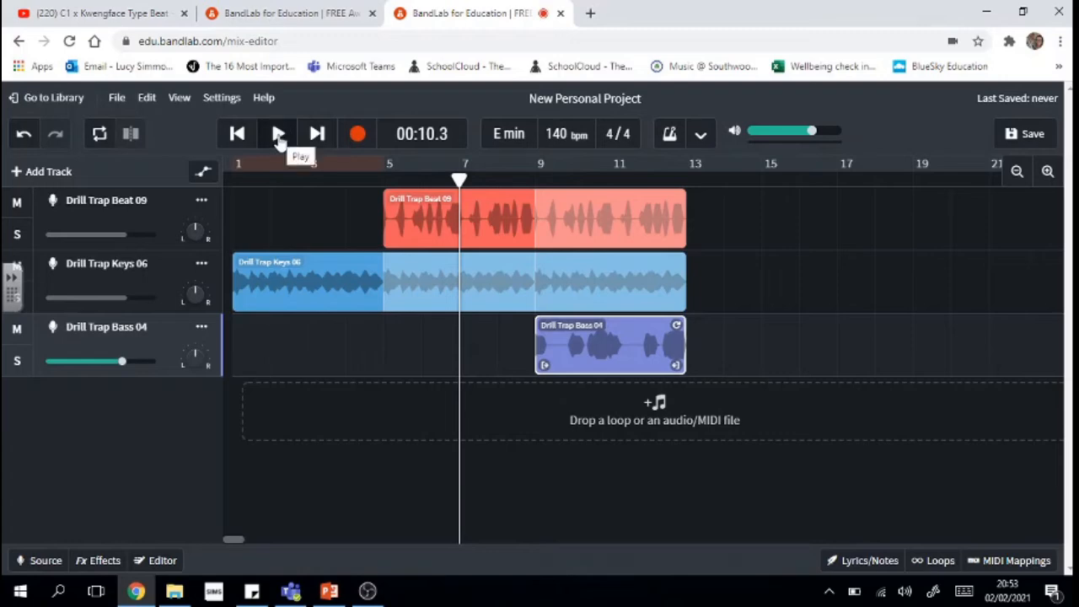
- Set bass volume to +5.4 dB and keys to -4.6 dB, then move Bass 04 to bar 13
left_click(278, 136)
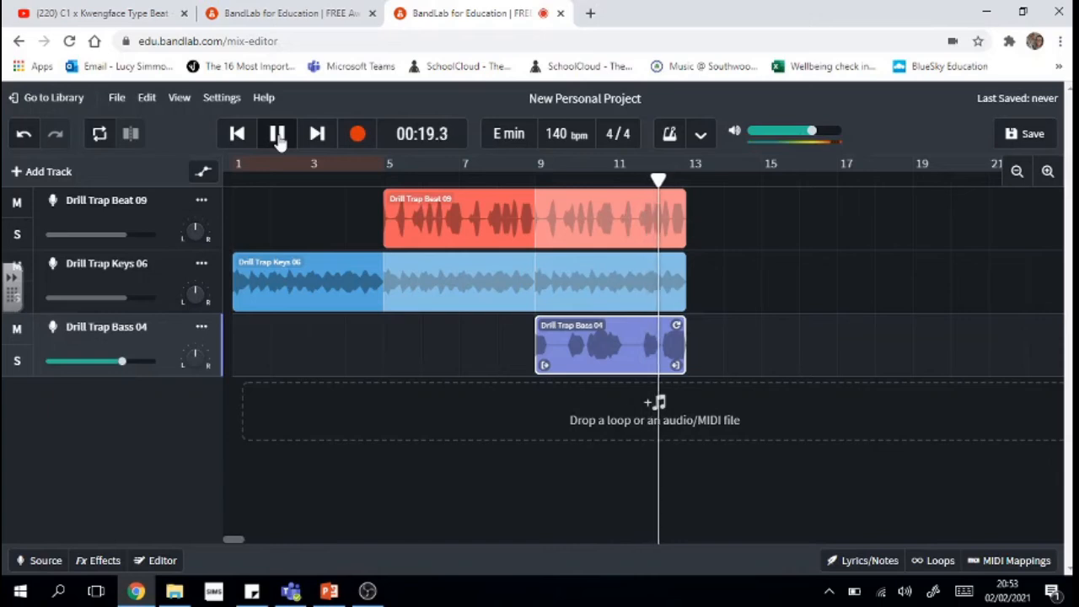
left_click(278, 137)
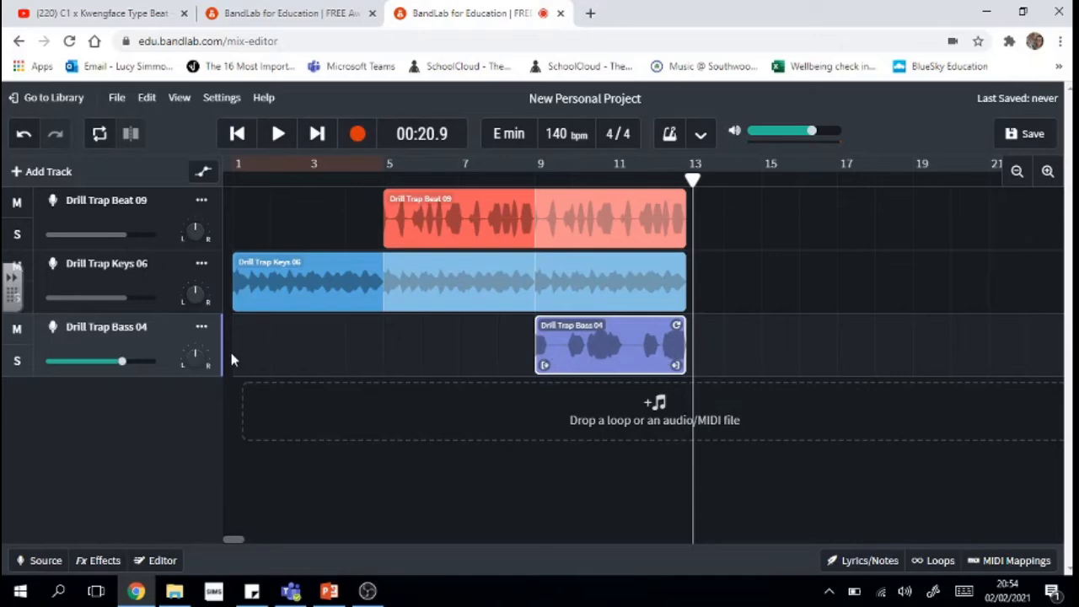
mouse_move(122, 365)
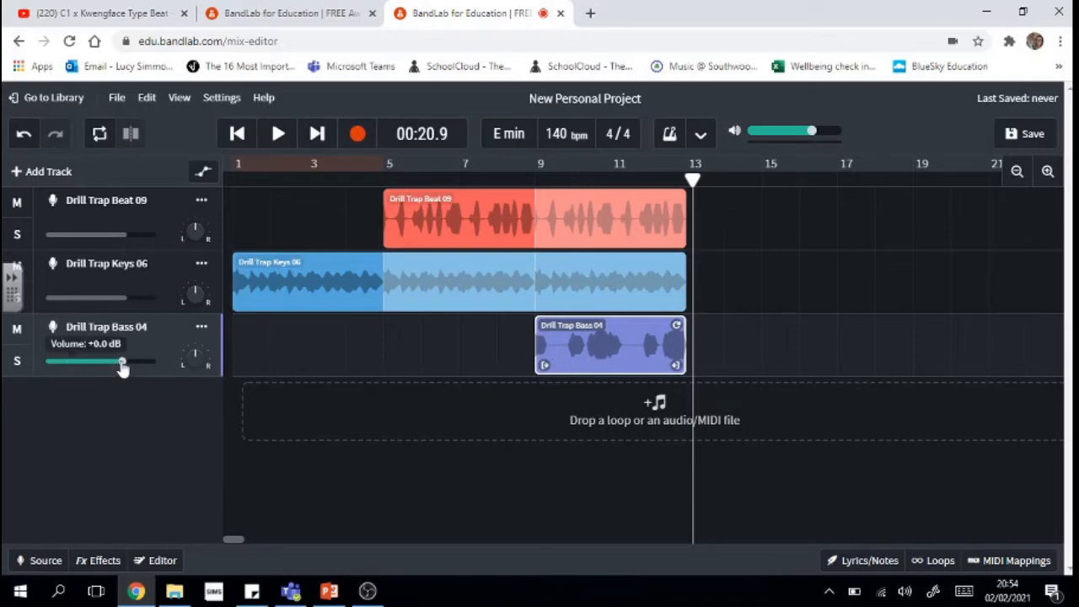
left_click_drag(123, 366, 172, 362)
left_click_drag(133, 295, 96, 304)
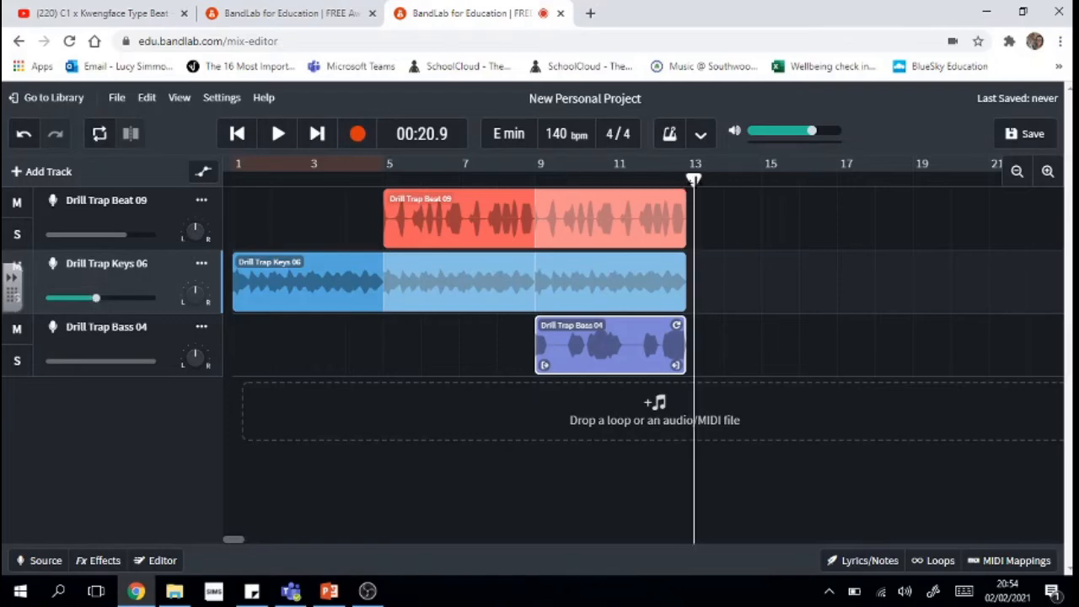
left_click_drag(692, 180, 868, 180)
left_click_drag(595, 344, 745, 354)
- Loop the Beat 09 and Keys 06 clips out to bar 17 and Bass 04 to bar 21
left_click(663, 229)
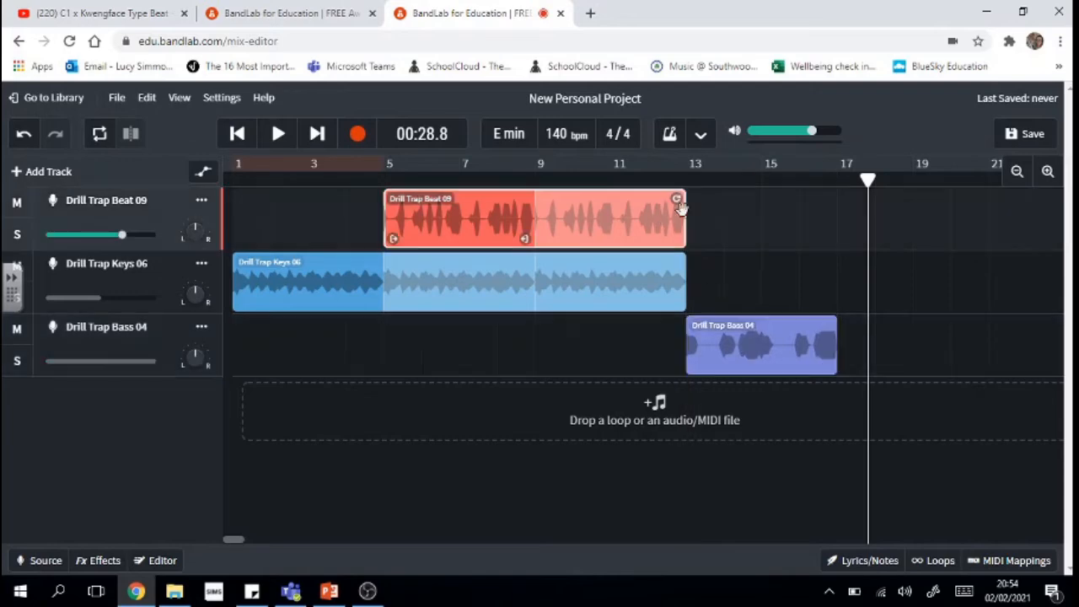
left_click_drag(683, 198, 832, 197)
left_click(662, 269)
left_click_drag(663, 262, 829, 263)
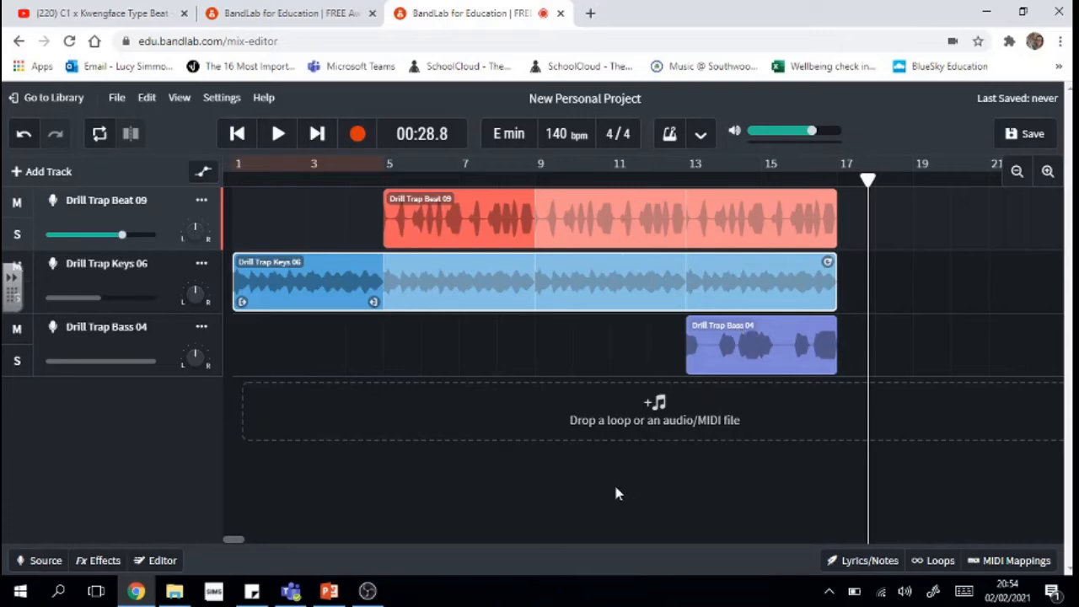
left_click(832, 322)
left_click_drag(832, 324, 978, 333)
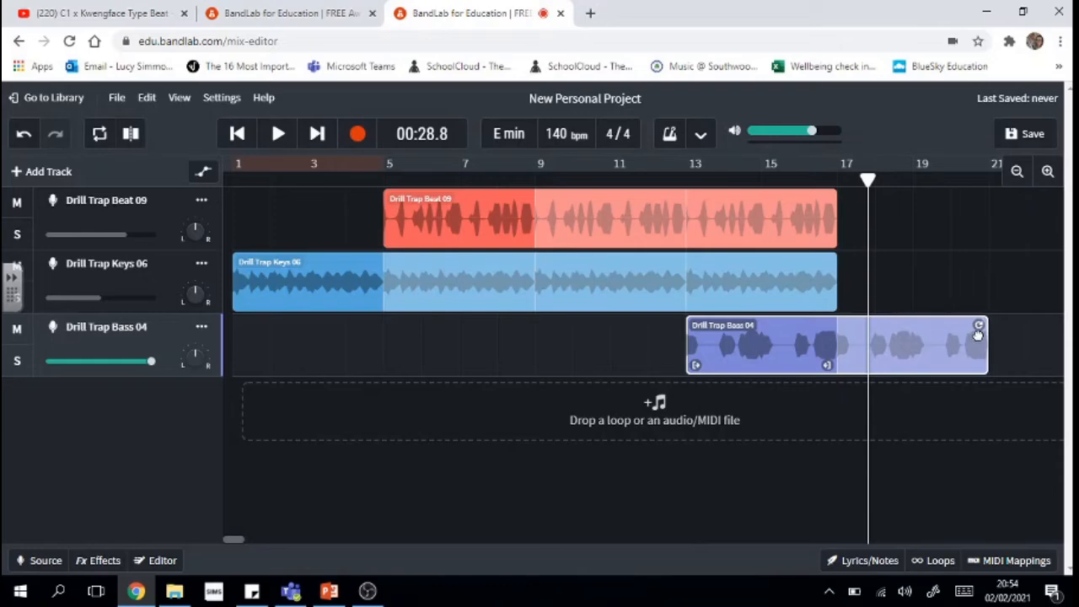
- Extend the Keys 06 and Beat 09 loops to bar 21 and scroll the timeline back
left_click(790, 309)
left_click_drag(831, 261, 994, 262)
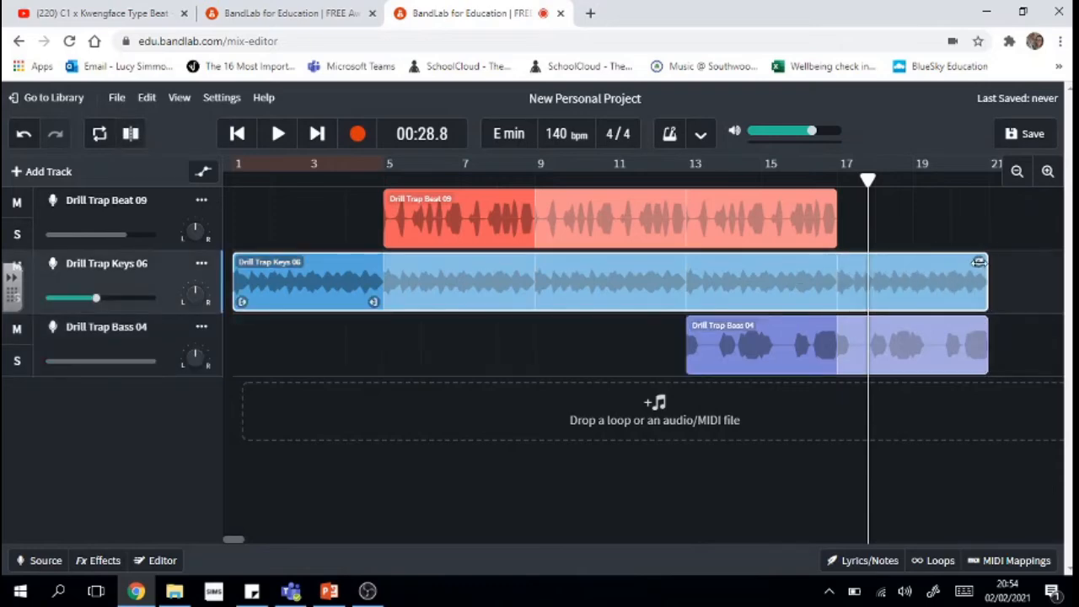
left_click(777, 225)
left_click_drag(828, 200, 911, 211)
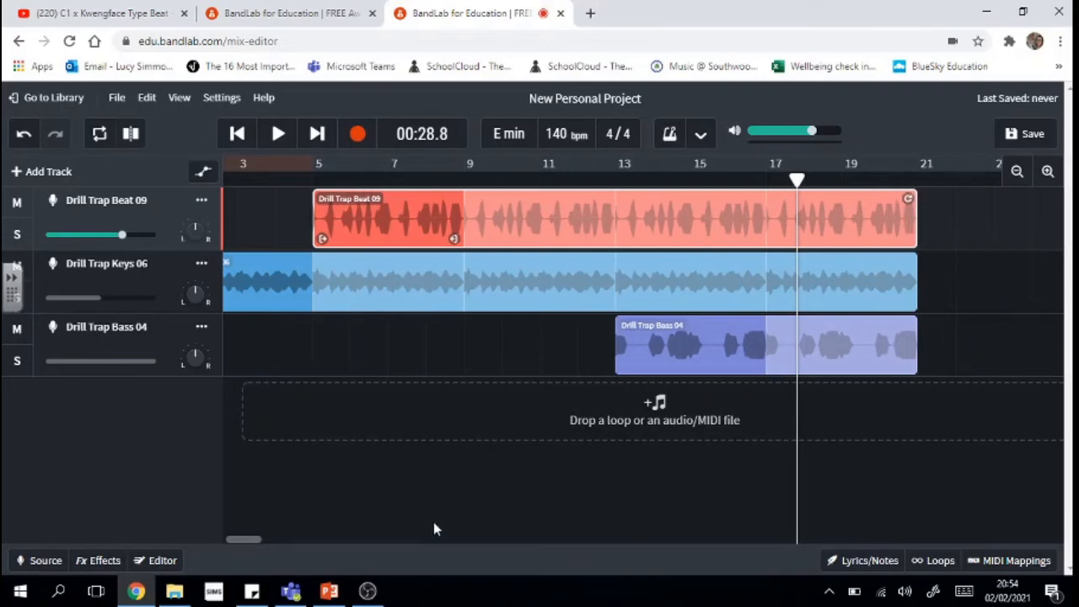
left_click_drag(248, 540, 217, 540)
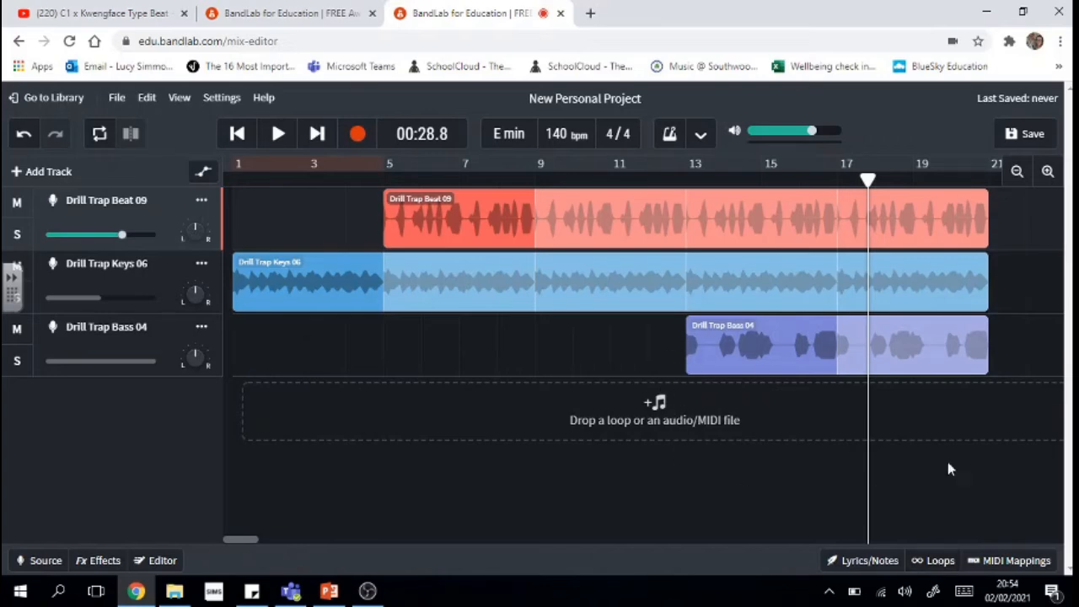
- Audition FX 03 and FX 01, then add Drill Trap FX 01 as a new track at bar 9
left_click(940, 567)
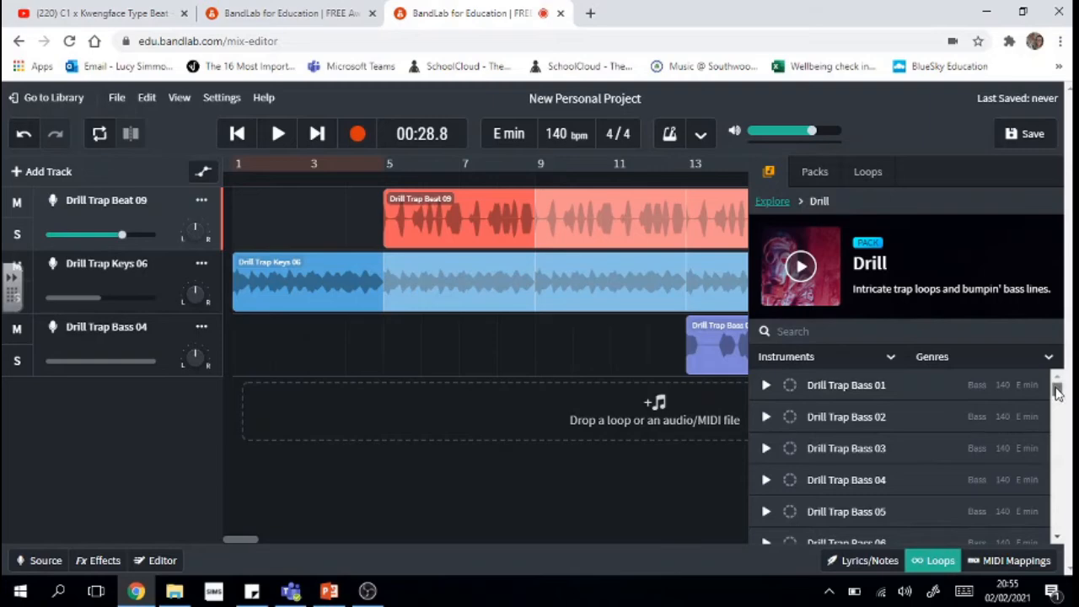
left_click_drag(1058, 393, 1067, 436)
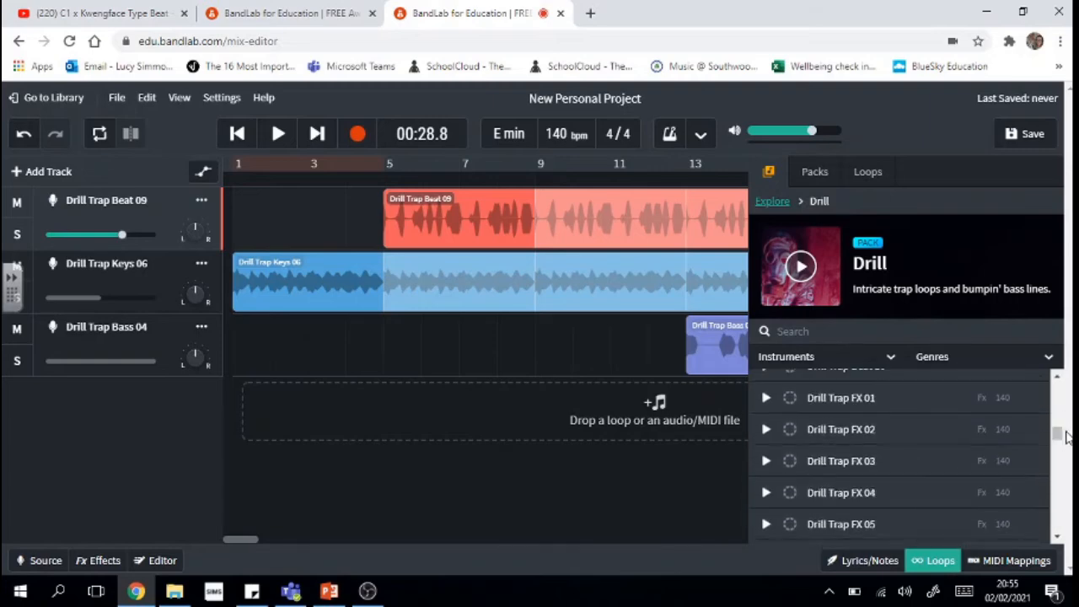
left_click(764, 464)
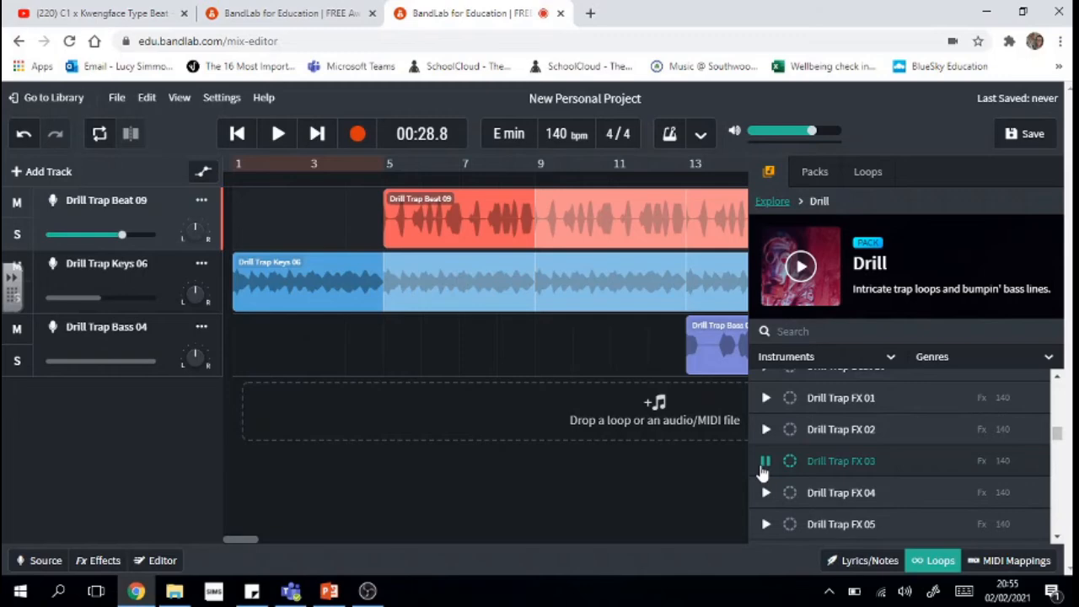
left_click(766, 463)
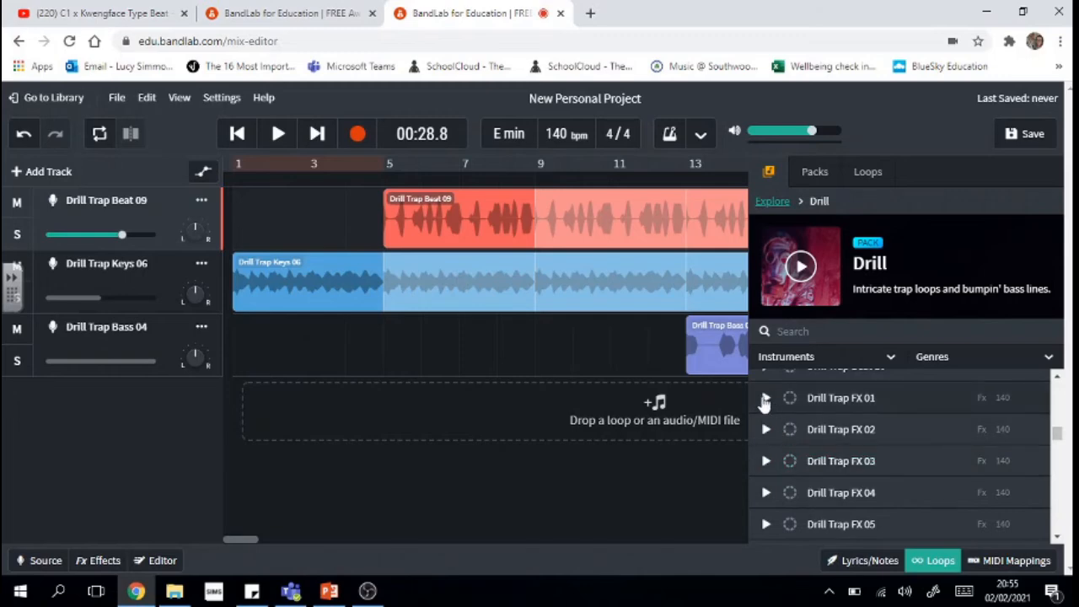
left_click(764, 400)
left_click_drag(850, 400, 525, 410)
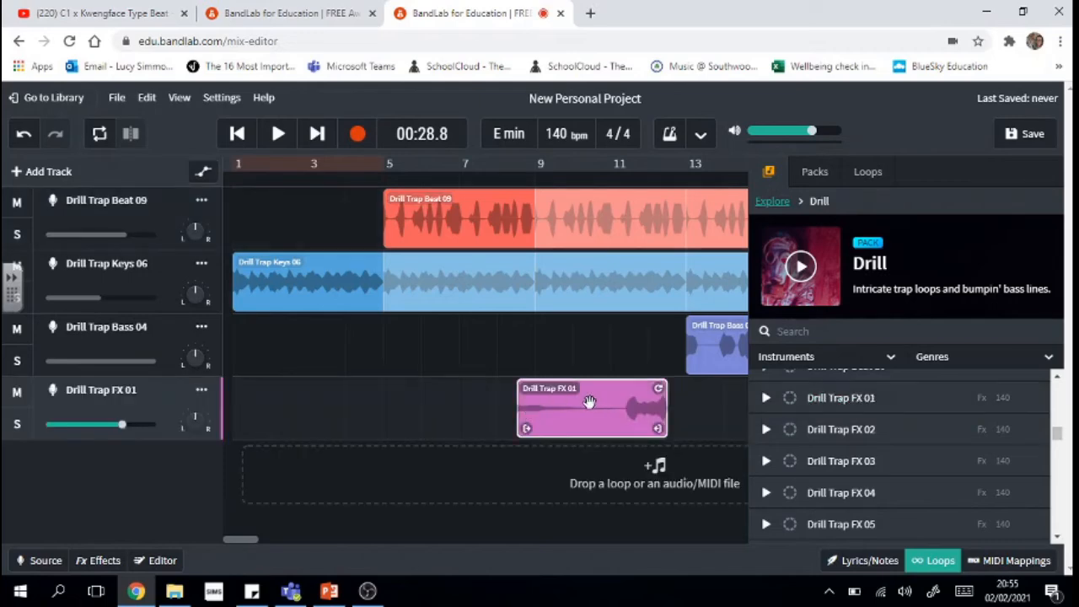
left_click_drag(594, 405, 613, 405)
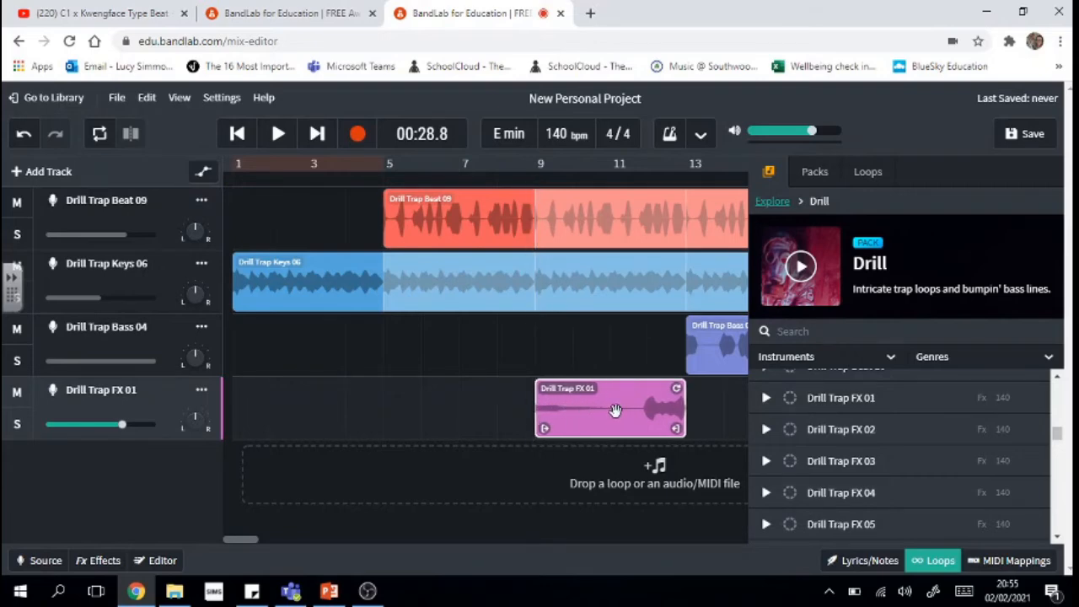
left_click(554, 521)
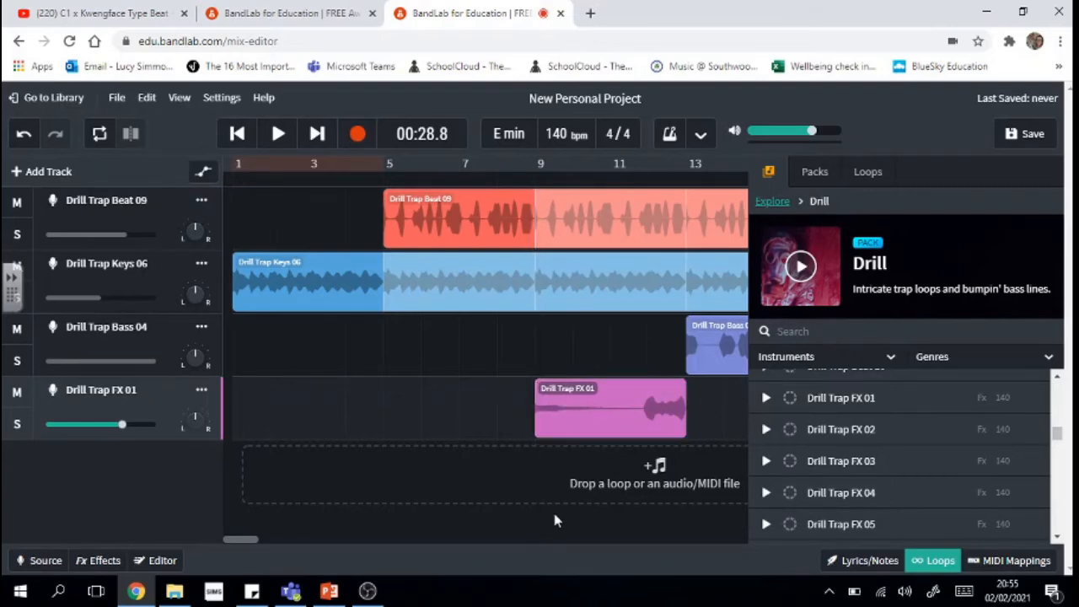
- Set the playhead near bar 6 and scroll the loop browser down to the percussion loops
left_click(445, 182)
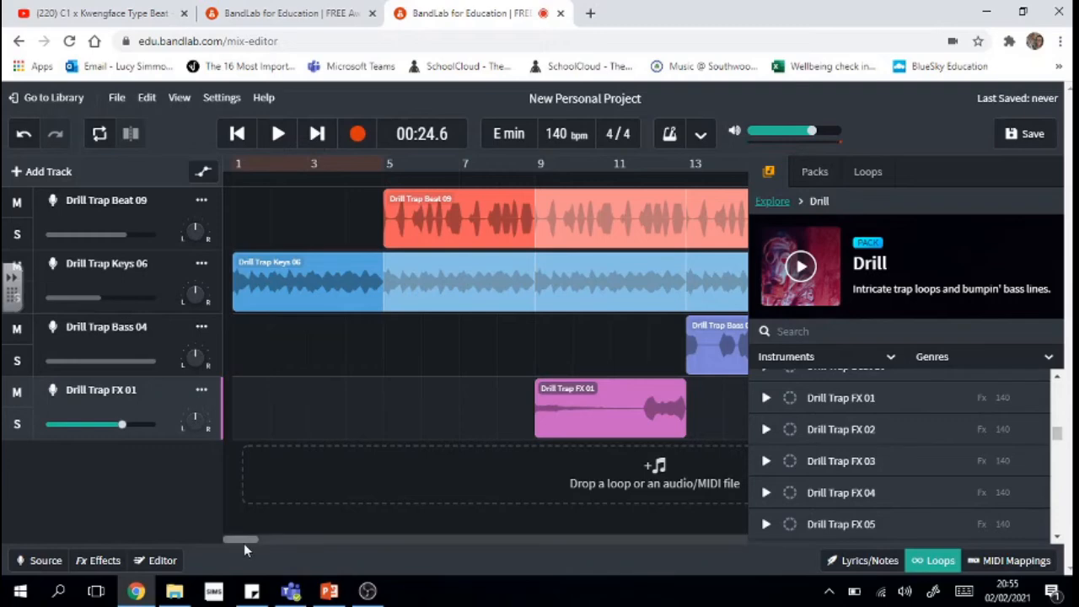
left_click_drag(244, 543, 251, 544)
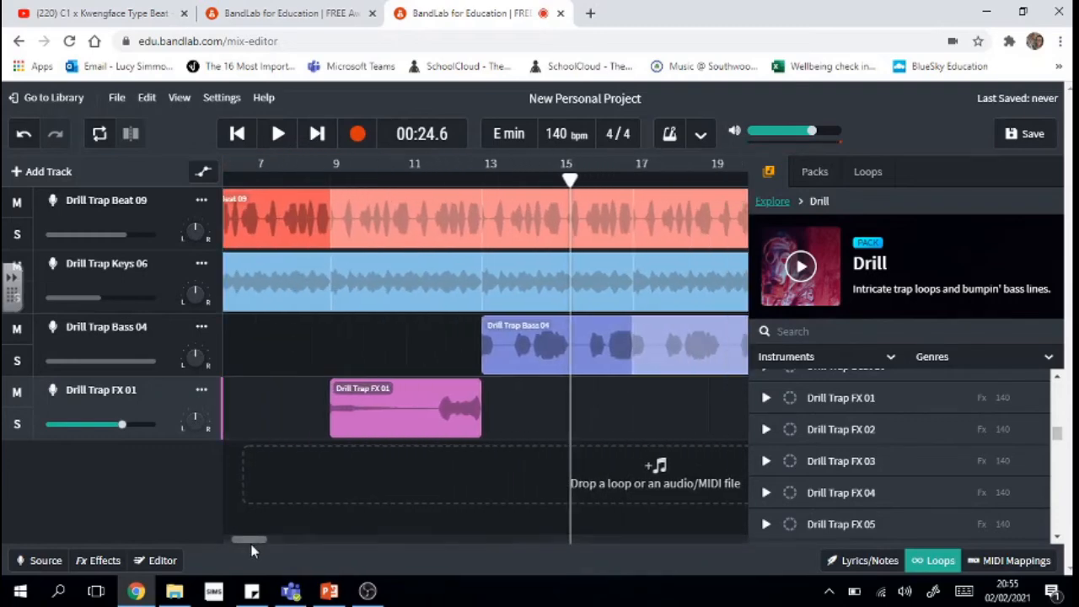
left_click_drag(1059, 441, 1065, 496)
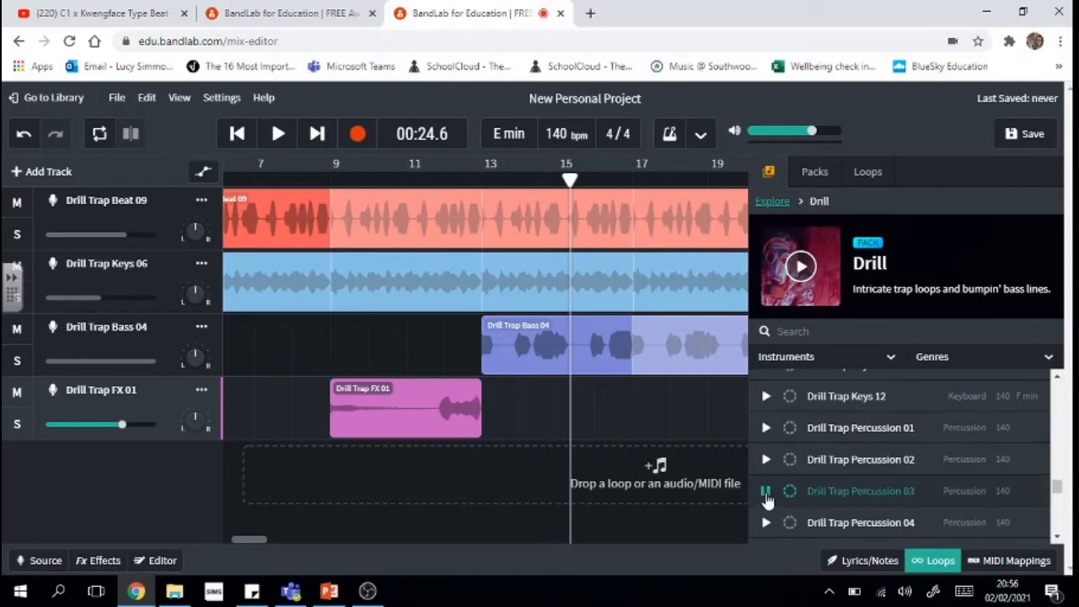
- Audition Percussion 04, 05 and 06, then add Drill Trap Percussion 06 as a track at bar 13
left_click(765, 495)
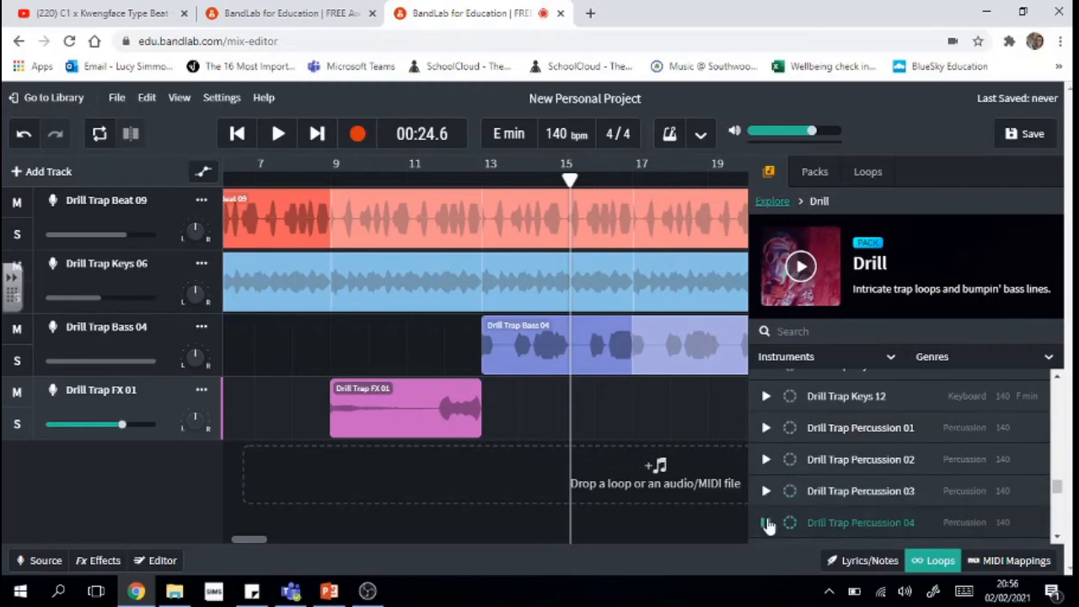
left_click_drag(1057, 489, 1057, 494)
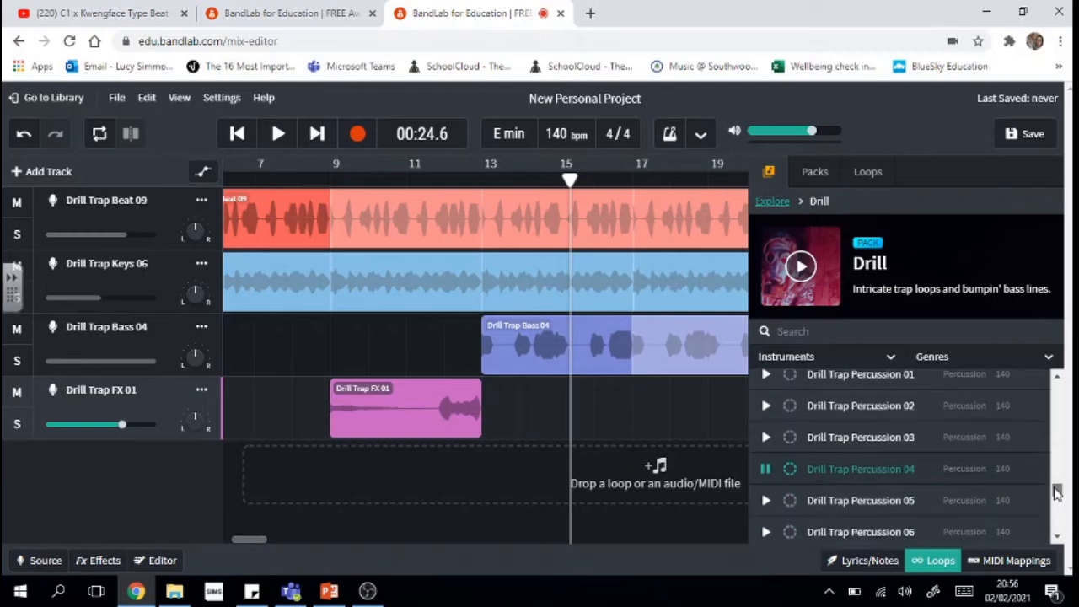
left_click(766, 501)
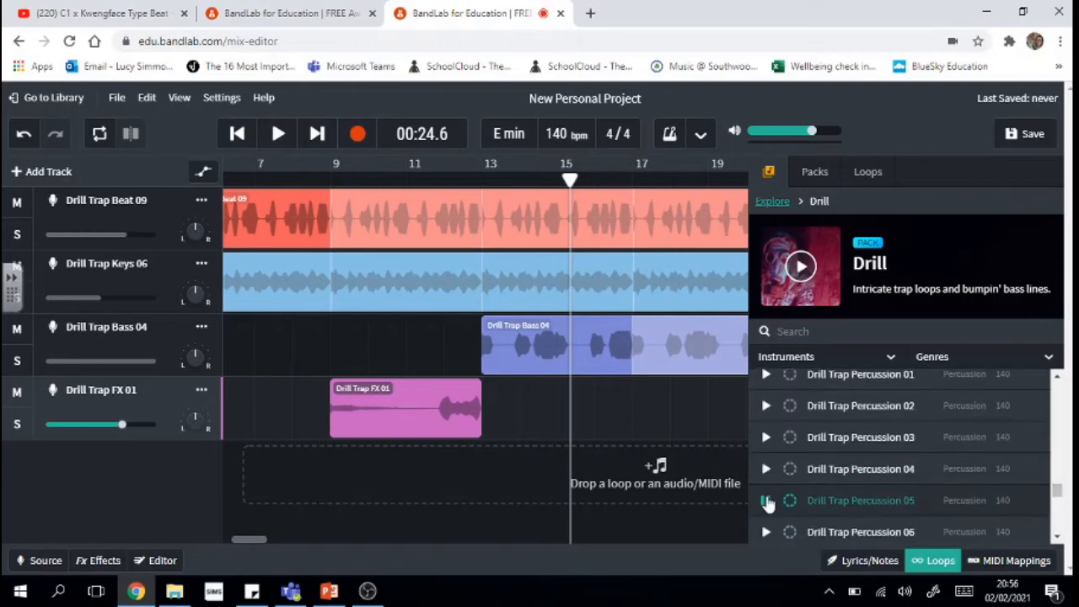
left_click(767, 532)
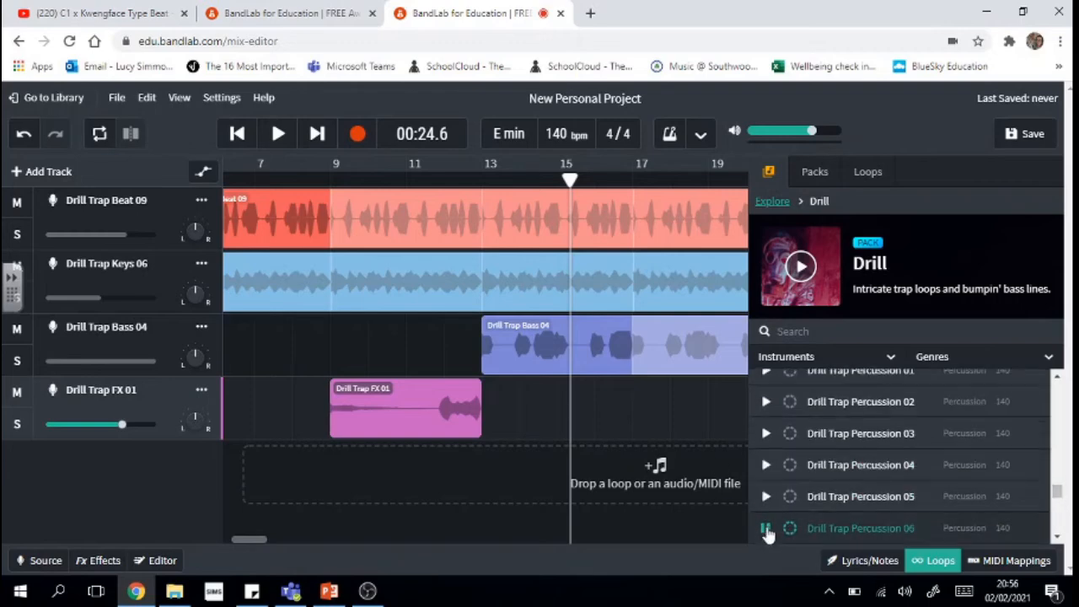
left_click_drag(833, 537, 514, 459)
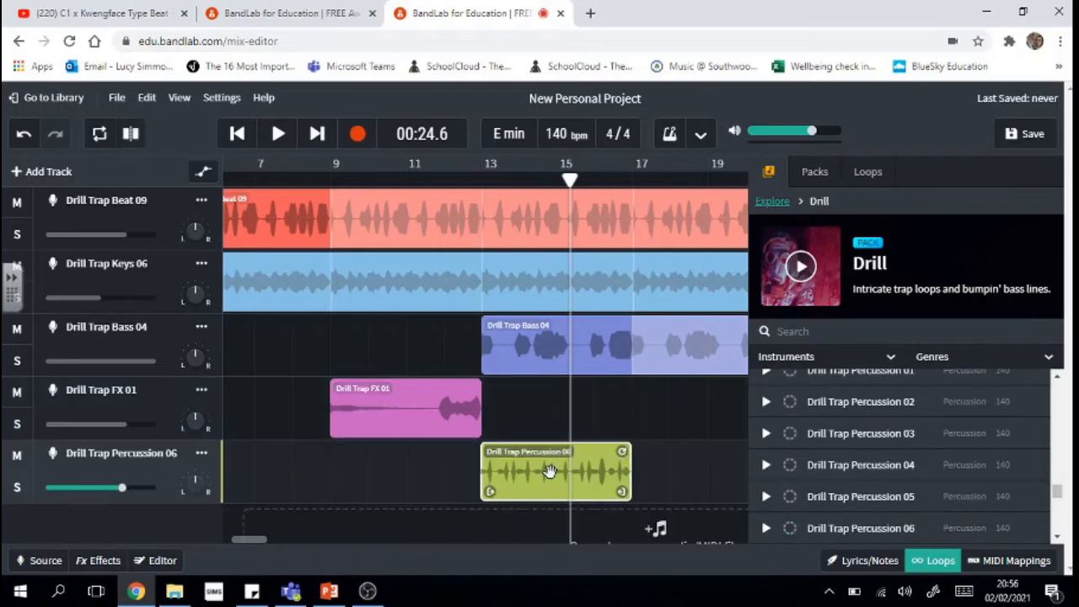
- Play the arrangement from bar 10, then loop the Percussion 06 clip out to bar 21
left_click_drag(570, 179, 382, 180)
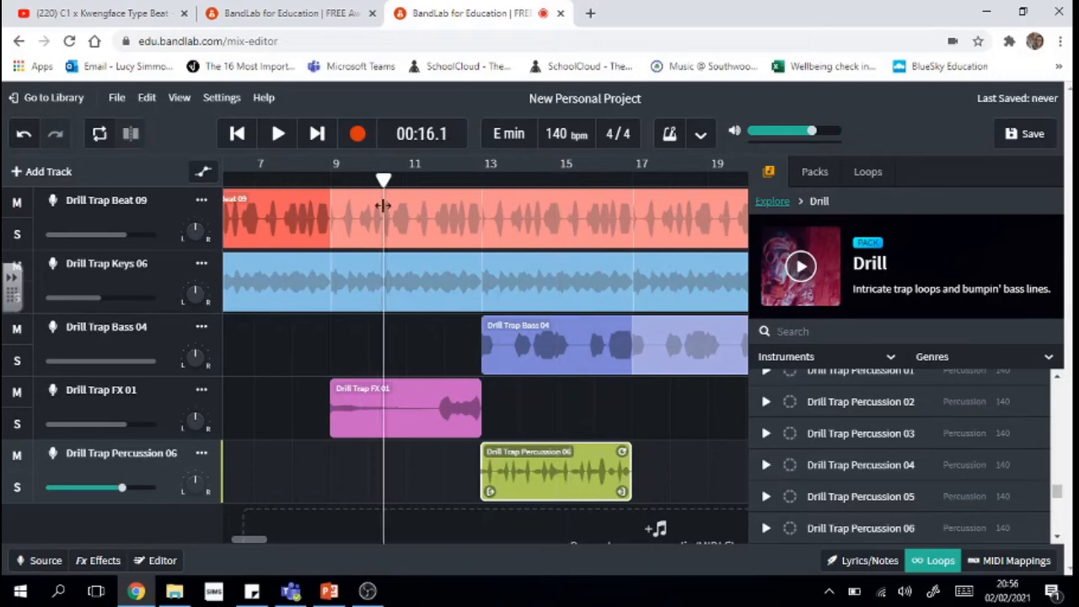
left_click(285, 140)
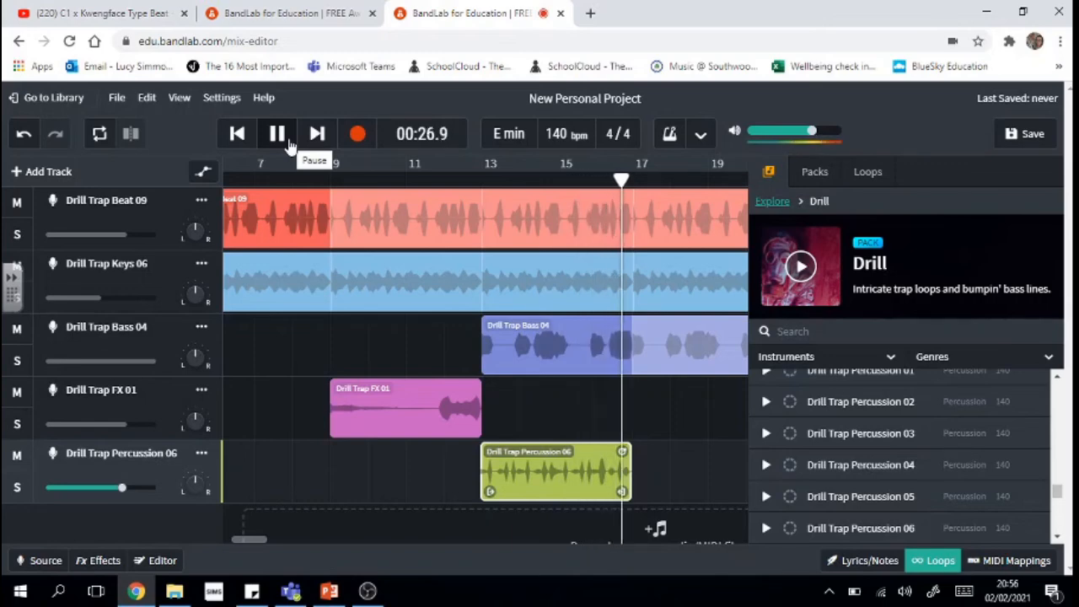
left_click(286, 143)
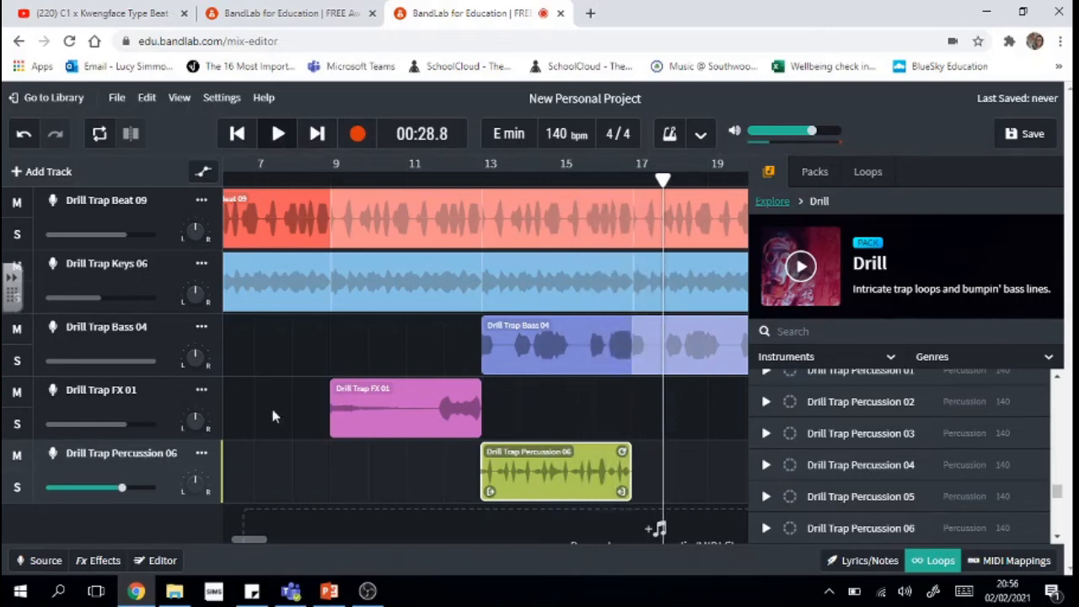
mouse_move(253, 538)
left_mouse_down()
mouse_move(282, 538)
mouse_move(261, 547)
left_mouse_up()
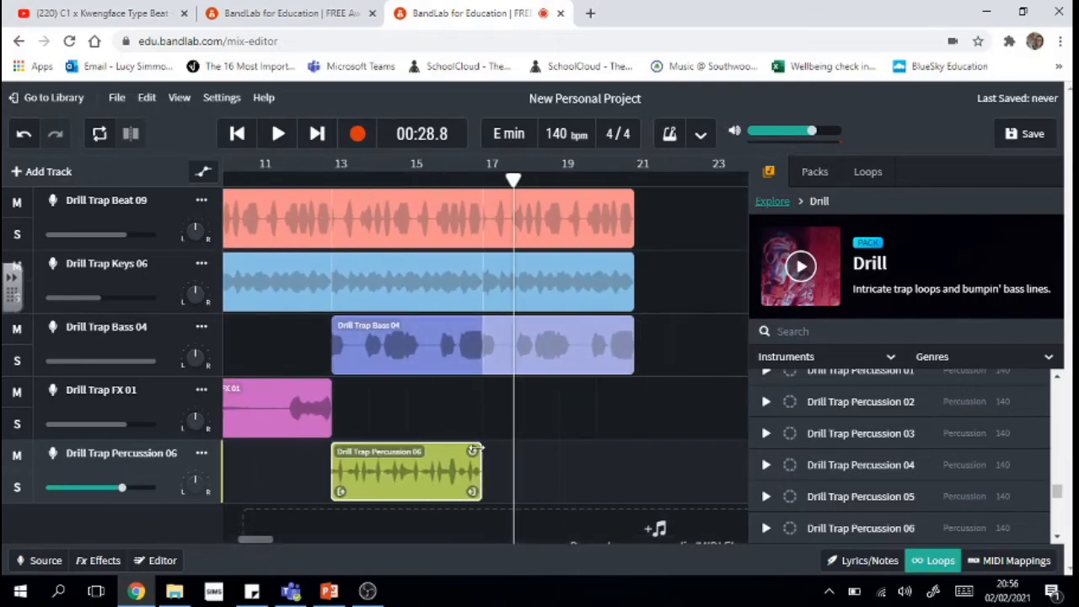
left_click_drag(477, 449, 632, 462)
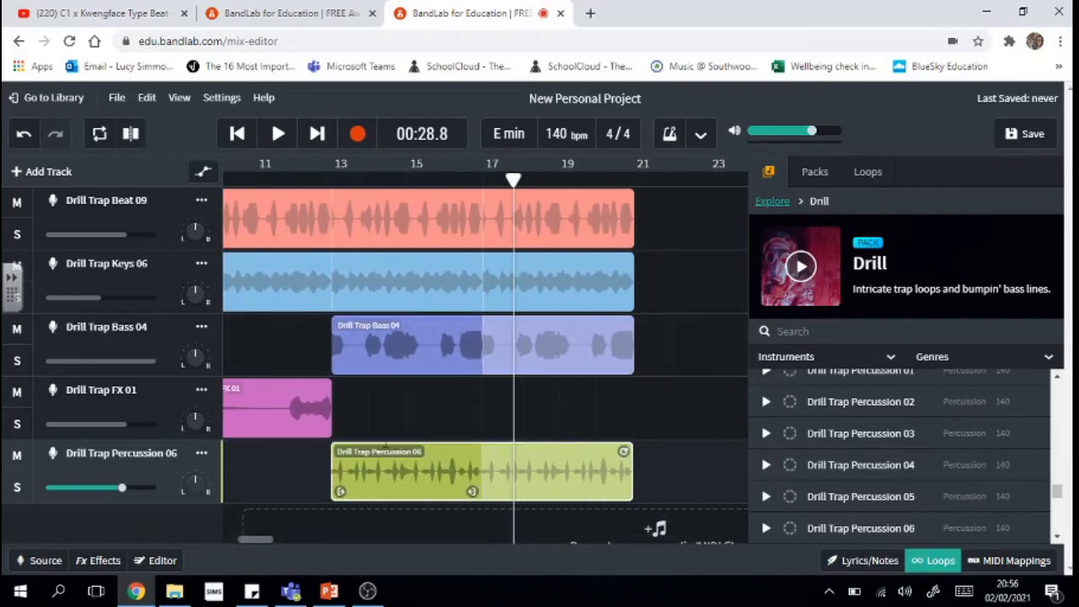
- Duplicate the Drill Trap FX 01 clip at bar 17 and close the loops browser
left_click(297, 411)
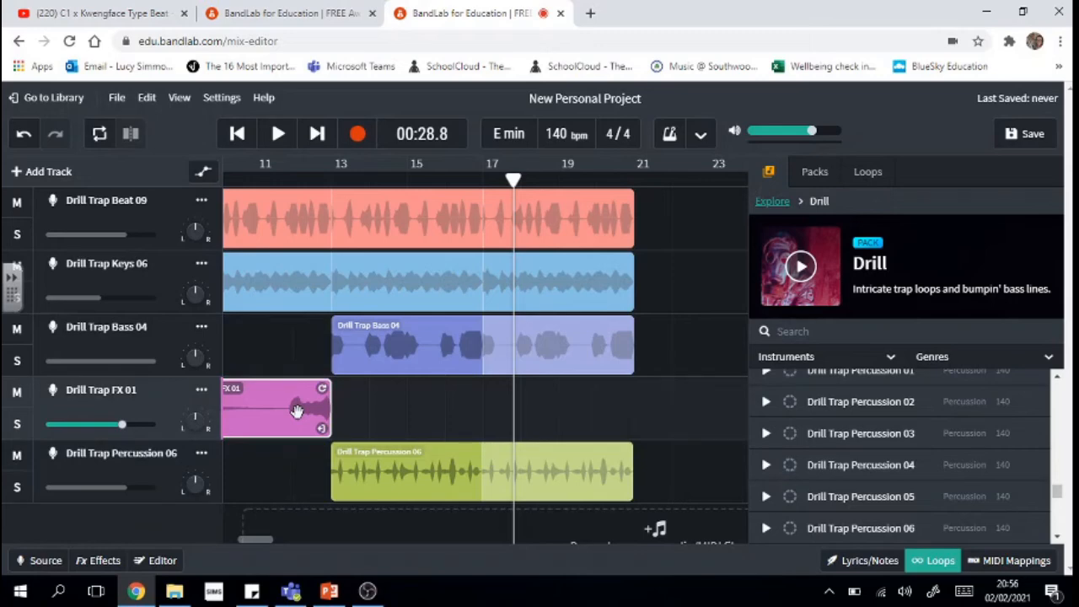
left_click_drag(513, 180, 483, 180)
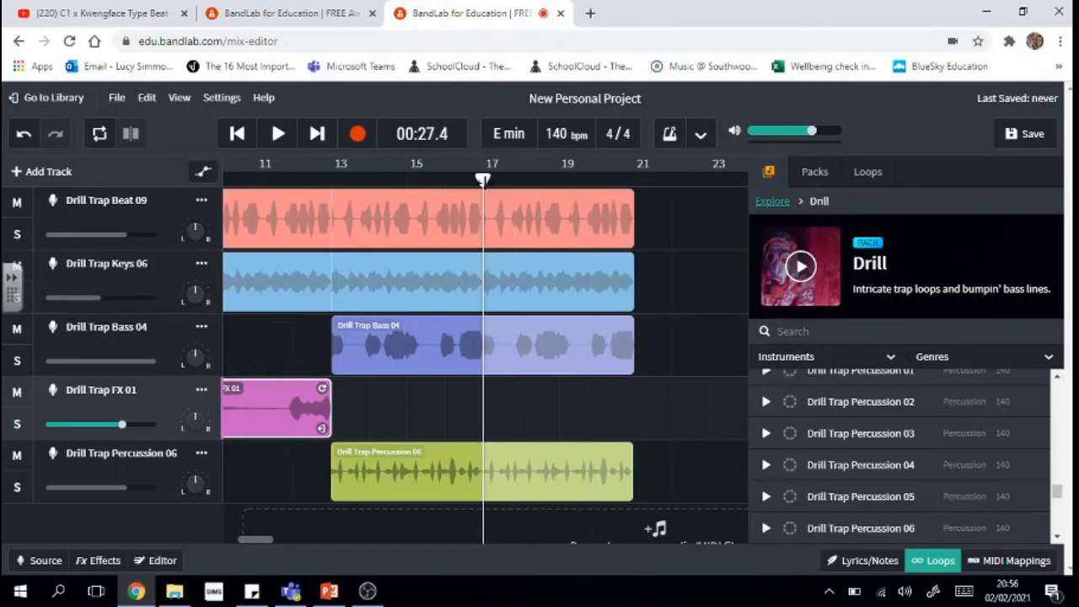
key("ctrl+v")
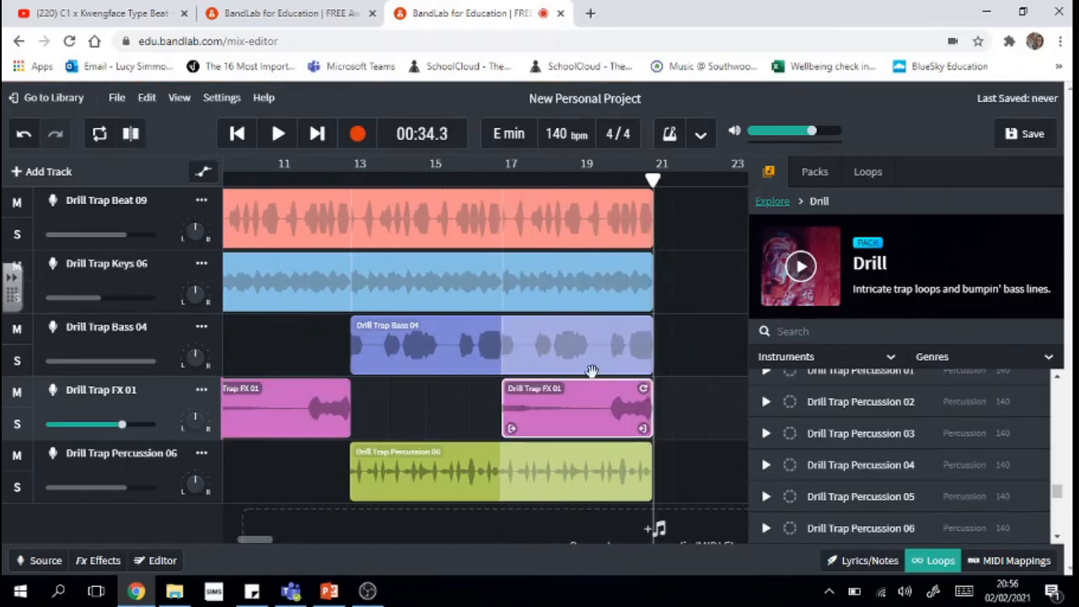
left_click(692, 495)
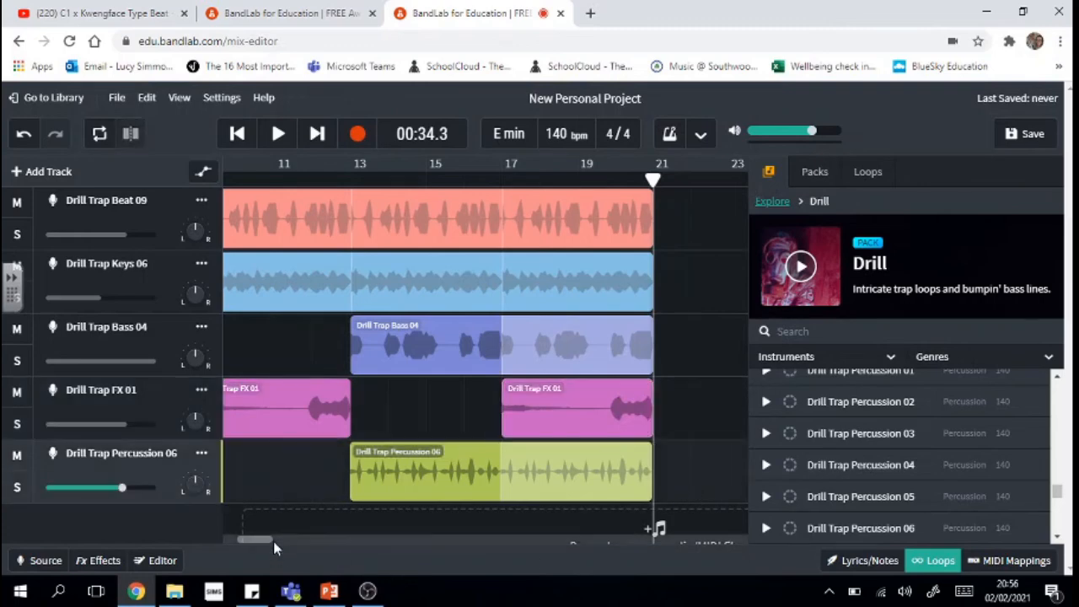
left_click(939, 560)
left_click_drag(267, 539, 232, 541)
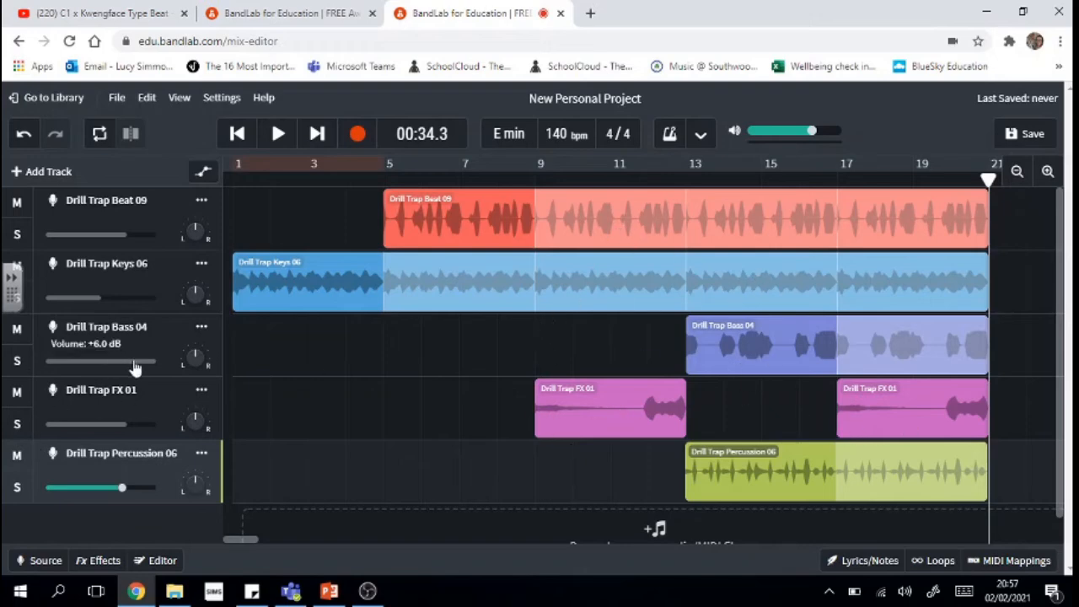
left_click_drag(237, 540, 242, 540)
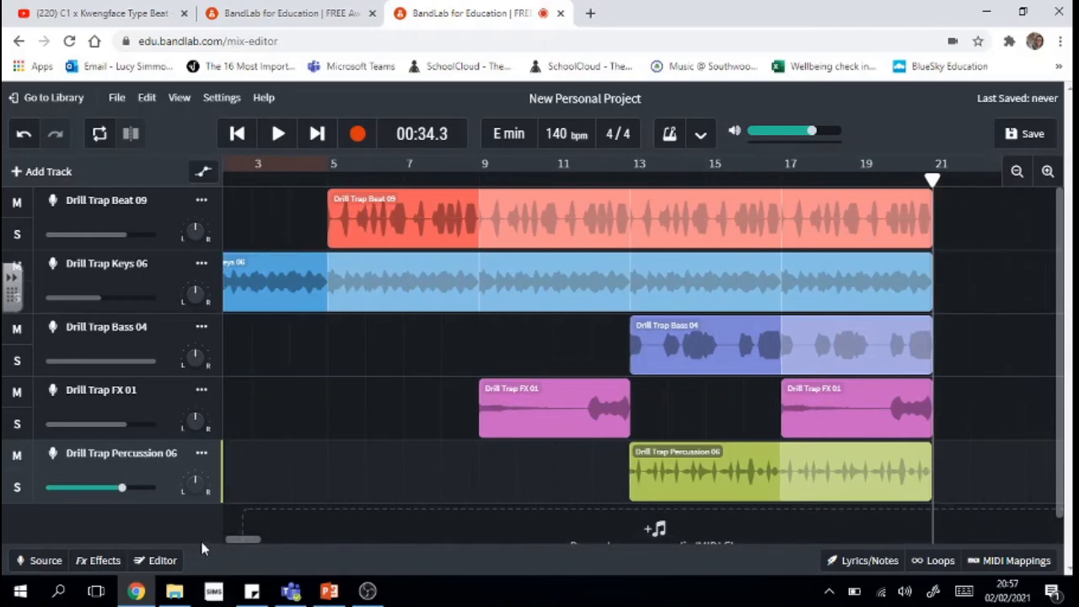
left_click_drag(241, 540, 256, 541)
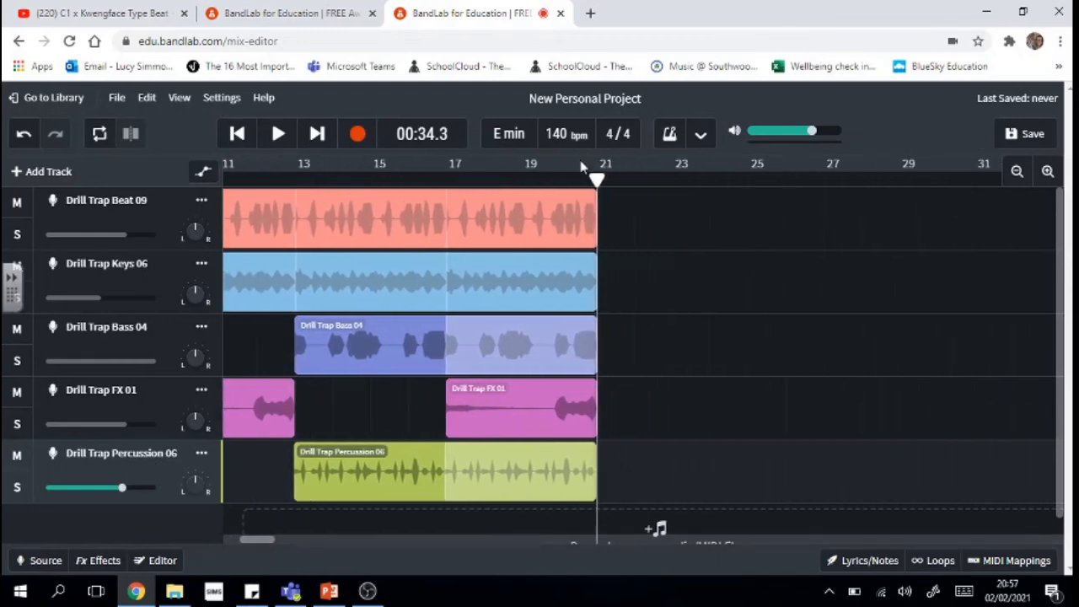
- Loop Beat 09 out to about bar 29 and extend Keys 06 and Bass 04 to match
left_click(575, 216)
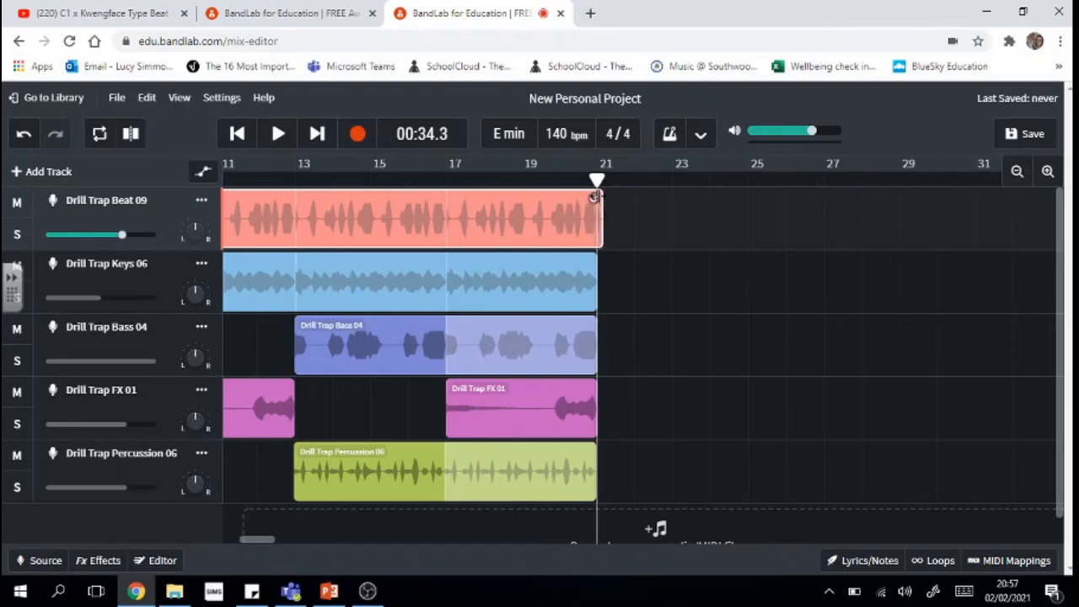
left_click_drag(595, 195, 913, 192)
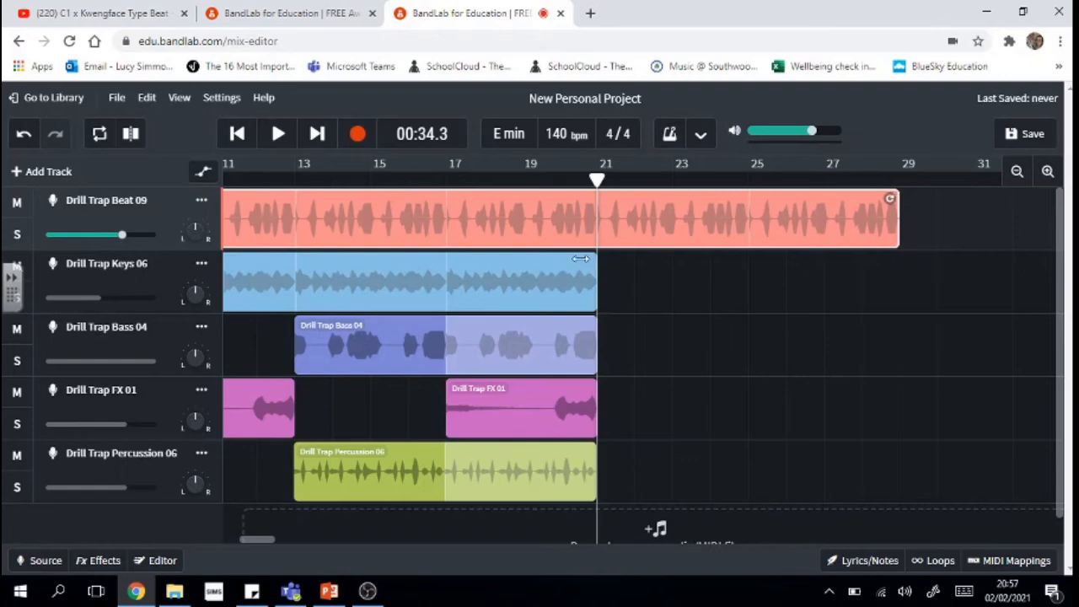
left_click(538, 279)
left_click_drag(586, 263, 854, 277)
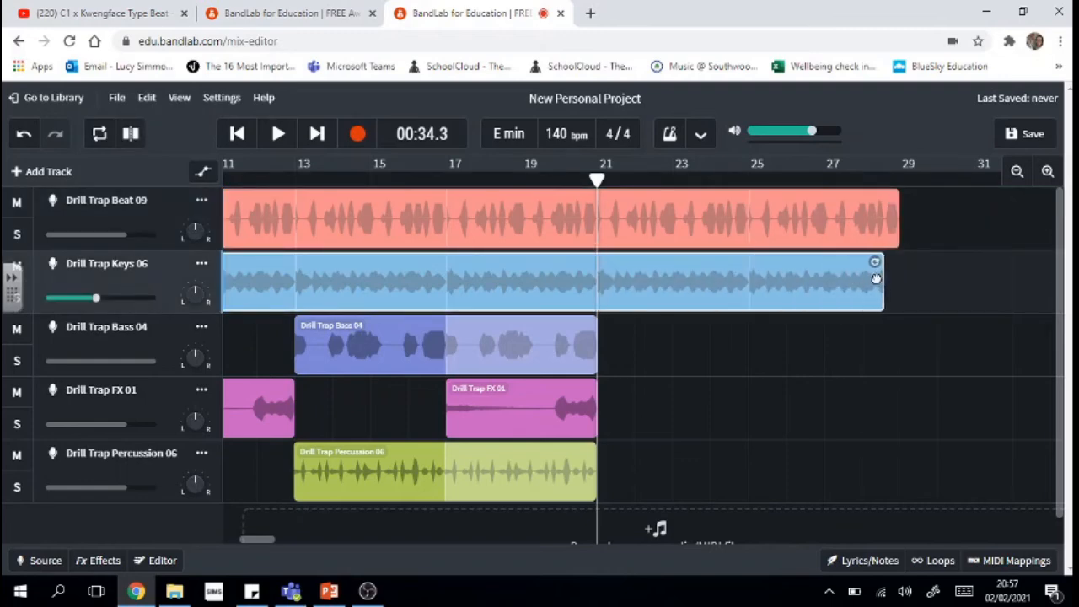
left_click(540, 352)
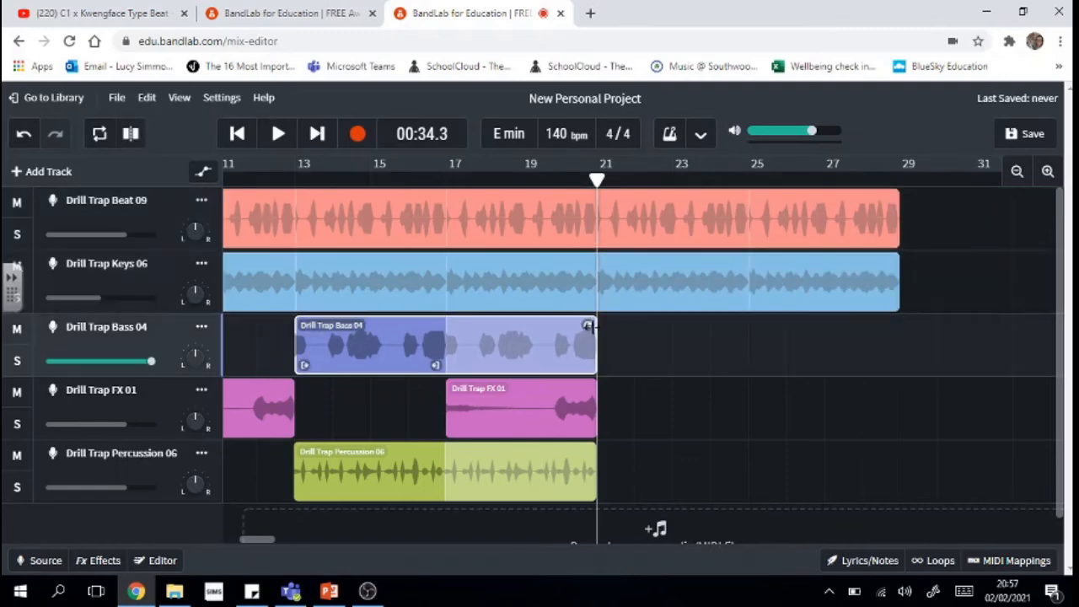
left_click_drag(616, 329, 809, 345)
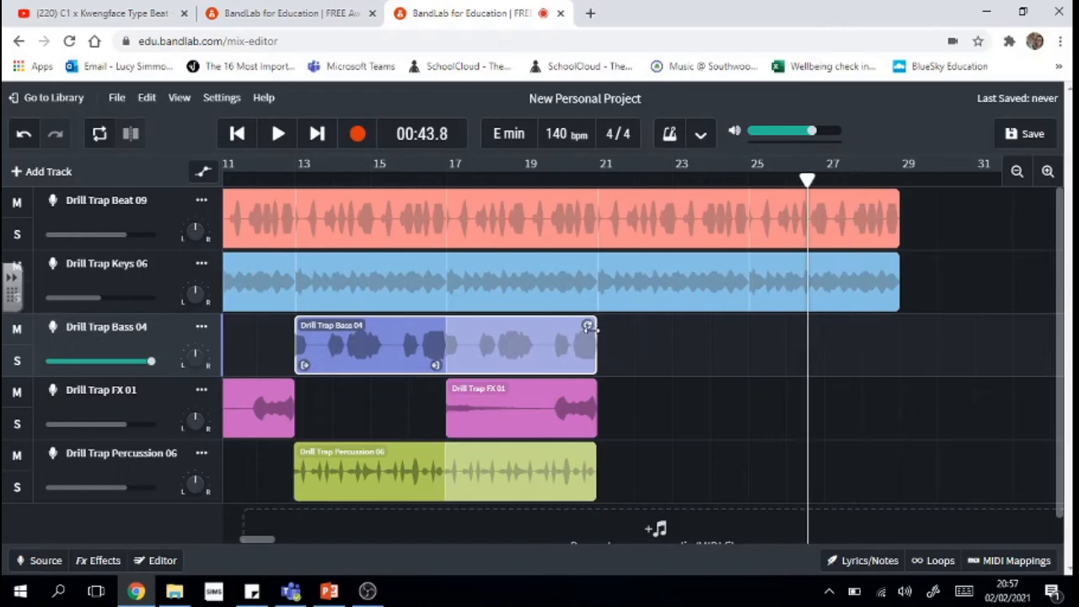
left_click_drag(588, 326, 913, 338)
- Extend Percussion 06 to end with the beat and paste an FX 01 copy at bar 25
left_click(571, 475)
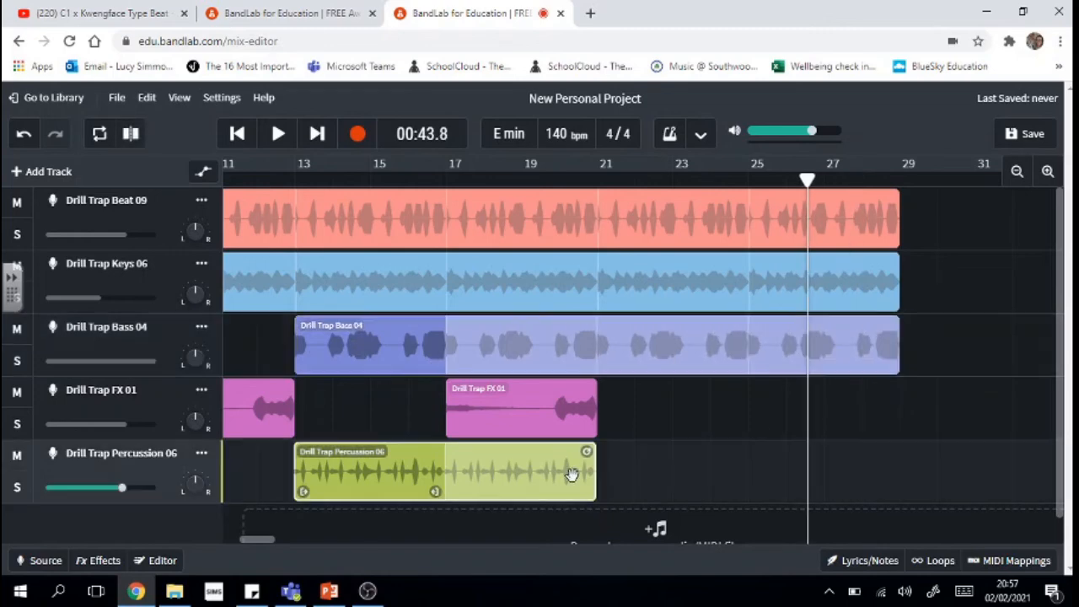
left_click_drag(795, 456, 897, 456)
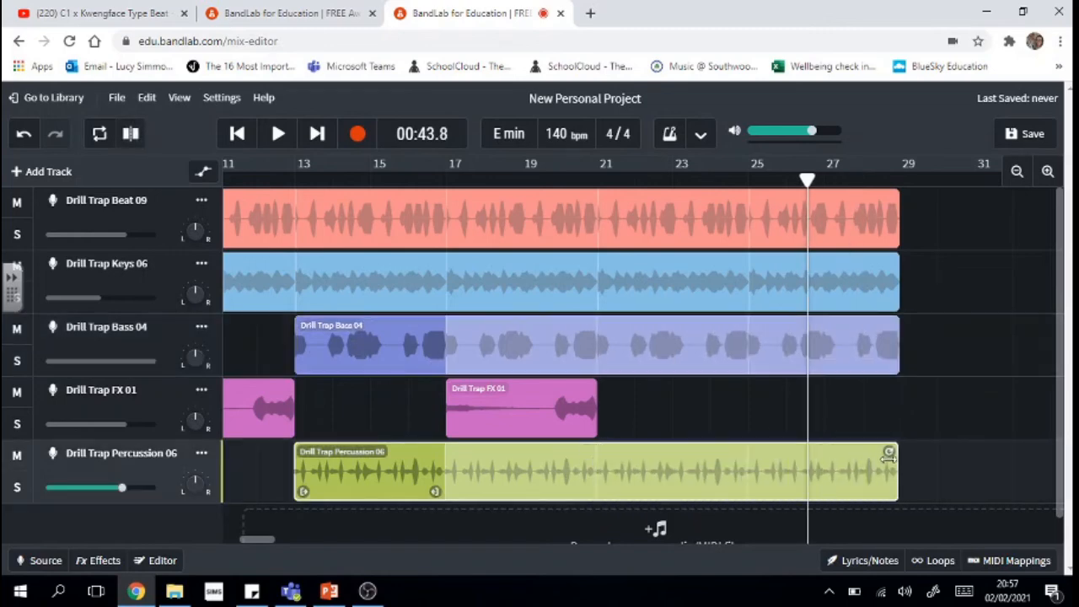
left_click(567, 408)
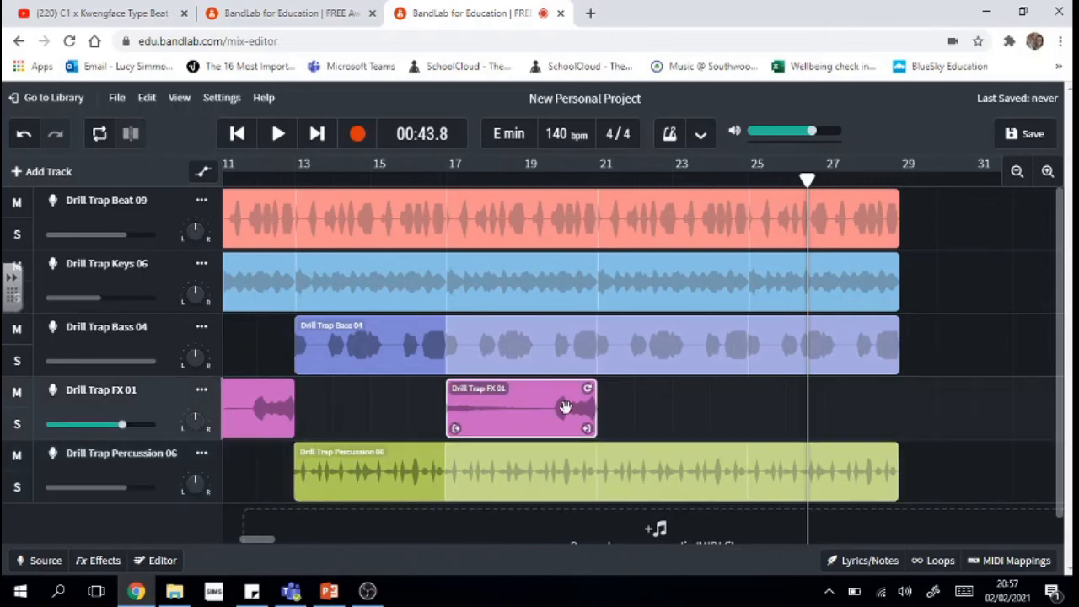
key("ctrl+v")
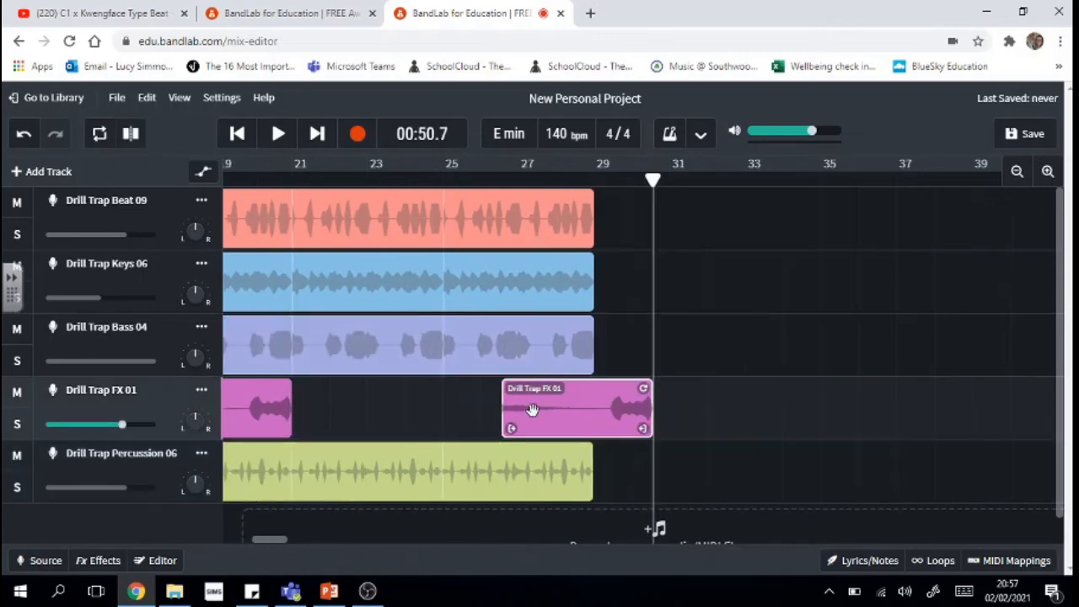
left_click_drag(532, 410, 476, 405)
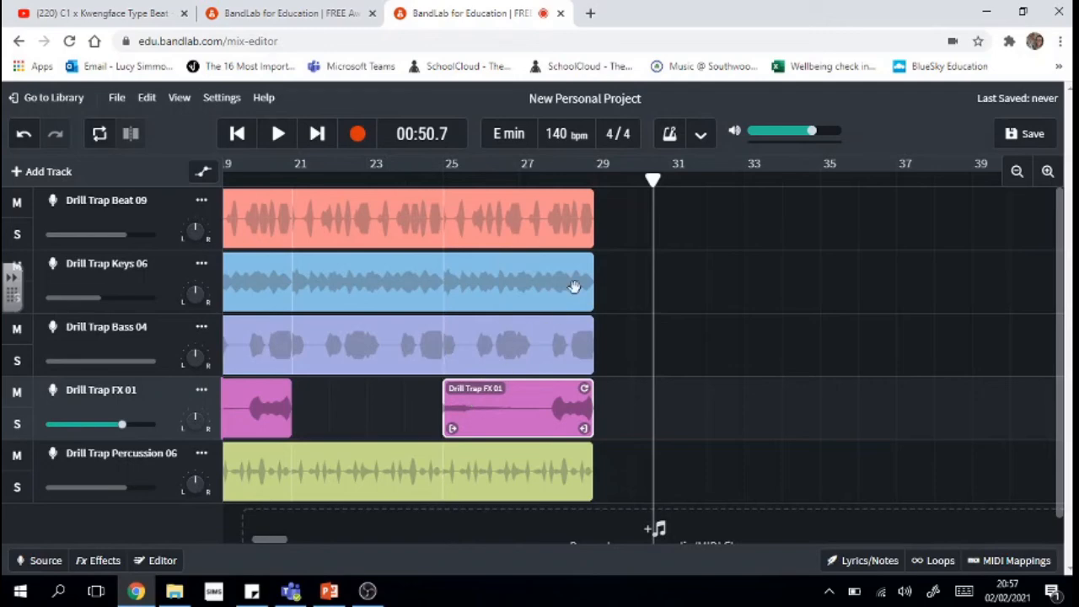
- Lengthen the Beat 09 loop to about bar 37 and Bass 04 to about bar 33
left_click(583, 219)
left_click_drag(586, 195, 912, 196)
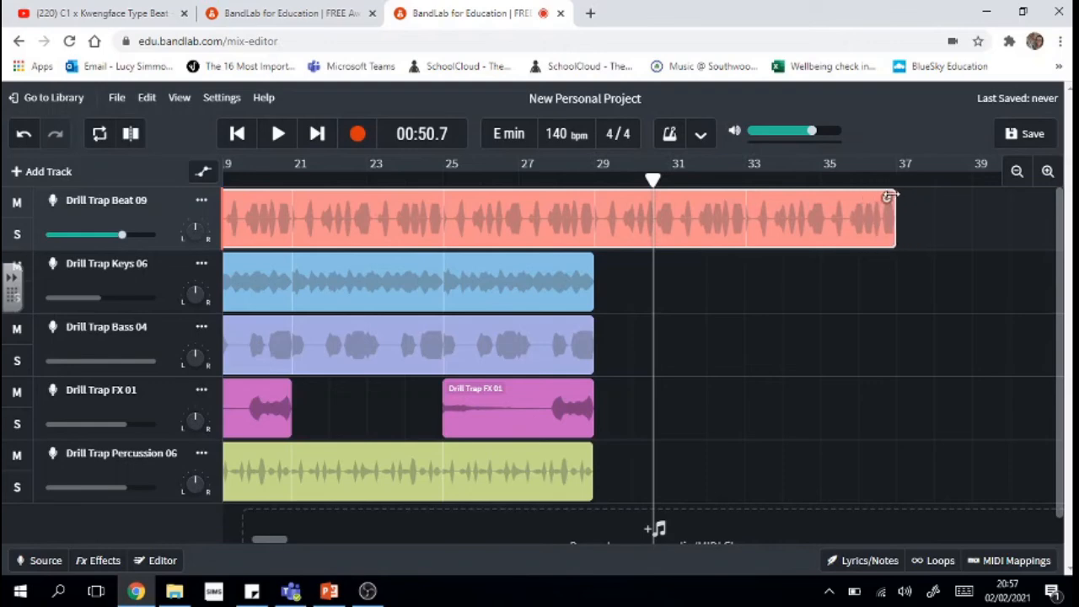
left_click(576, 280)
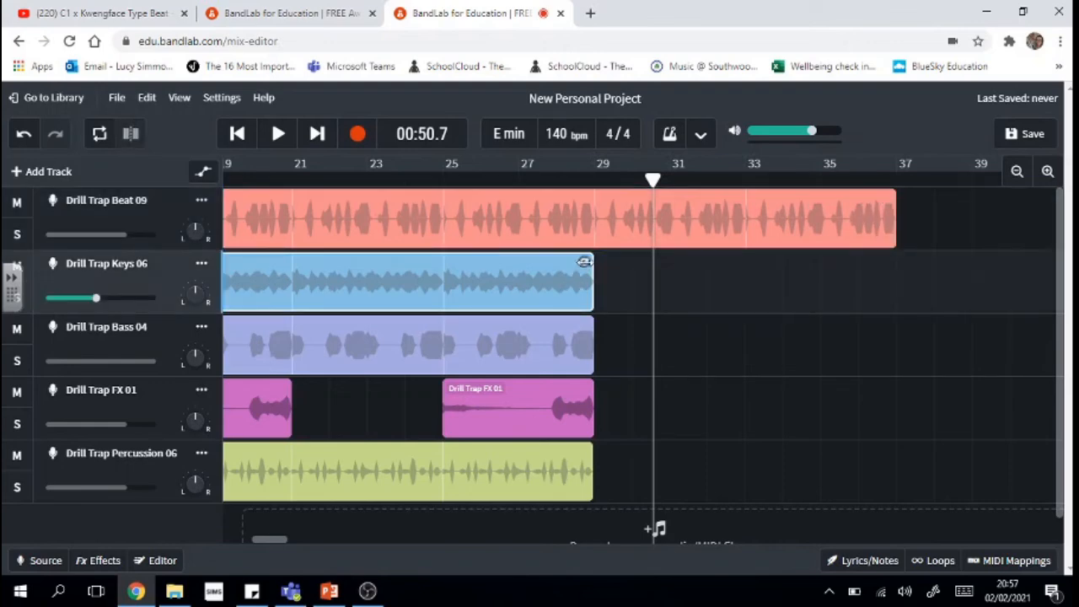
left_click_drag(592, 335, 736, 325)
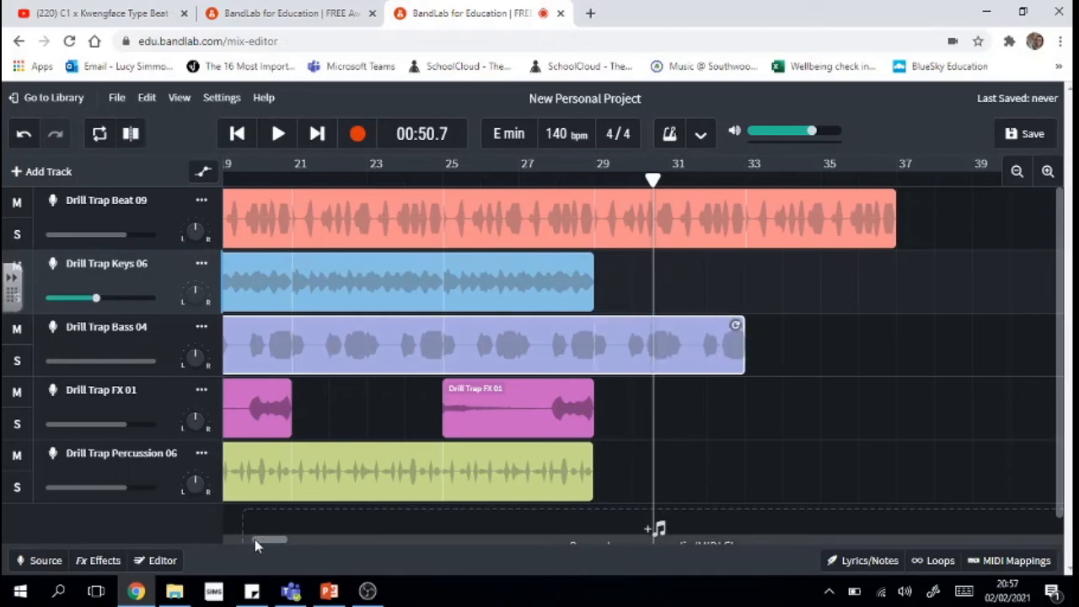
left_click_drag(257, 542, 140, 548)
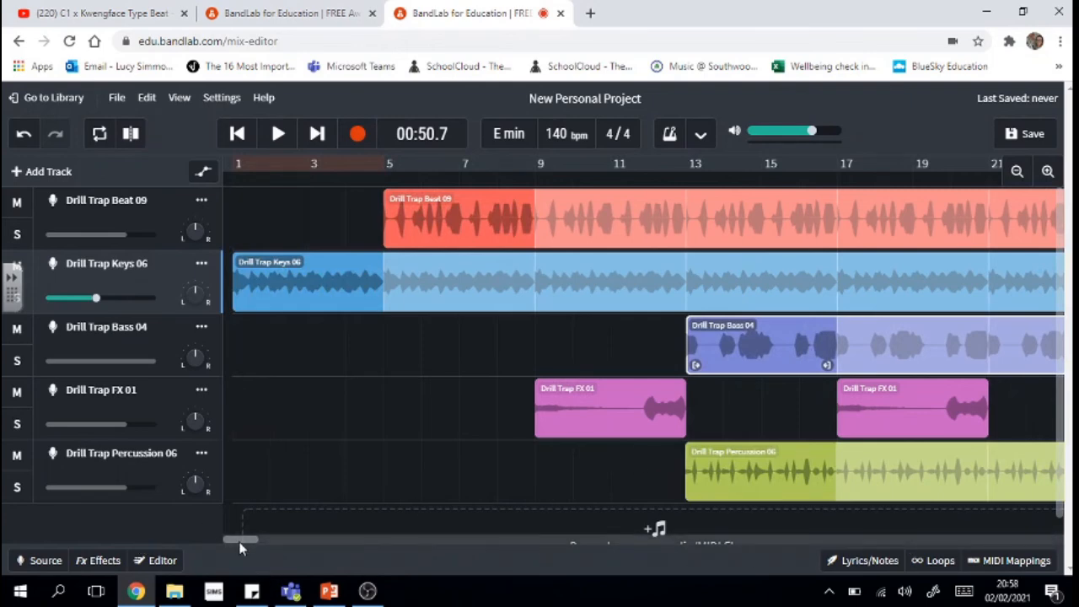
left_click_drag(239, 544, 278, 545)
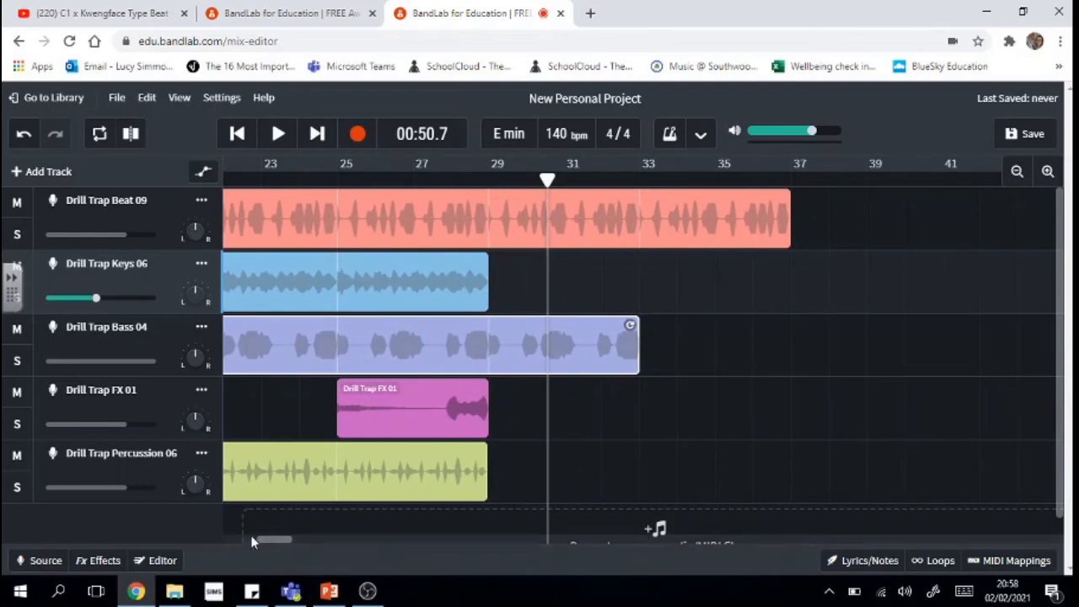
left_click_drag(270, 541, 200, 535)
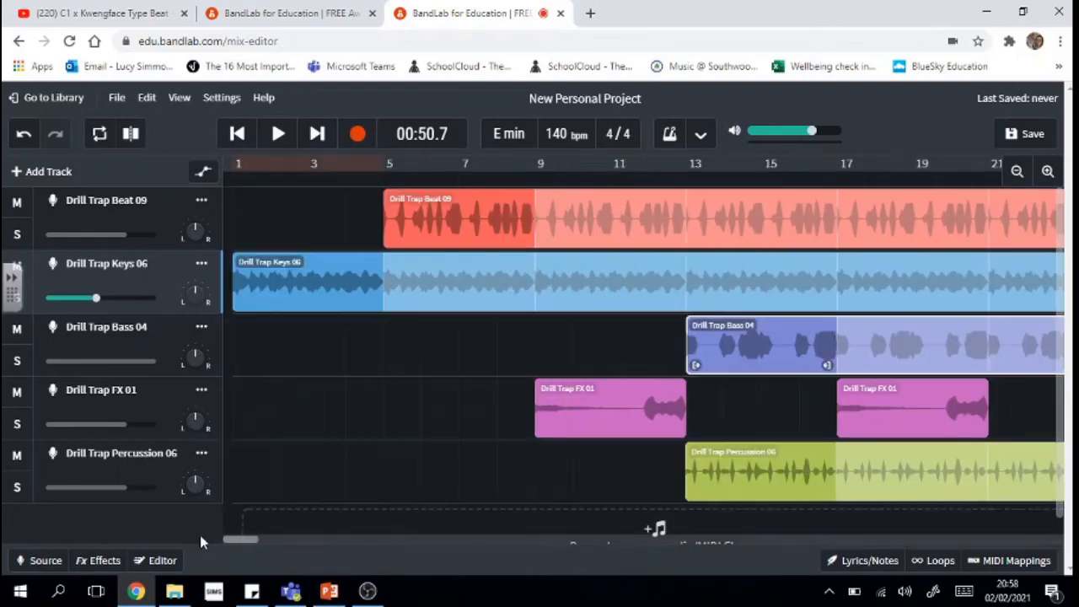
left_click(238, 134)
left_click(238, 134)
left_click(268, 140)
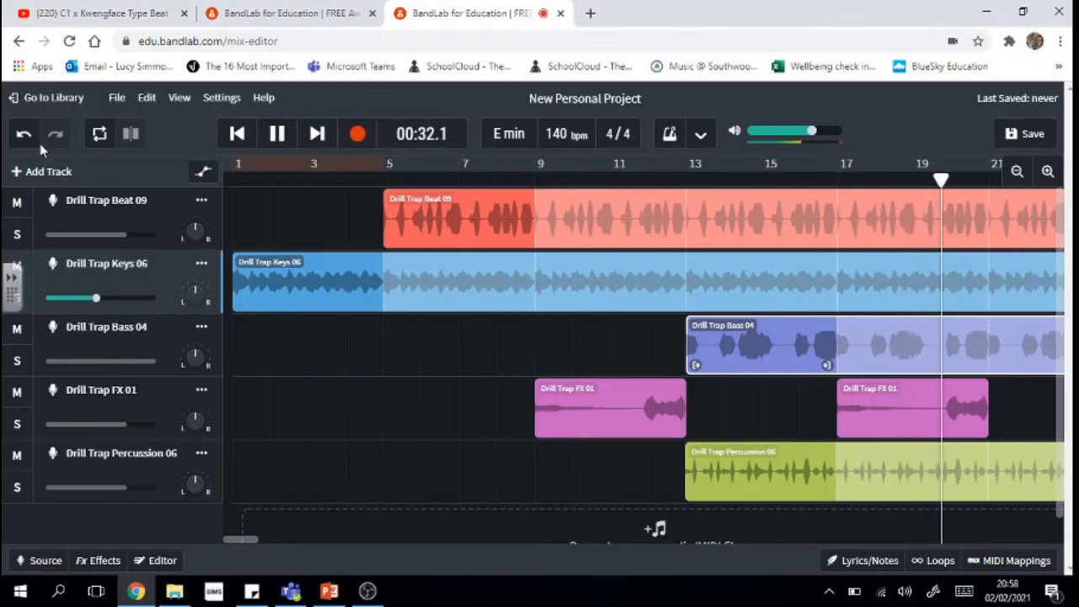
left_click_drag(253, 545, 279, 547)
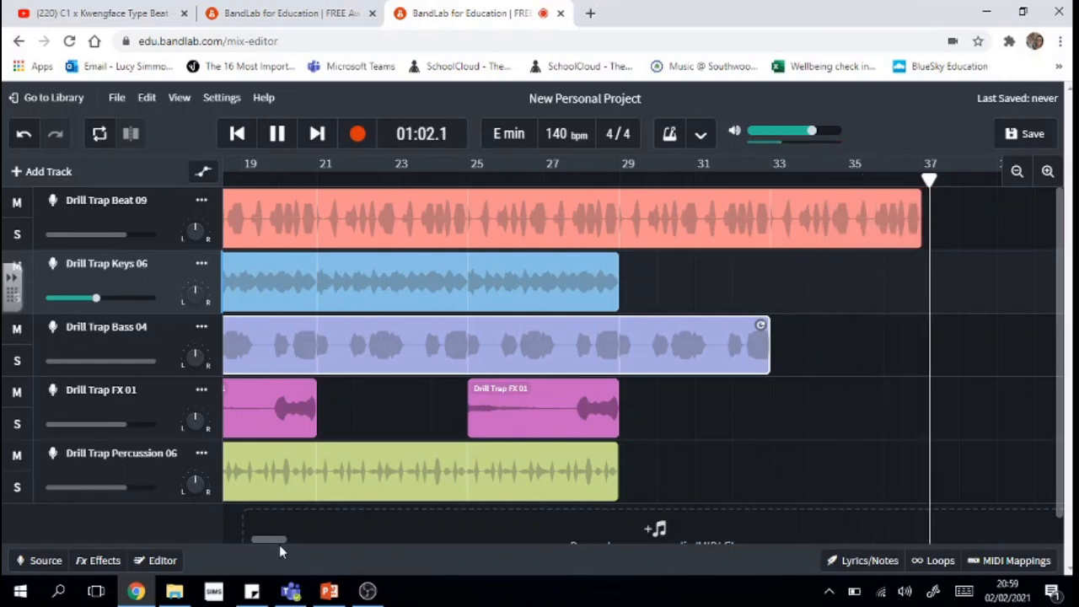
left_click(279, 135)
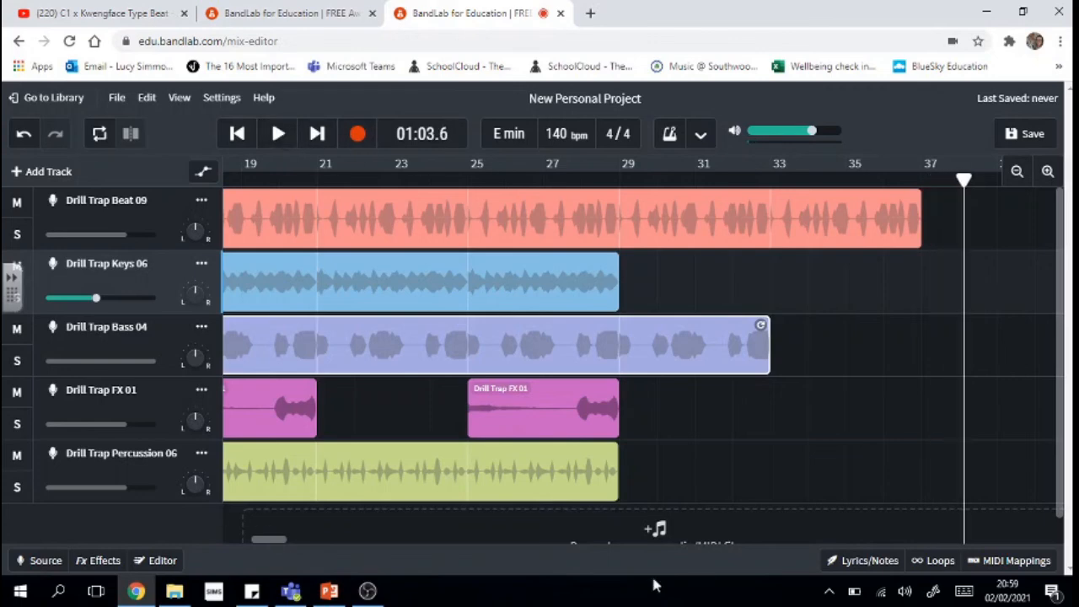
- Scroll the timeline back to bar 1 and bring up the + Add Track choices
left_click_drag(265, 540, 196, 544)
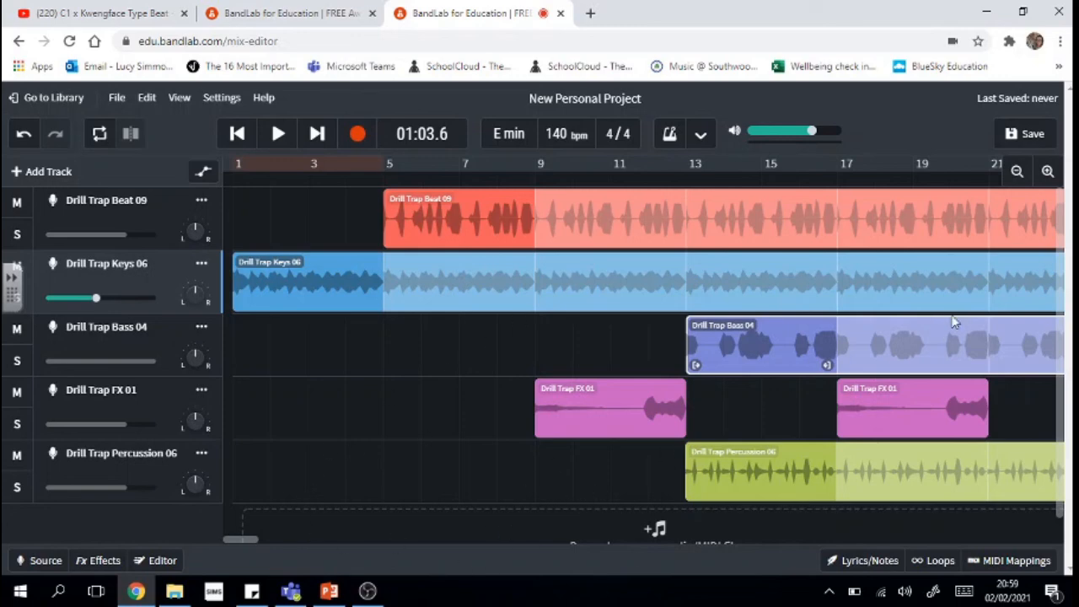
left_click(43, 174)
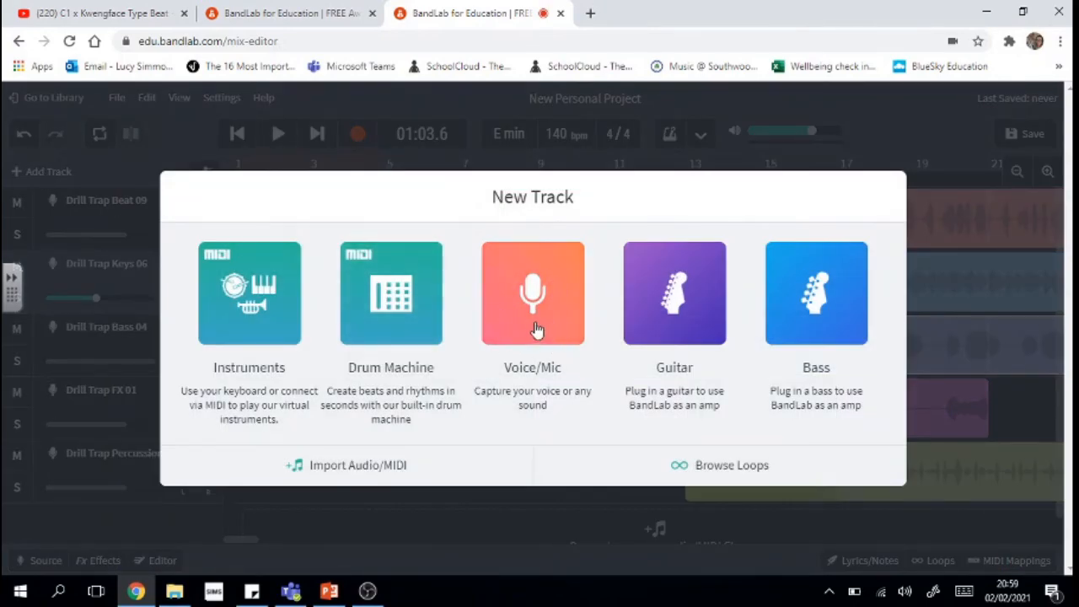
- Add a Voice/Mic track, record a short test take, and play it back
left_click(536, 329)
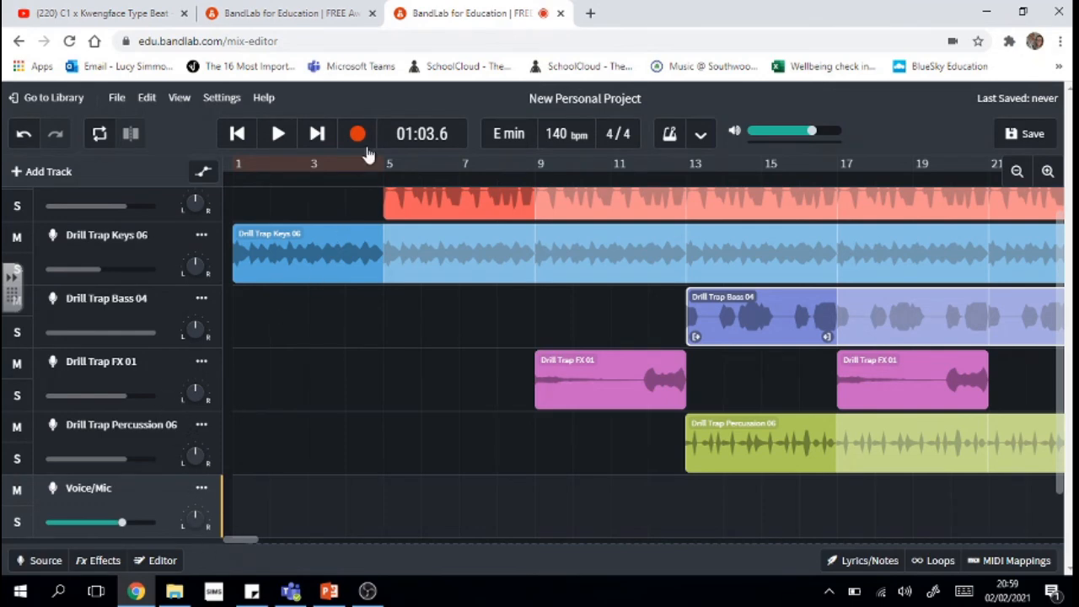
left_click(357, 140)
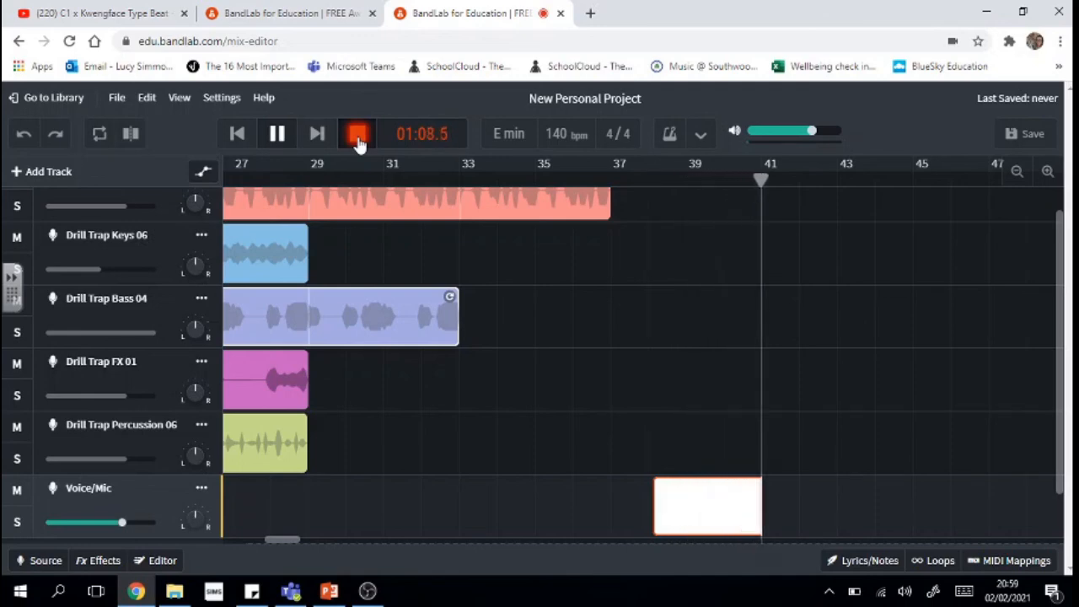
left_click(357, 139)
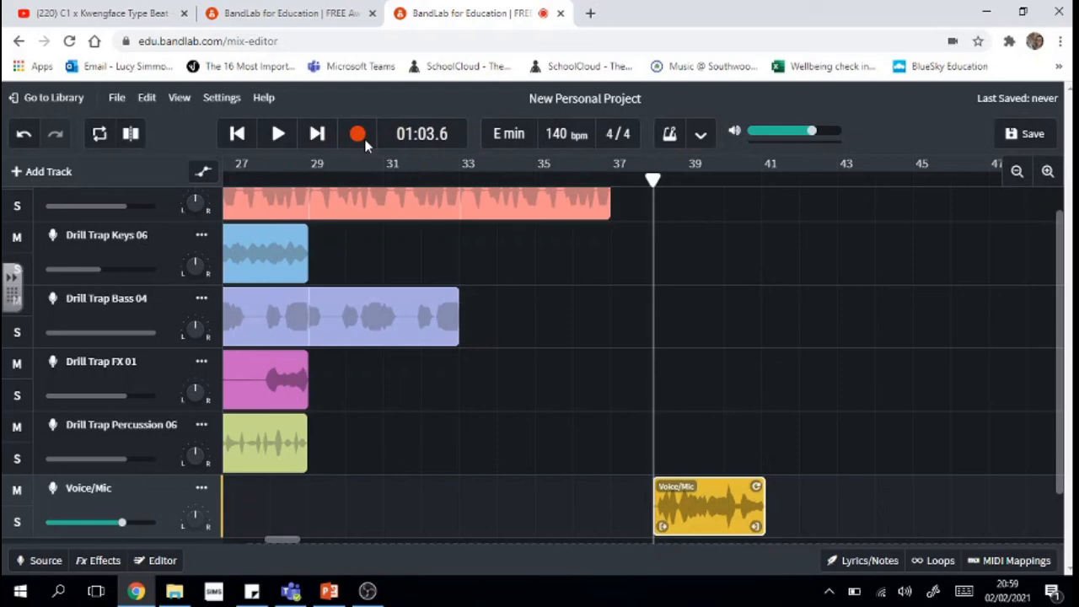
left_click(280, 134)
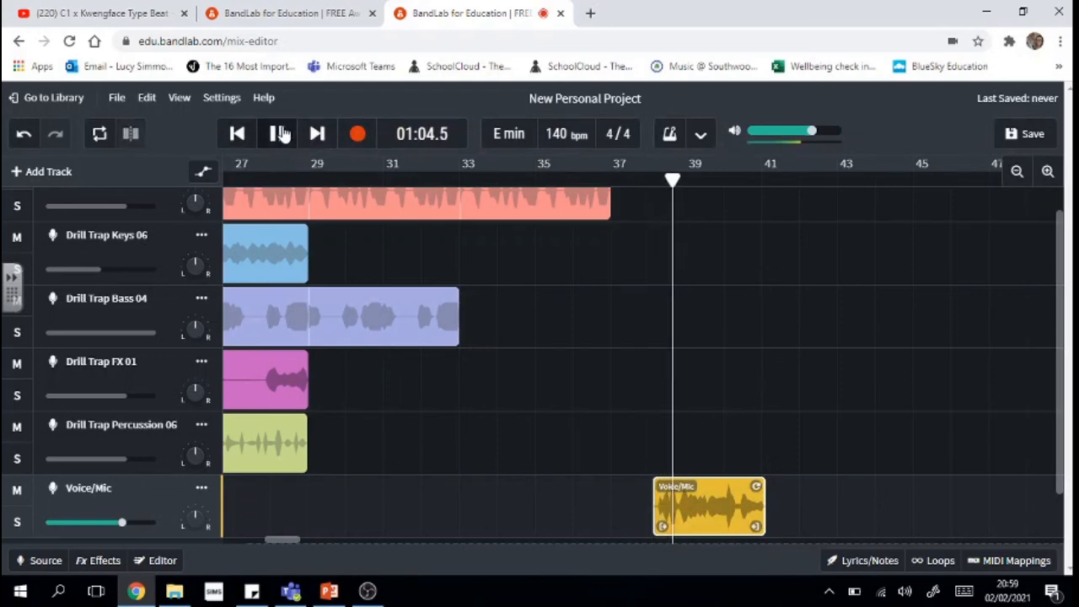
left_click(280, 134)
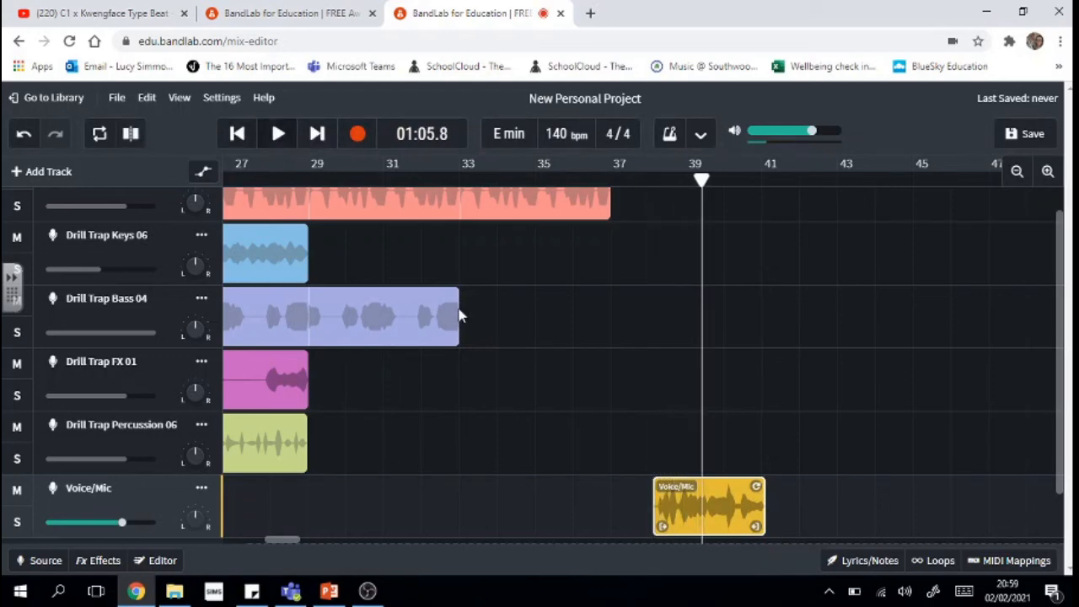
- Delete the test recording from the Voice/Mic track and move the playhead back
left_click(697, 496)
key("Delete")
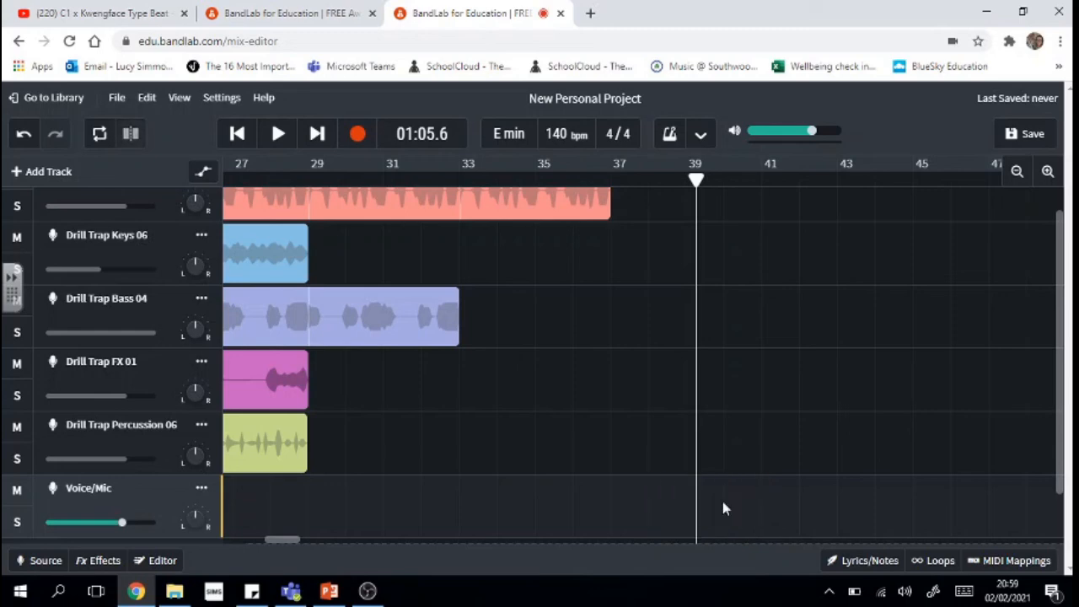
left_click(701, 176)
left_click(646, 175)
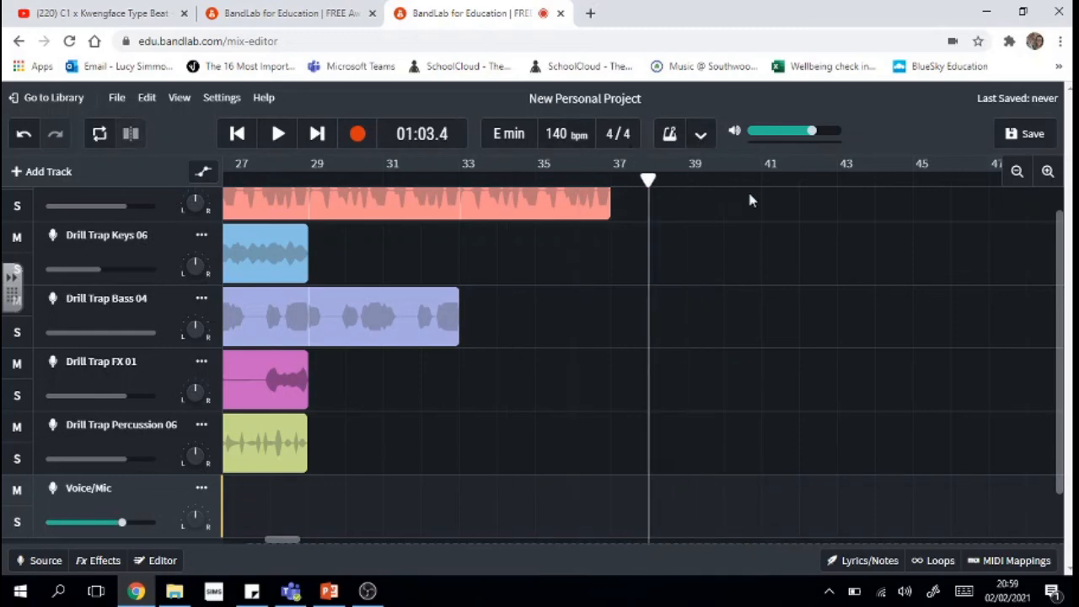
left_click(652, 175)
- Drag the playhead back from around bar 32 and jump it to the start of the song
left_click(444, 179)
left_click_drag(445, 181, 148, 203)
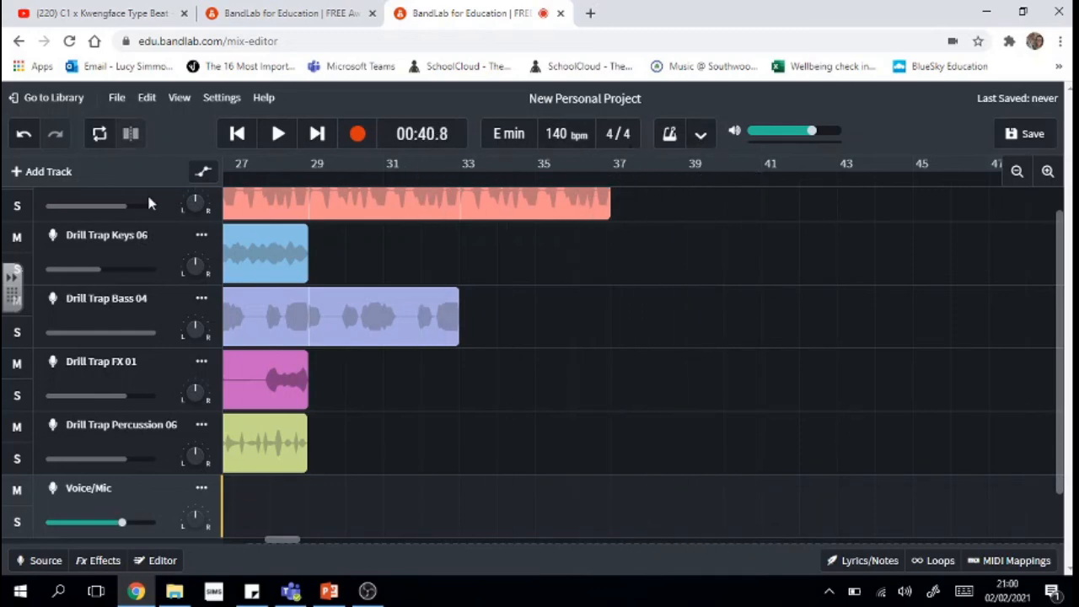
left_click_drag(277, 540, 140, 558)
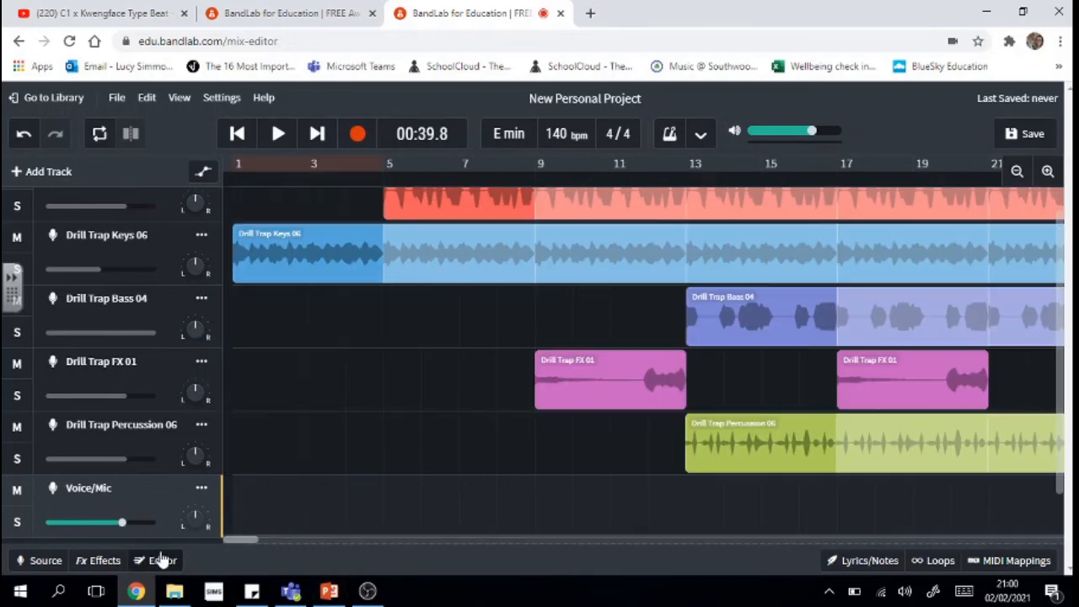
left_click(240, 139)
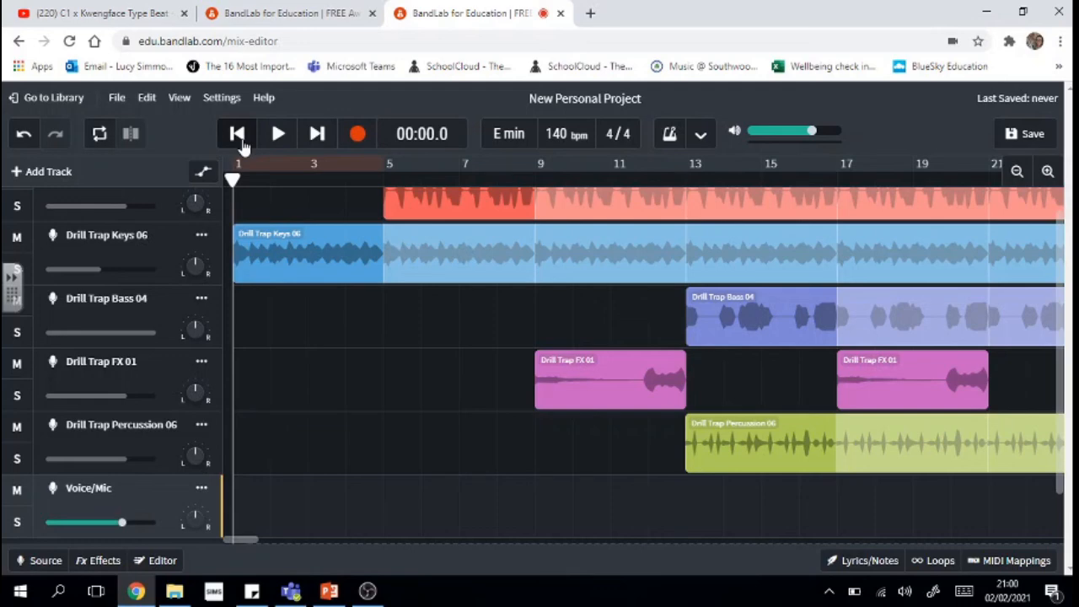
scroll(1064, 470, "up", 2)
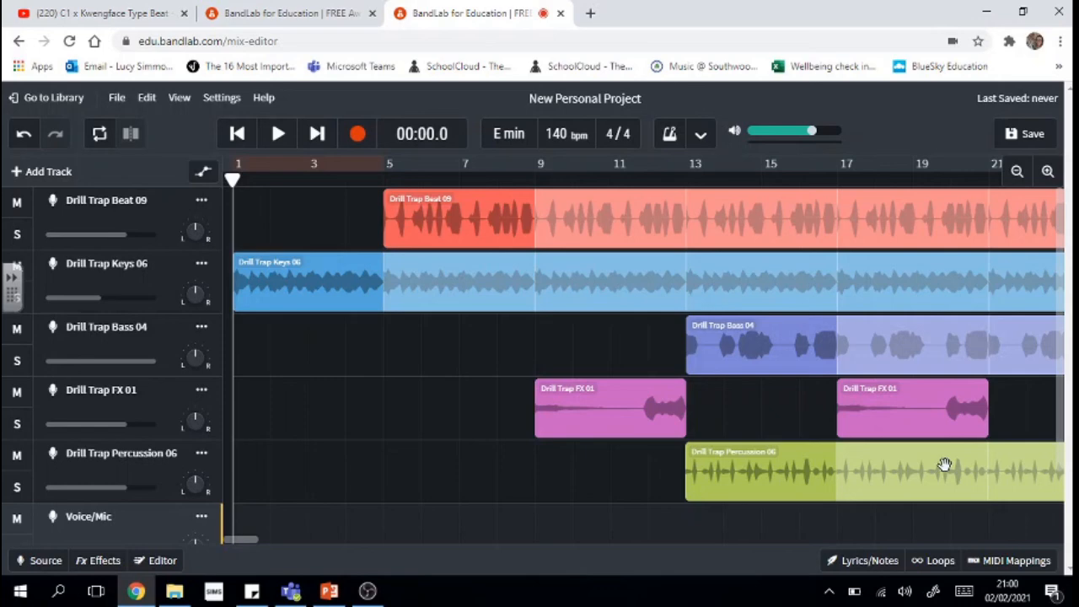
- Briefly show and hide the Loops browser, then scroll the timeline back to the left edge
left_click(949, 565)
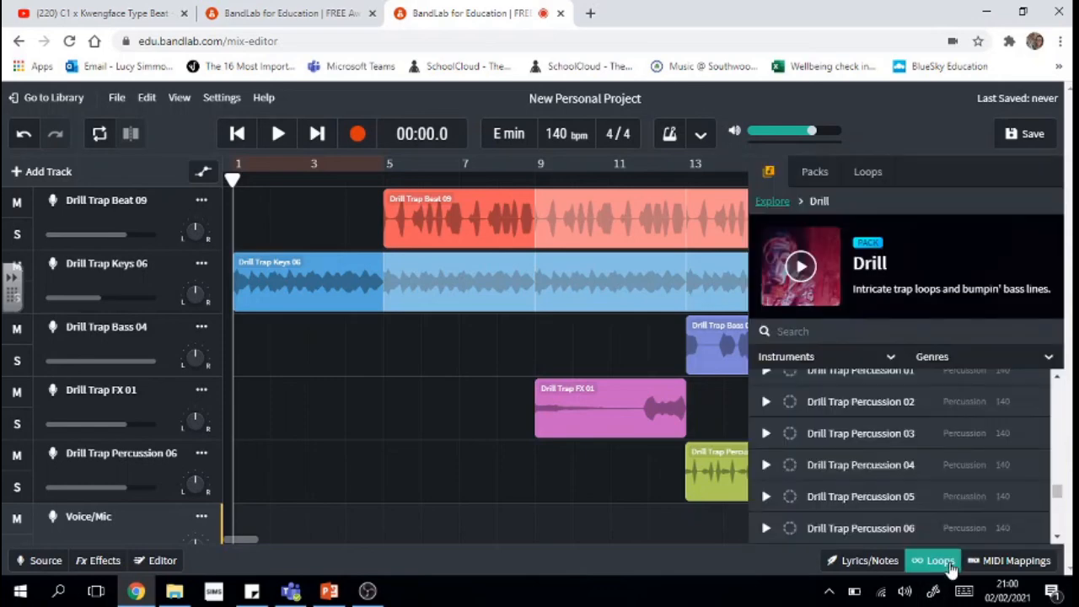
left_click(941, 562)
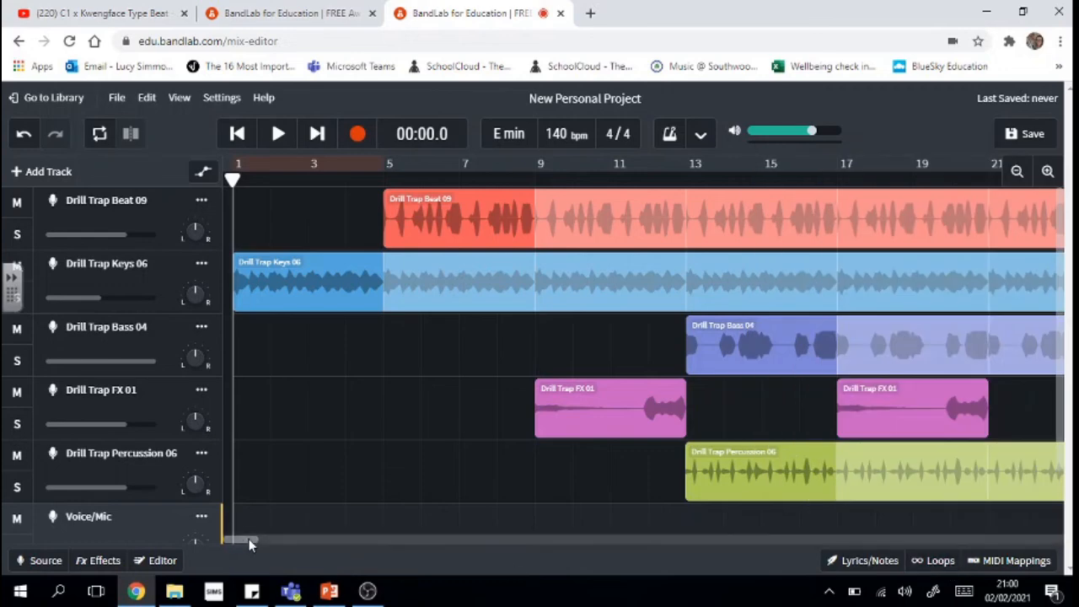
left_click_drag(249, 539, 226, 538)
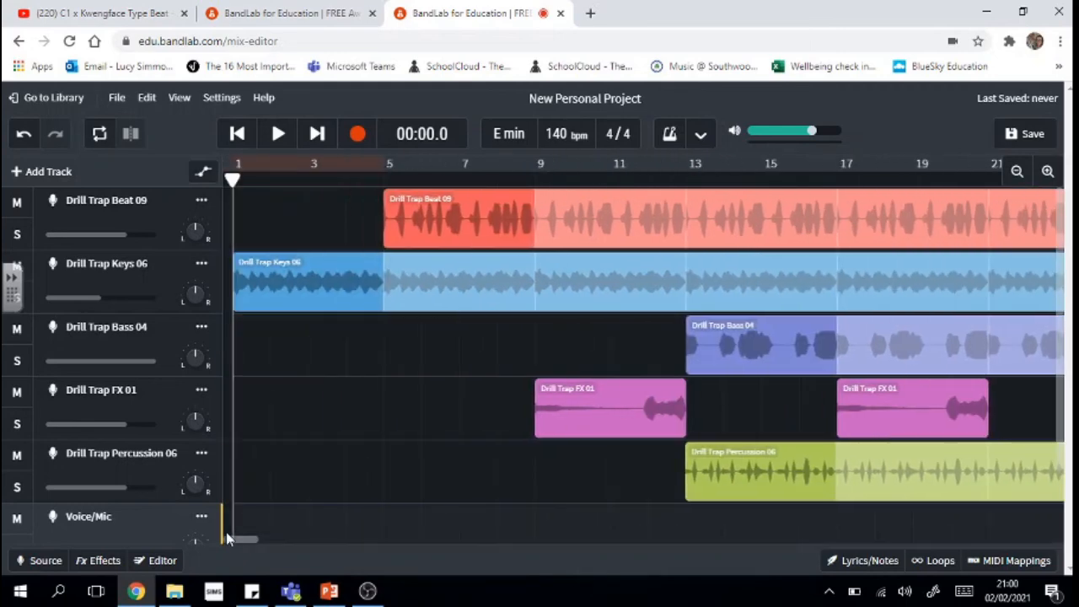